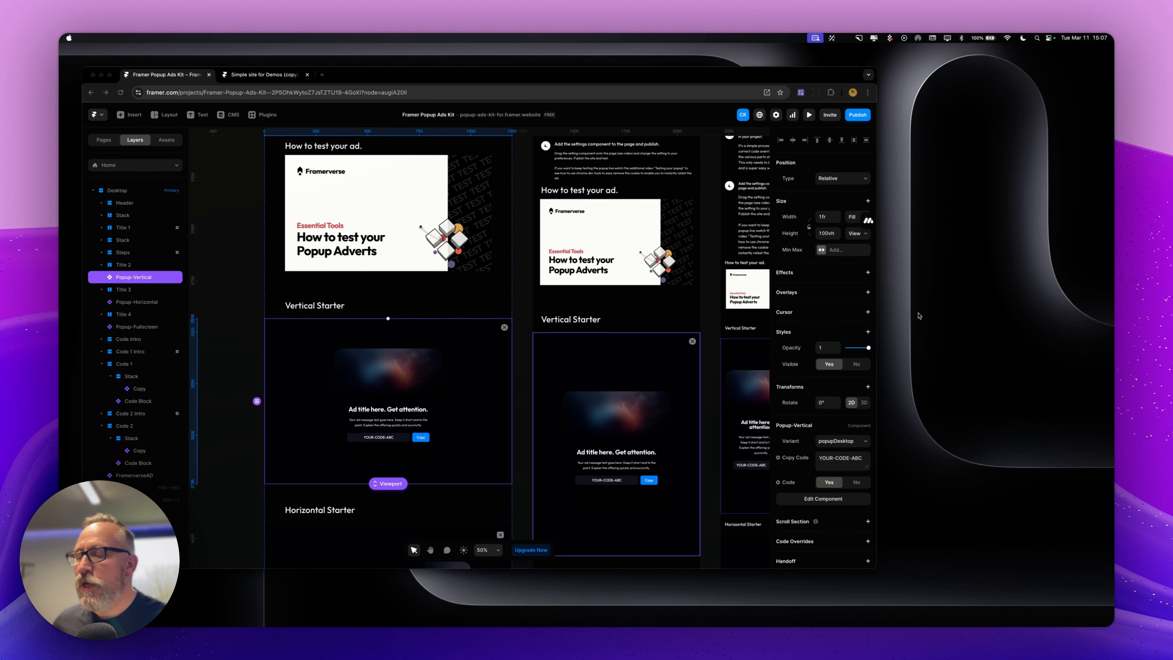
Scroll through the starter kit page to review the Vertical, Horizontal and Full-screen popup starter sections
scroll(453, 317, up, 10)
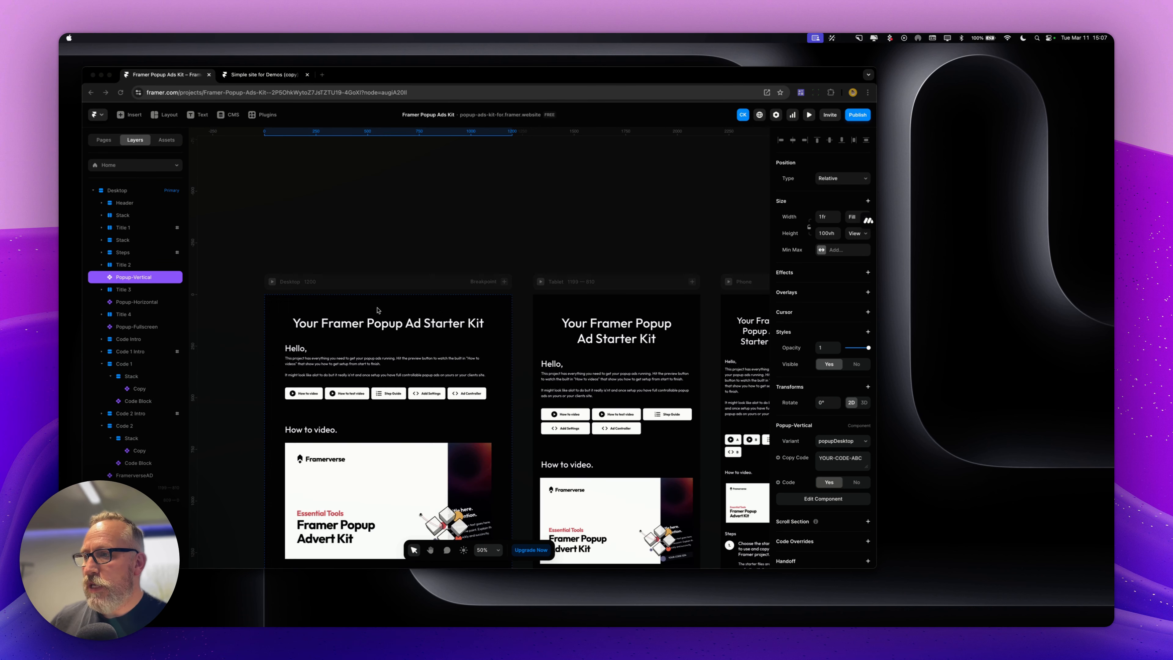
scroll(301, 282, down, 3)
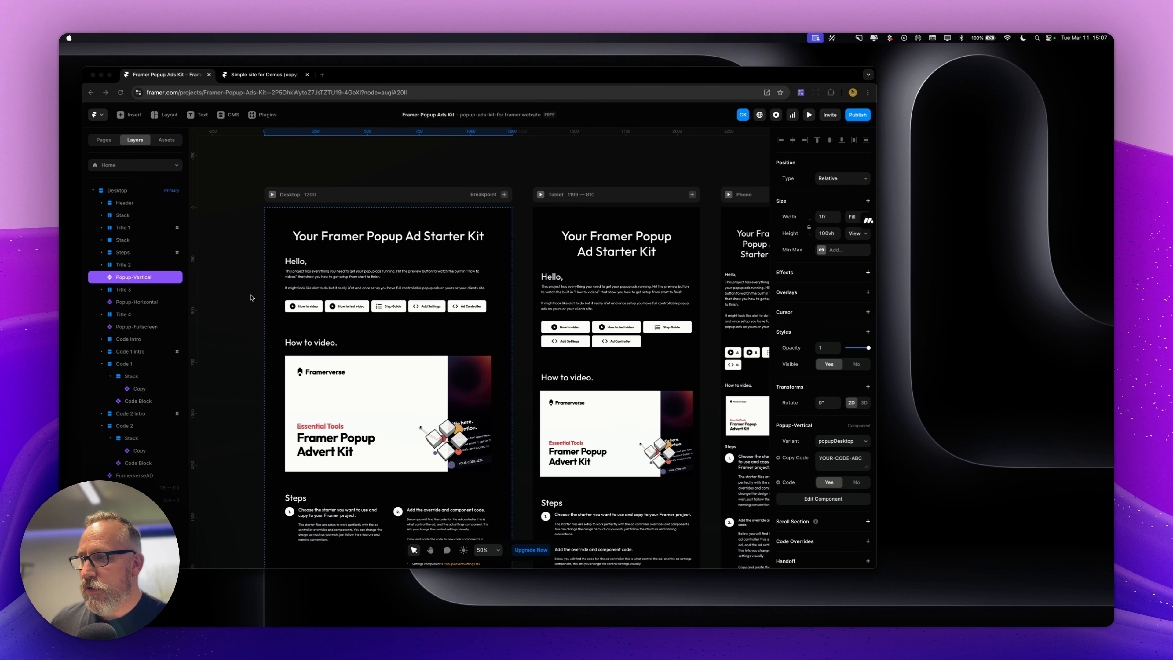
scroll(417, 300, down, 3)
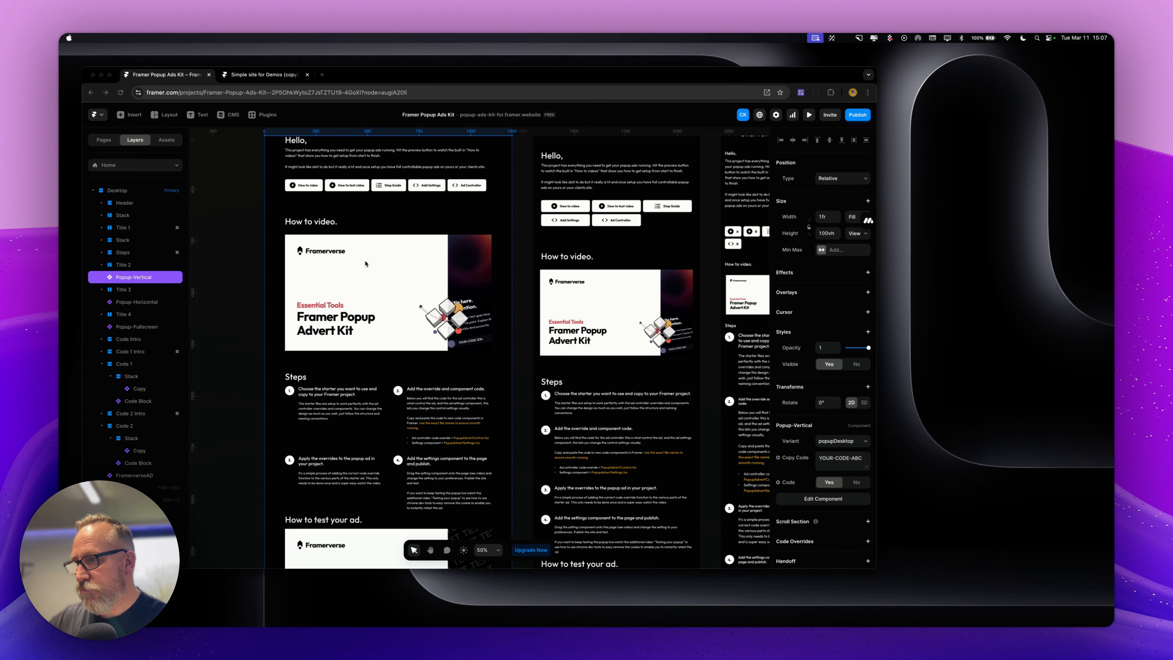
scroll(369, 277, down, 5)
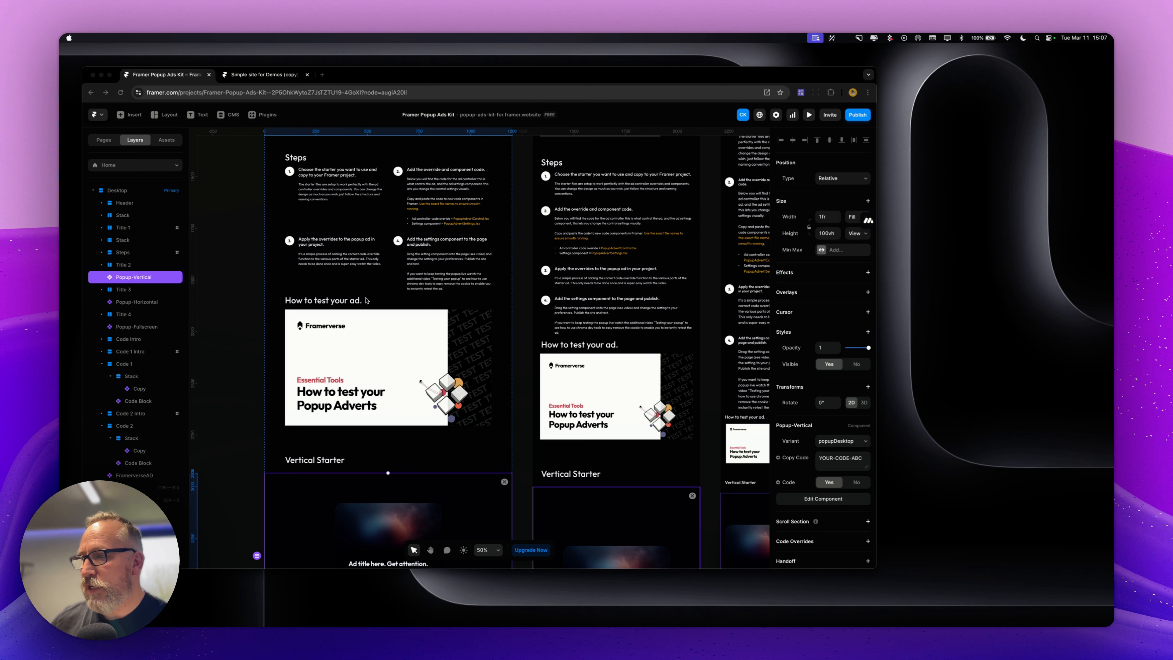
scroll(367, 300, down, 3)
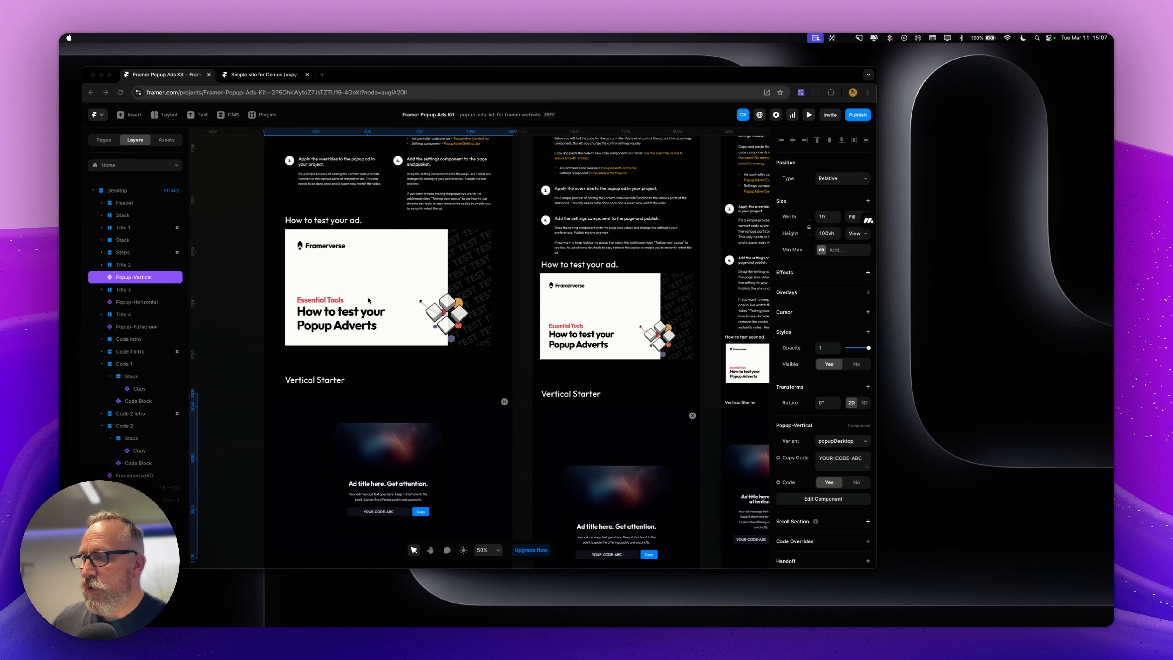
scroll(369, 300, down, 3)
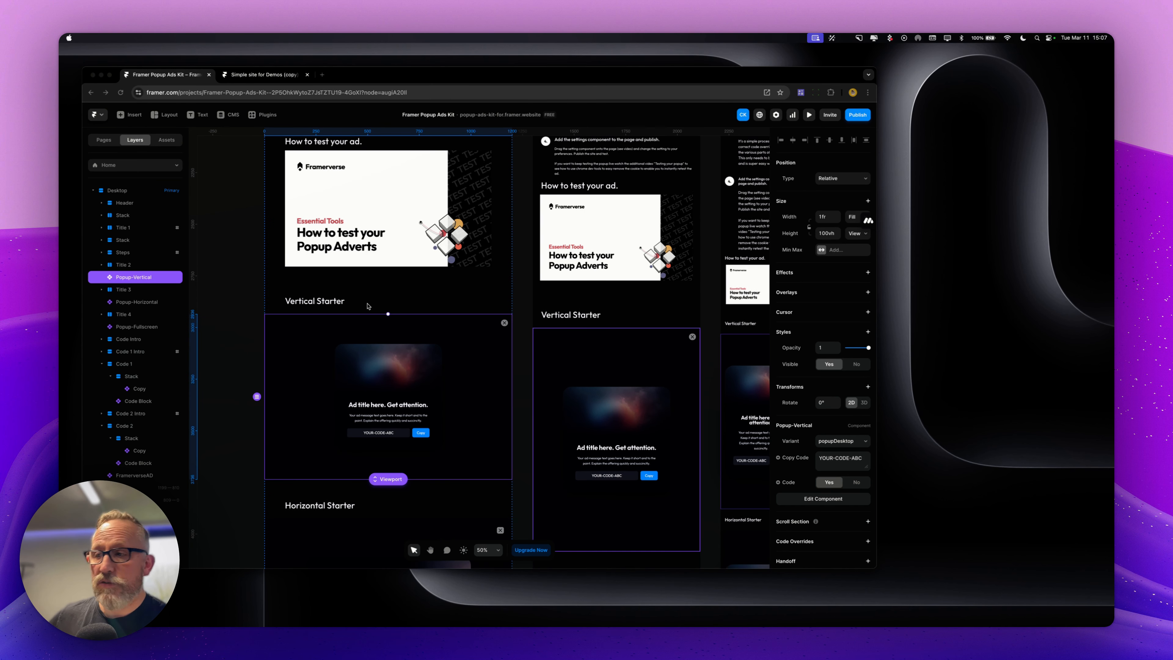
scroll(375, 301, down, 6)
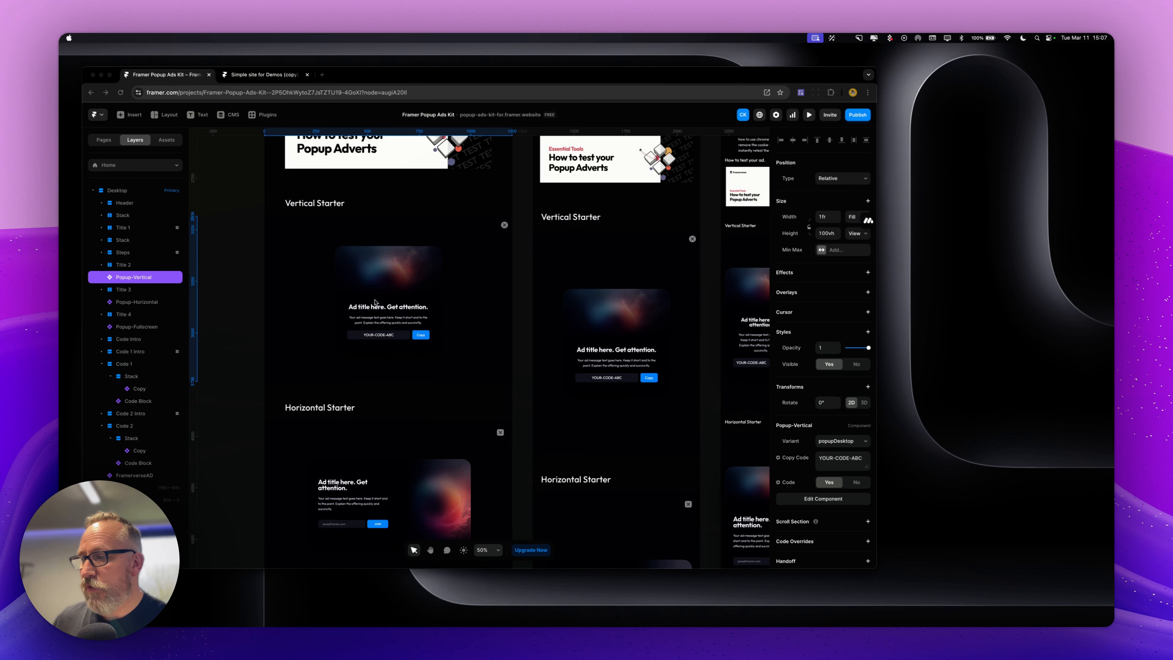
scroll(375, 303, down, 15)
scroll(376, 302, up, 5)
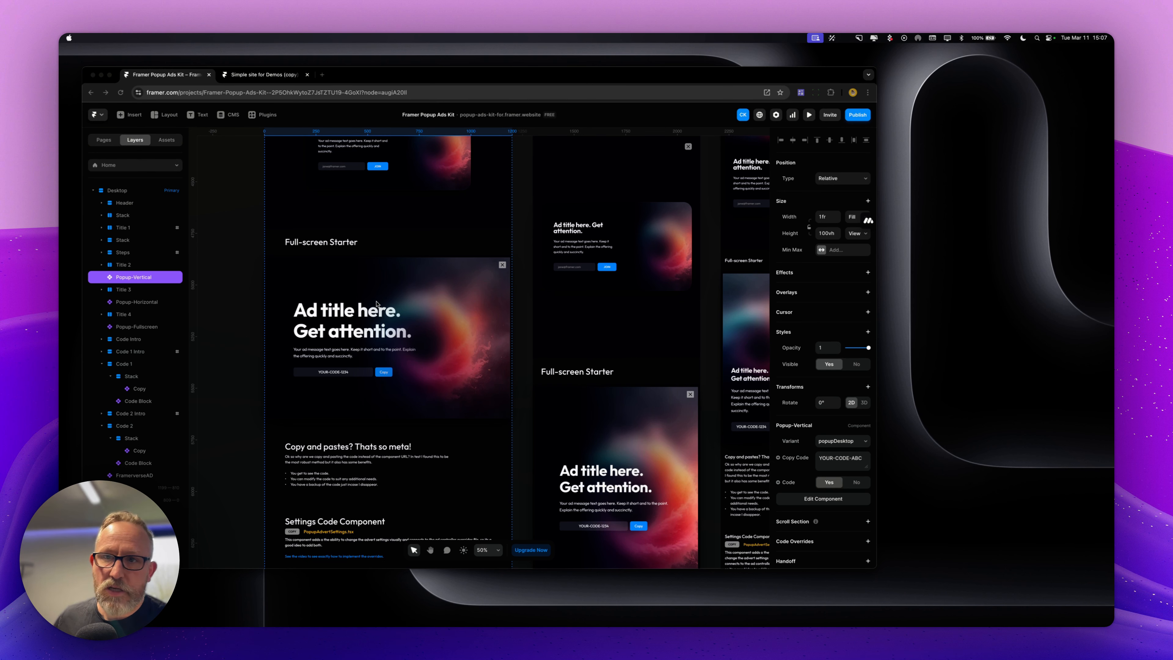
scroll(377, 304, up, 10)
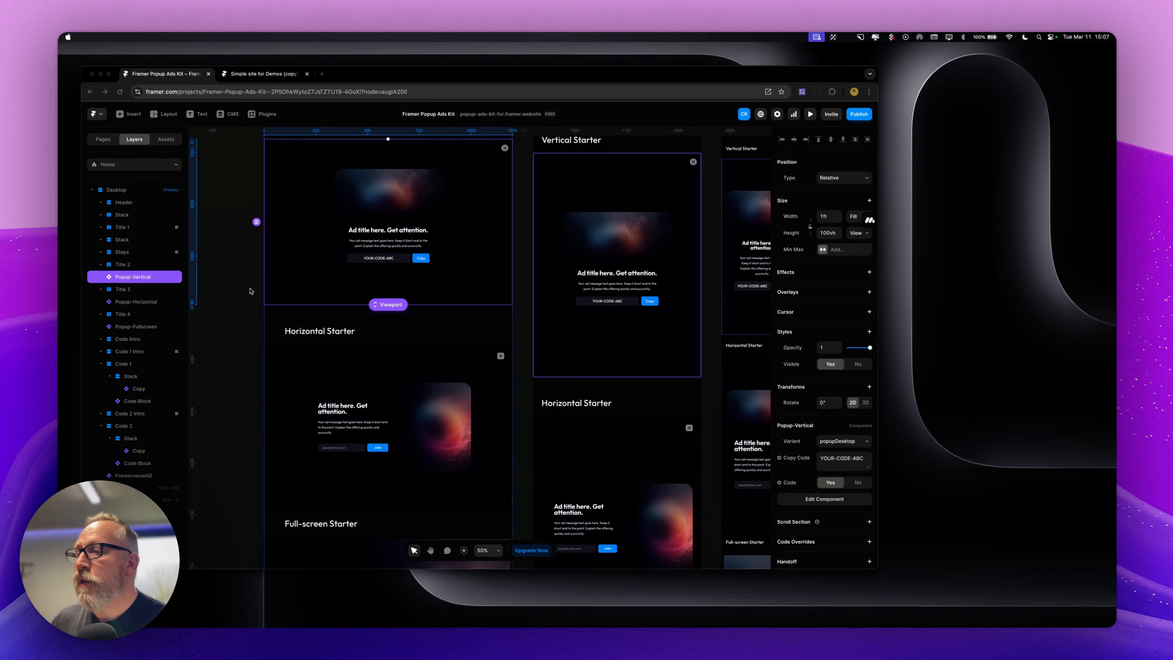
scroll(333, 285, down, 4)
scroll(340, 287, up, 9)
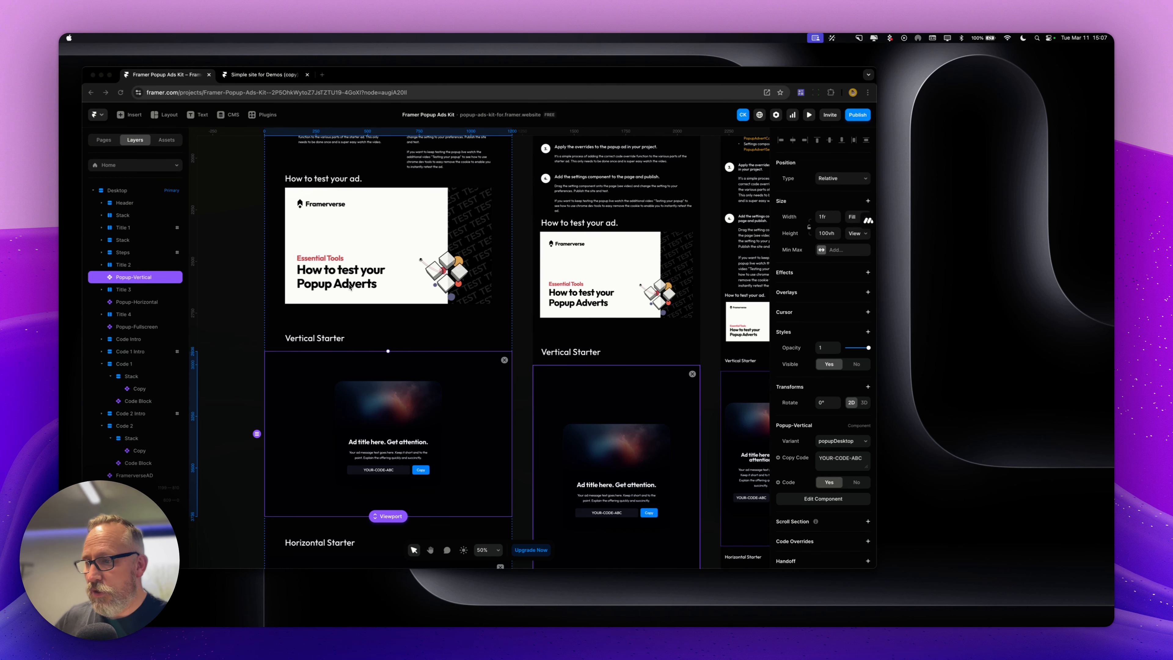
Scroll through the Settings Code Component and Ad Controller Code Override sections and their code blocks
scroll(350, 286, down, 15)
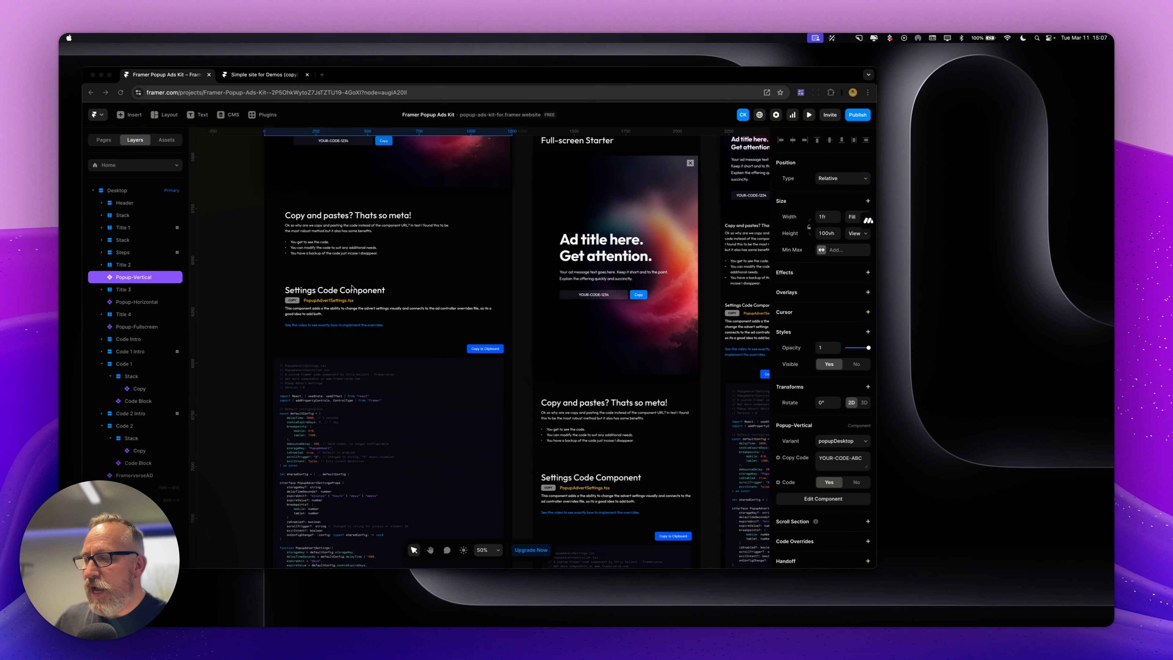
scroll(352, 287, down, 5)
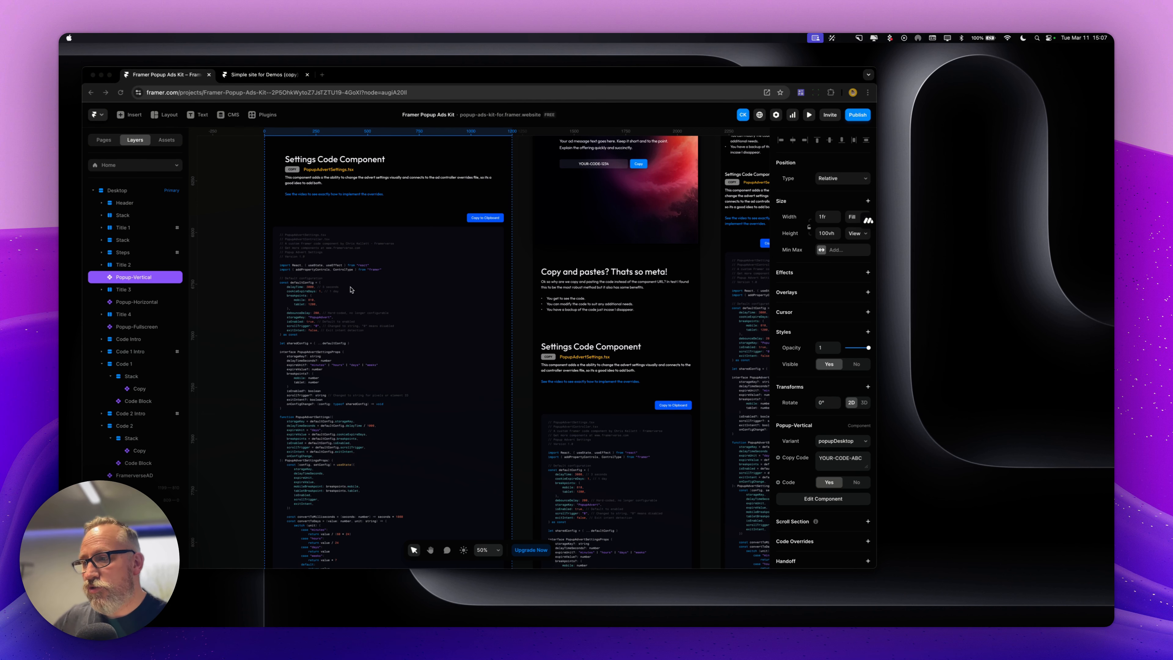
scroll(352, 289, down, 1)
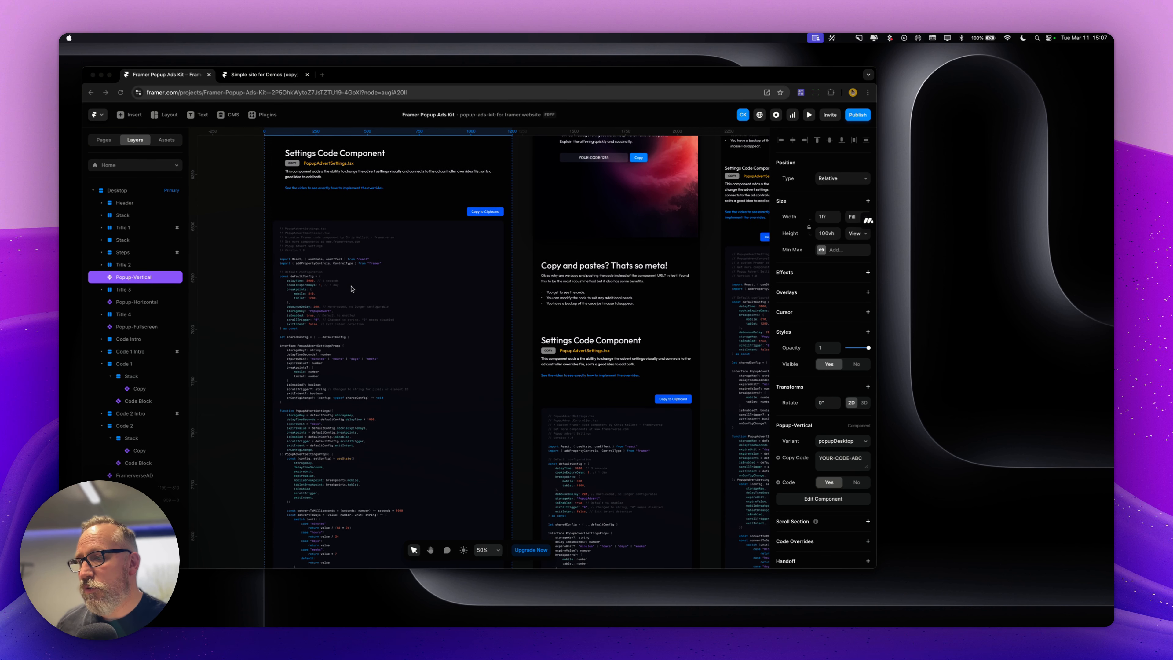
scroll(351, 292, down, 15)
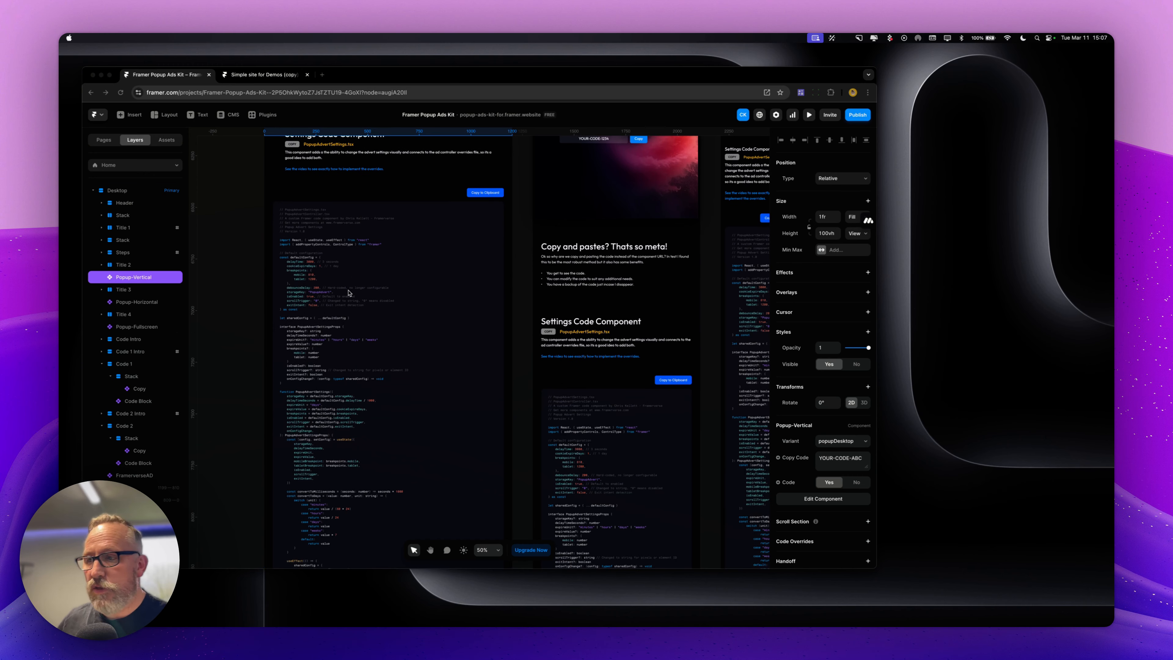
scroll(352, 292, down, 10)
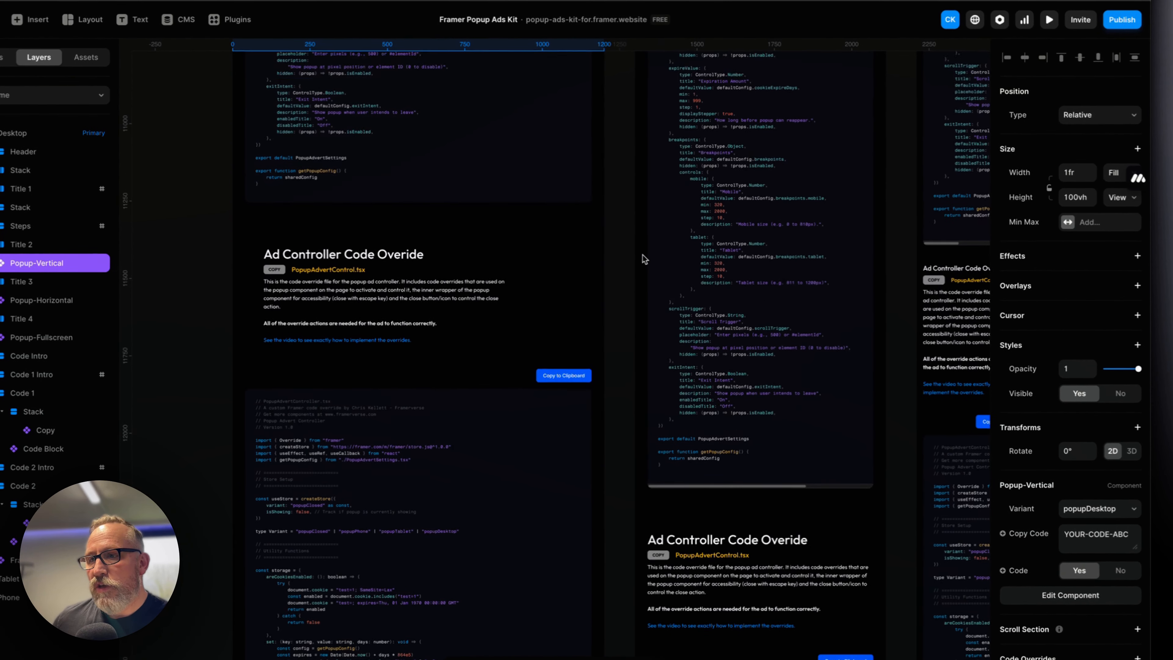
scroll(645, 258, up, 3)
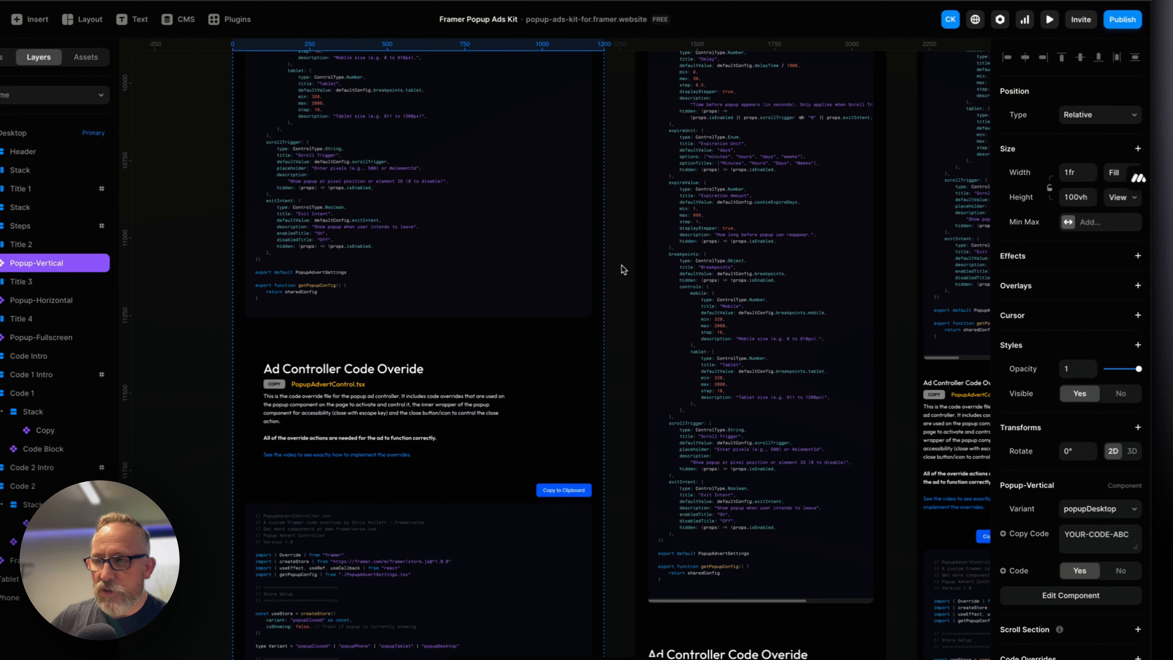
scroll(620, 264, up, 2)
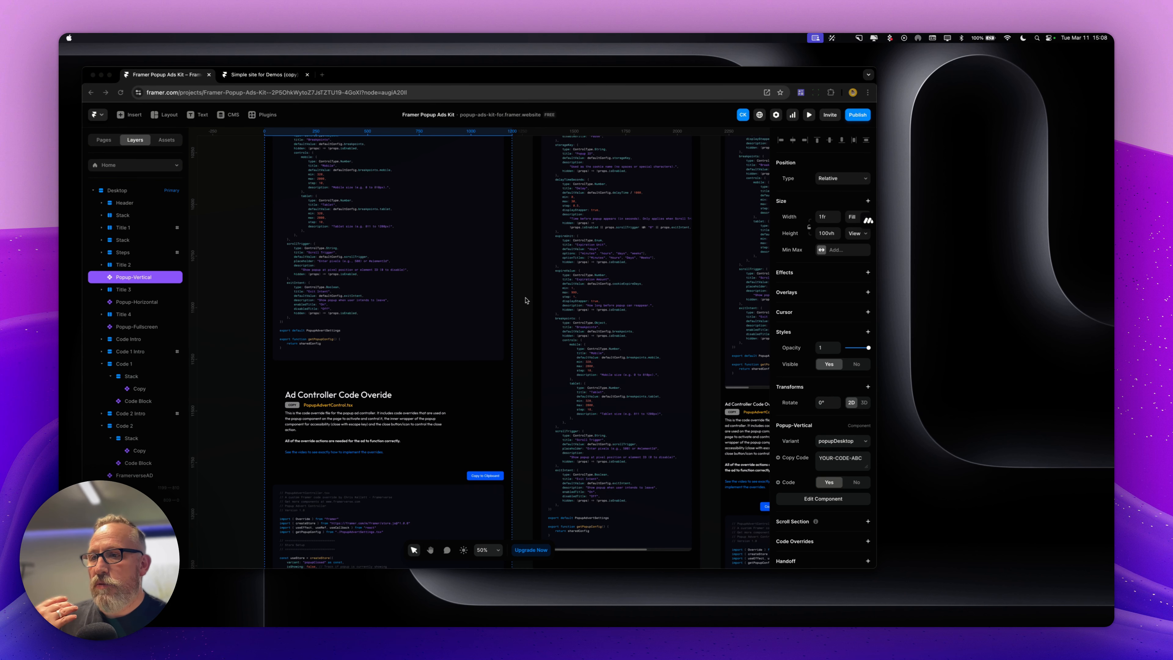
scroll(525, 300, up, 15)
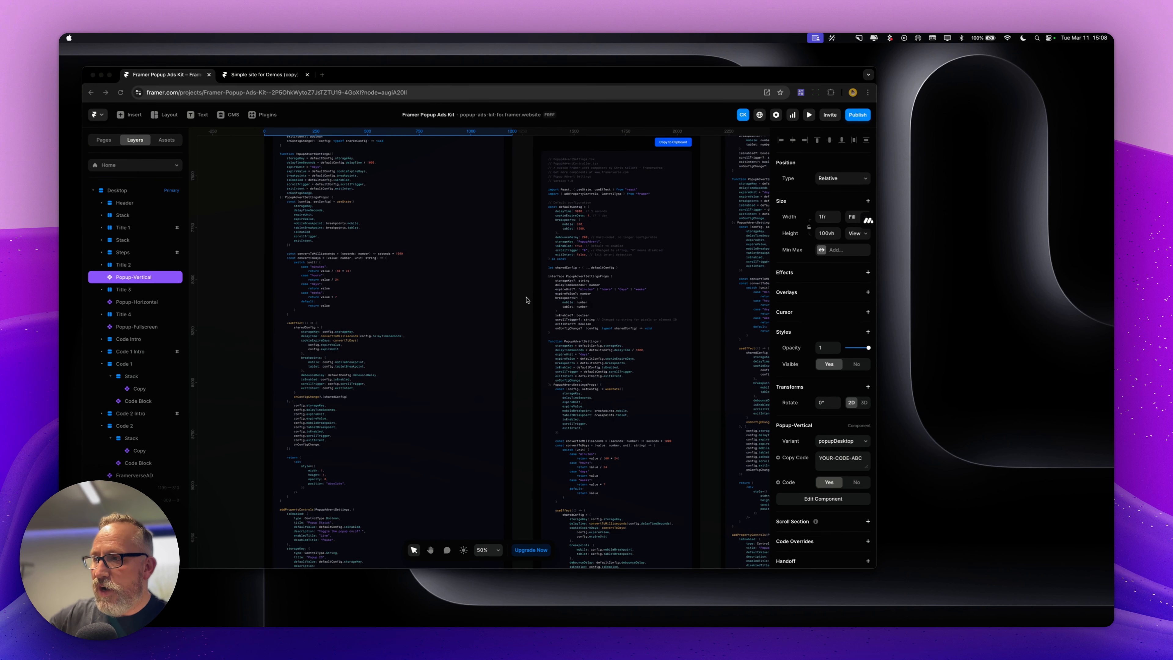
scroll(525, 300, up, 5)
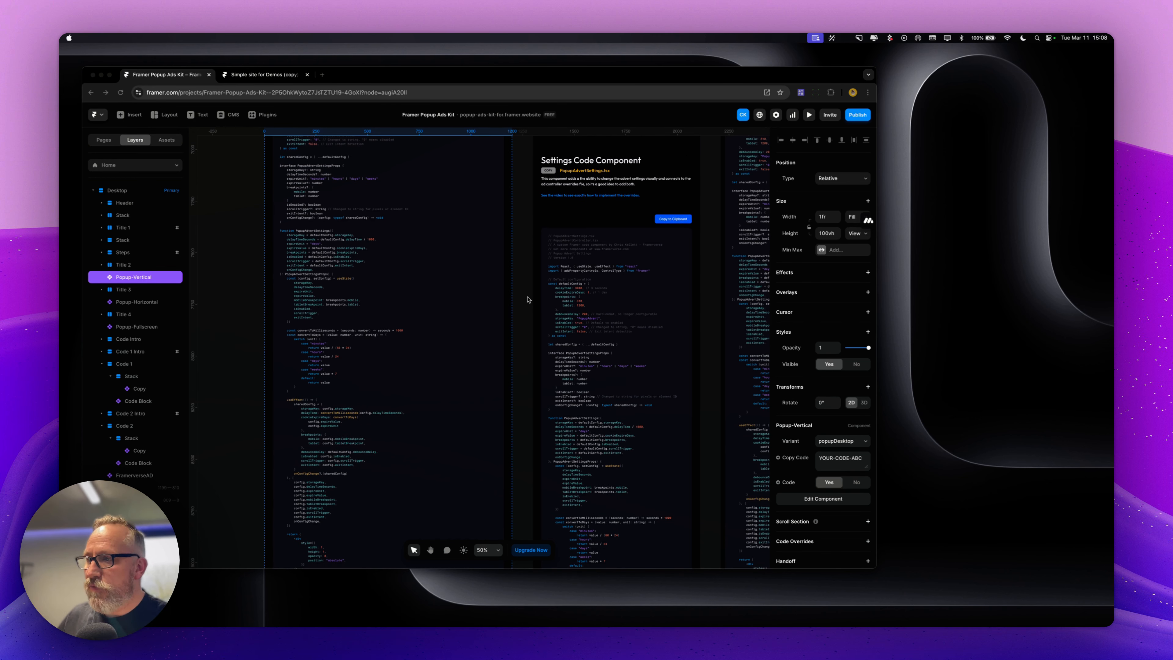
scroll(528, 299, up, 20)
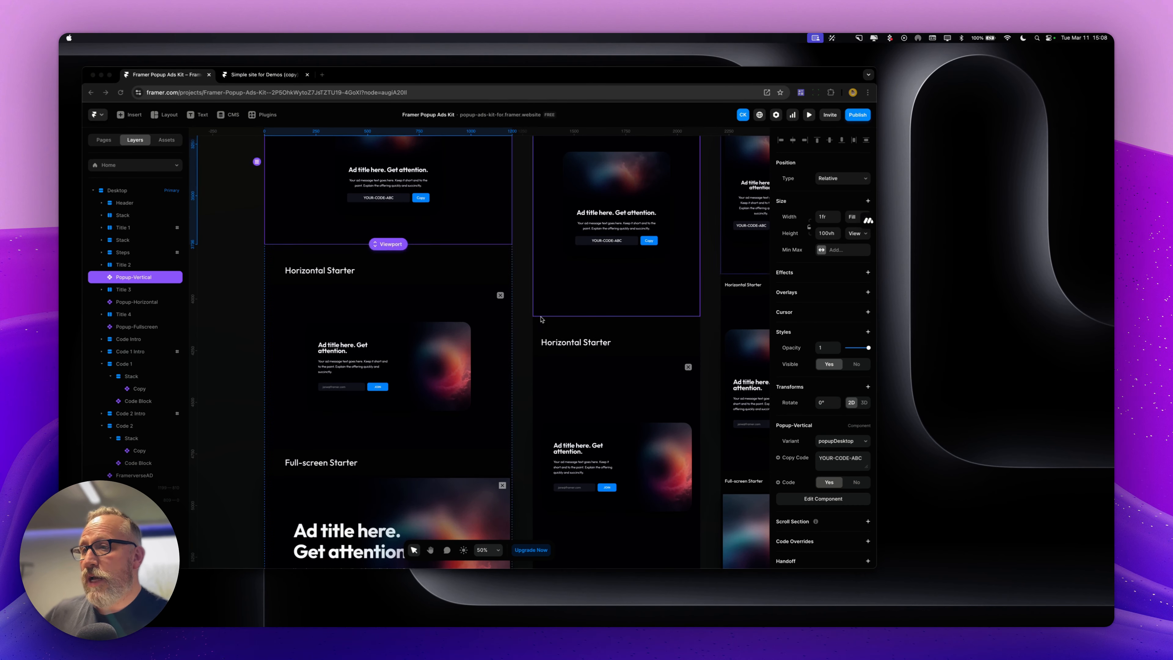
scroll(476, 266, up, 2)
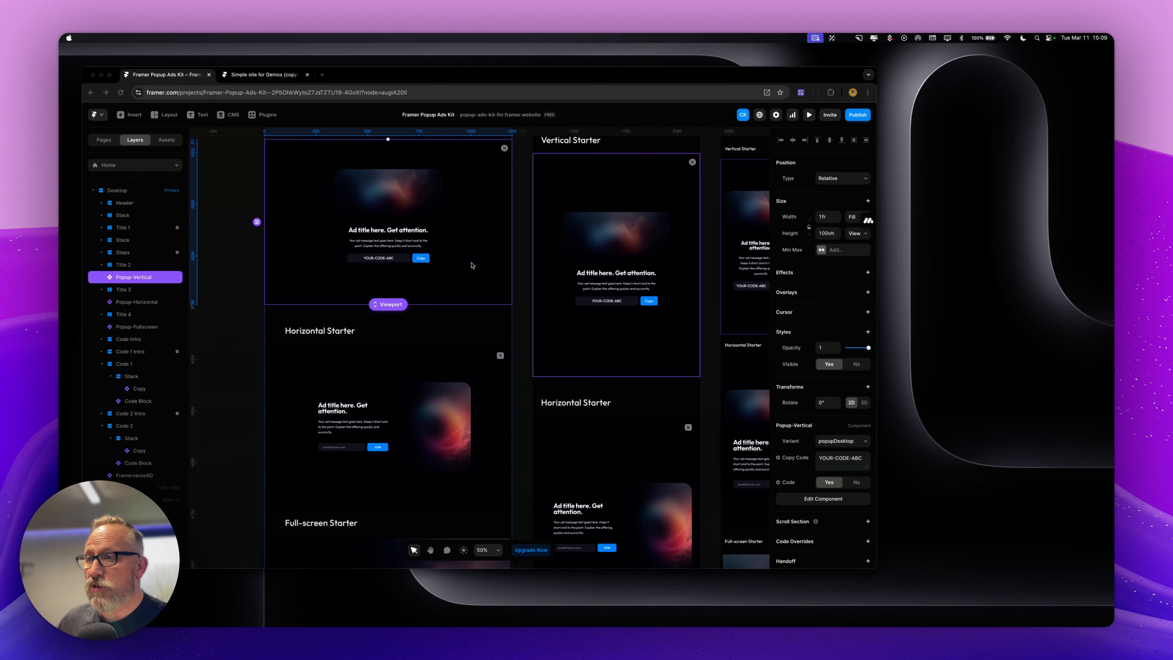
Open the Popup-Vertical component and inspect its layers: Background, Popup, Wrapper, Image, Content and the Copy element
double_click(471, 264)
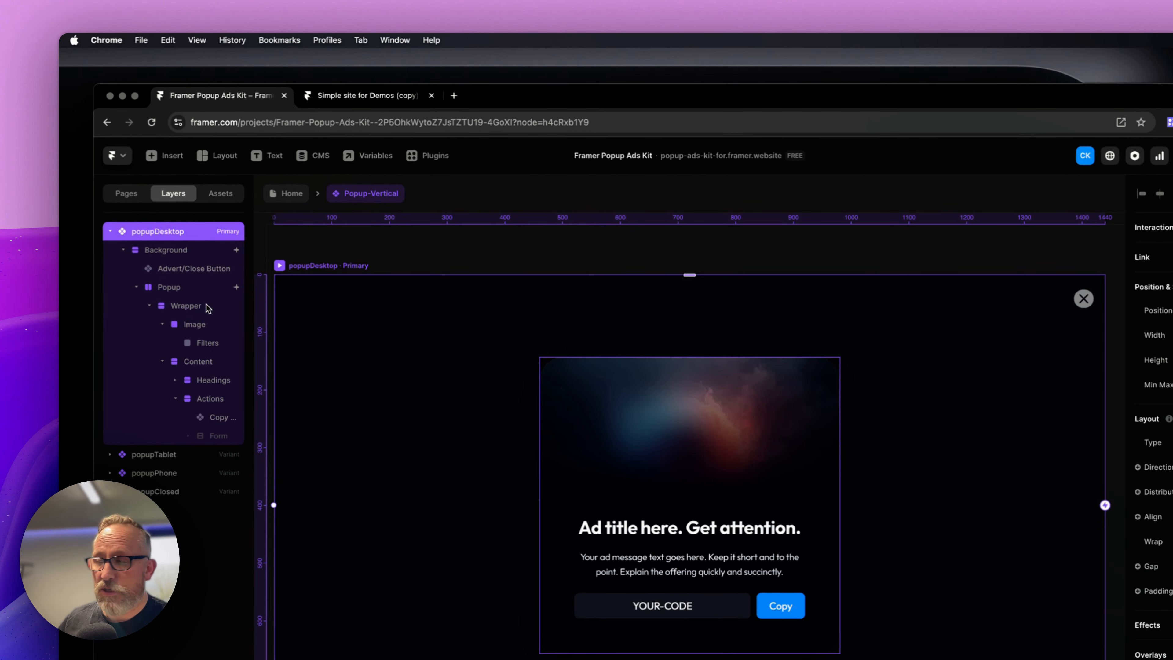
click(185, 250)
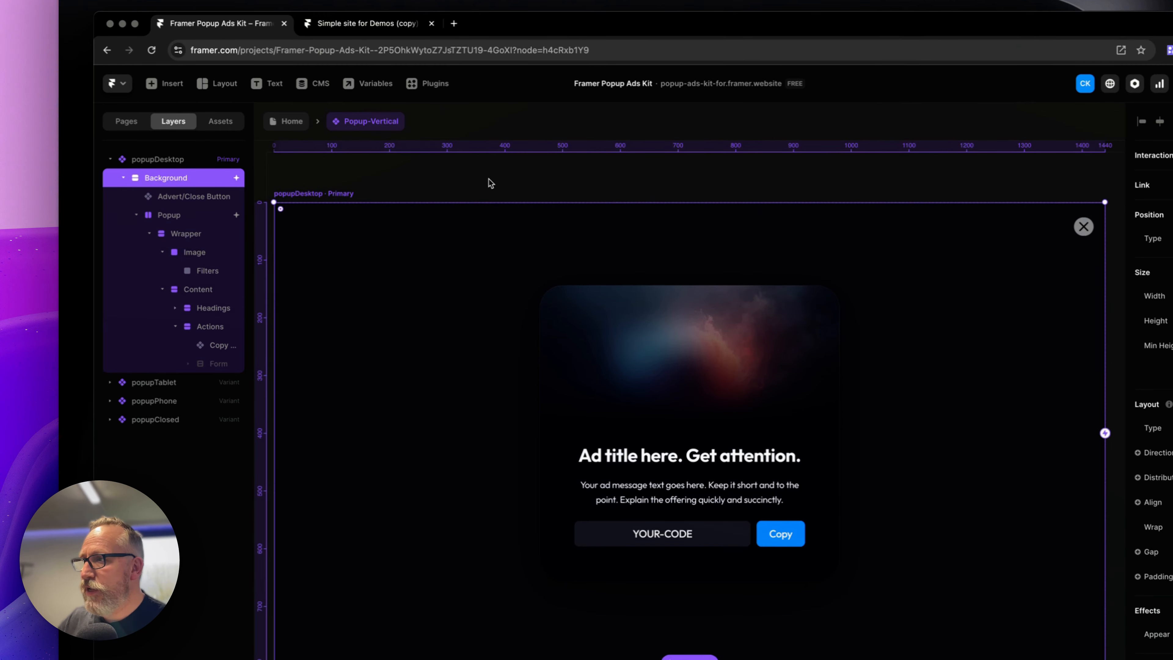
click(190, 269)
click(184, 207)
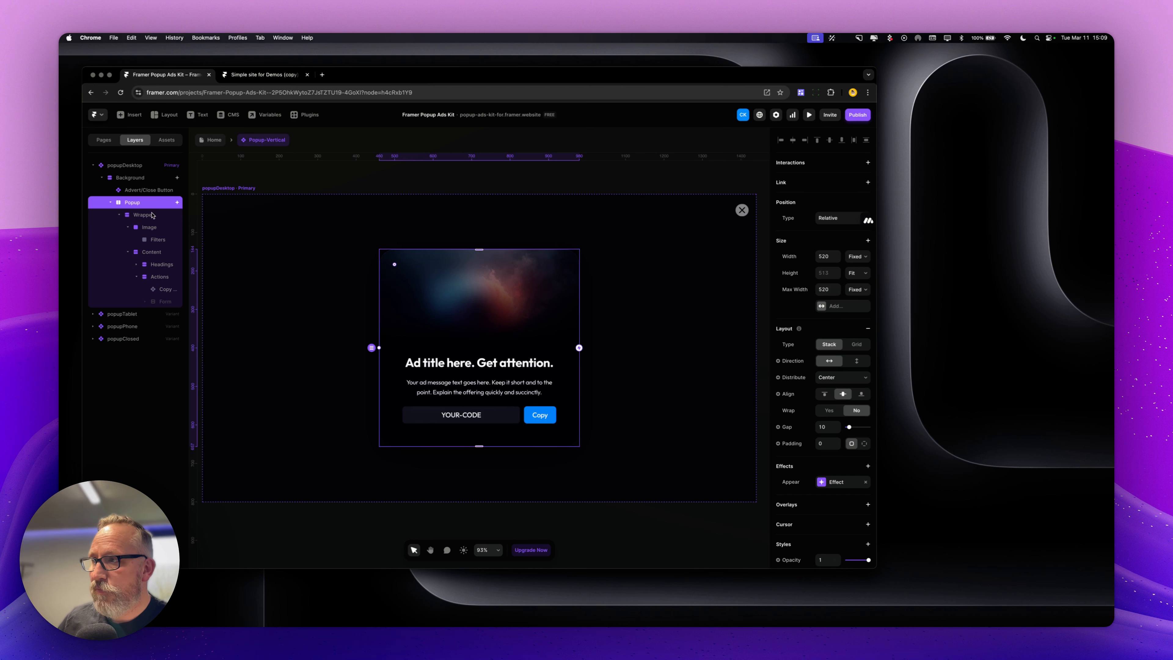
click(152, 216)
click(154, 231)
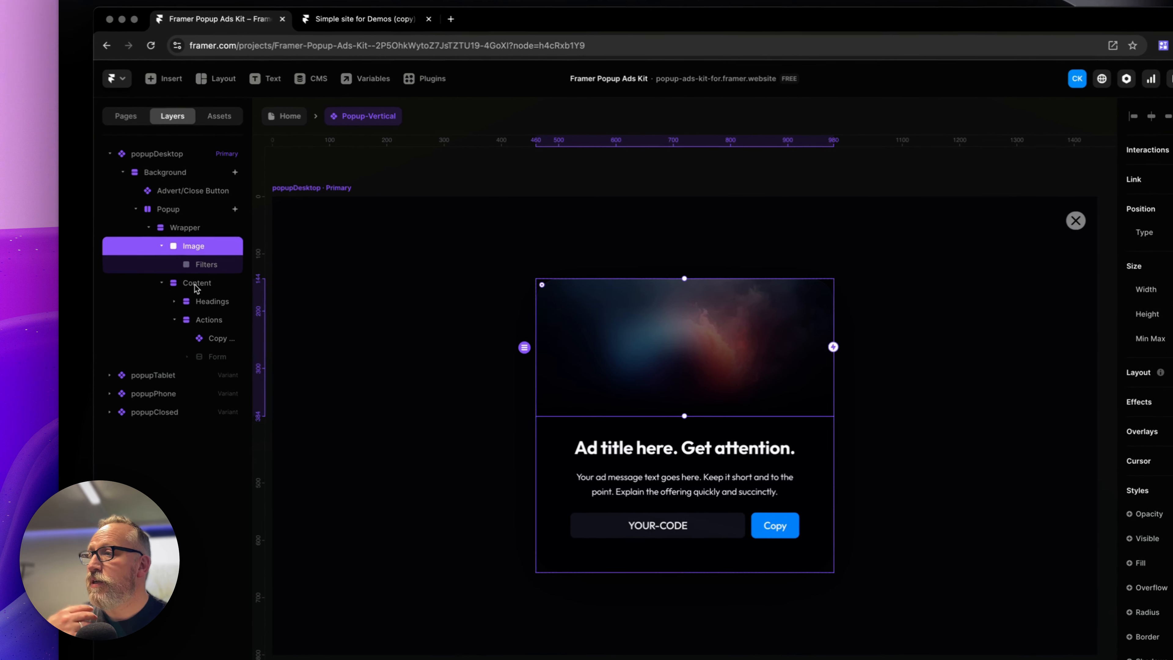
click(152, 254)
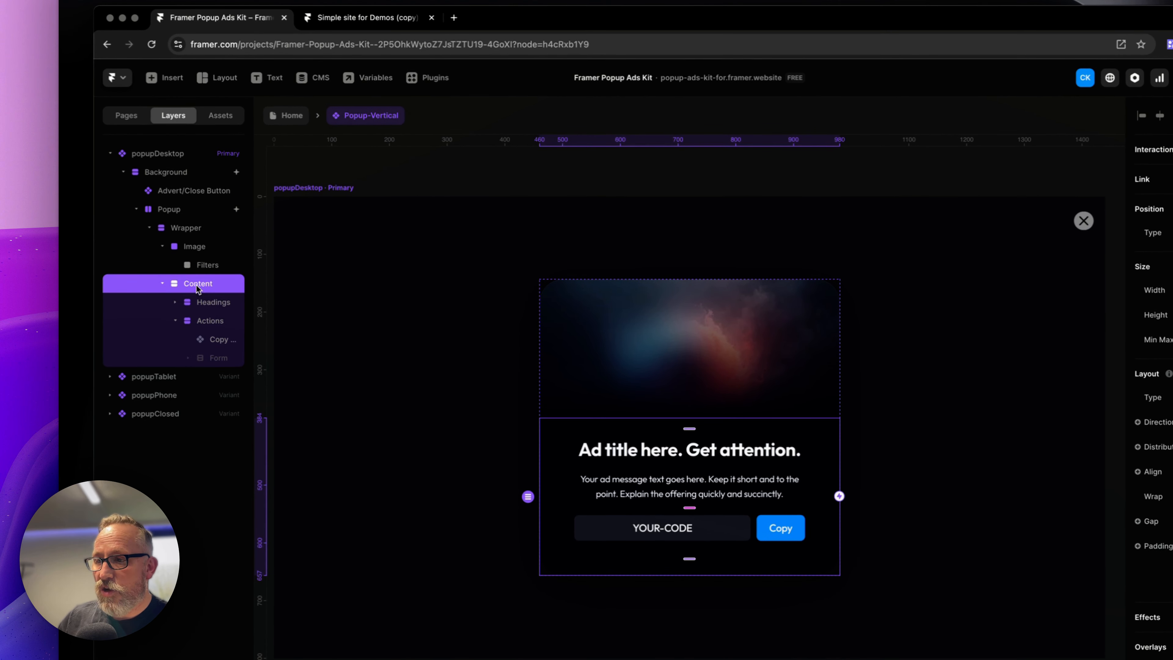
click(215, 341)
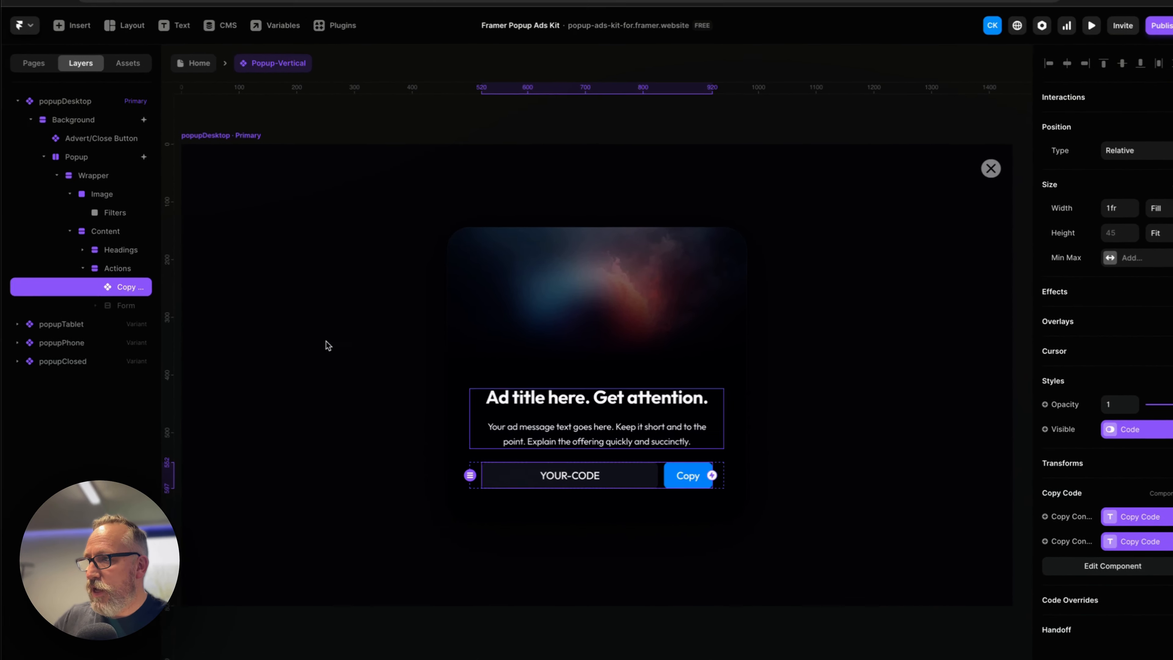
Return to the Home page and set the Popup-Vertical instance's Code option to No
click(199, 64)
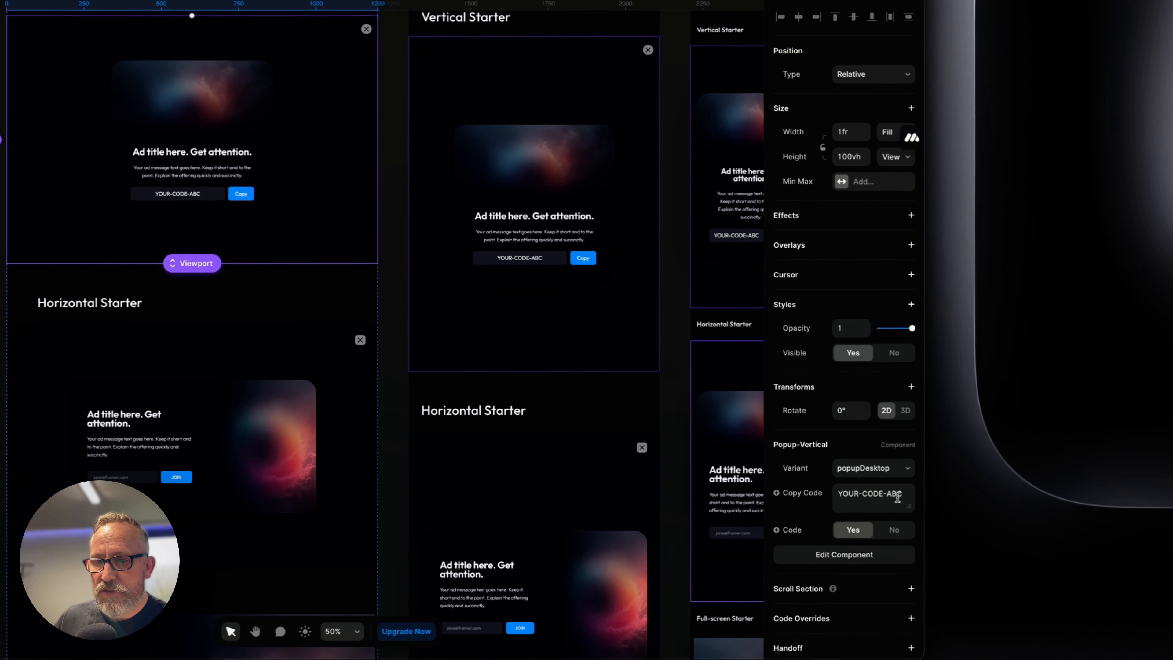
click(891, 530)
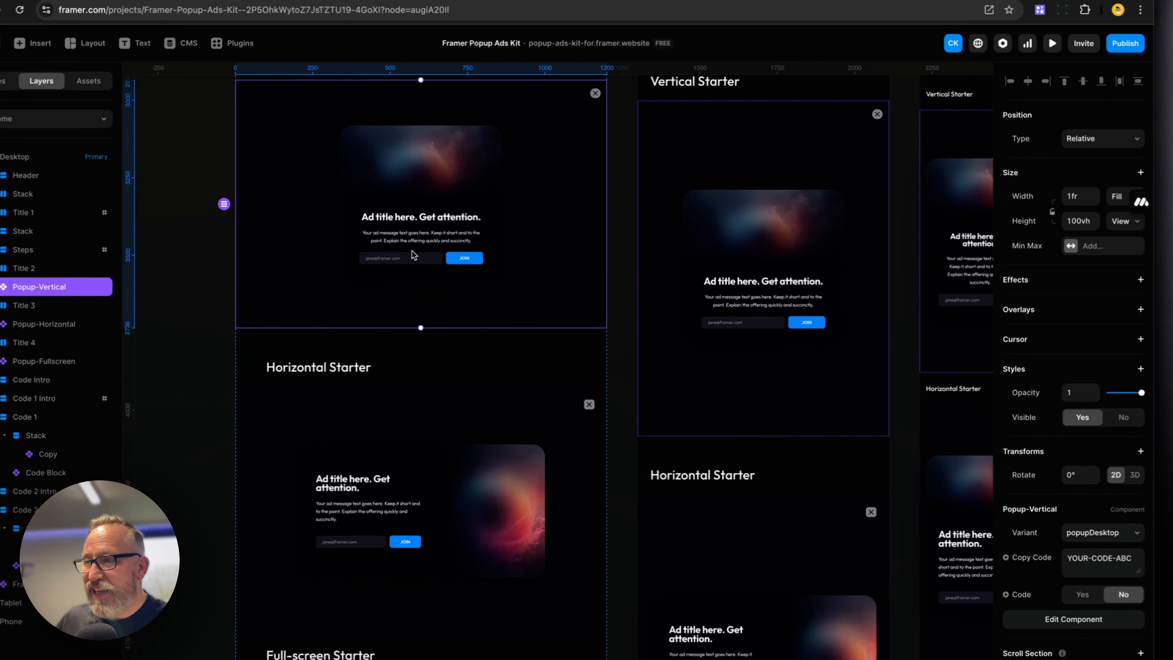
Open the Popup-Vertical component again and inspect the Copy Code component's variants before returning
double_click(542, 274)
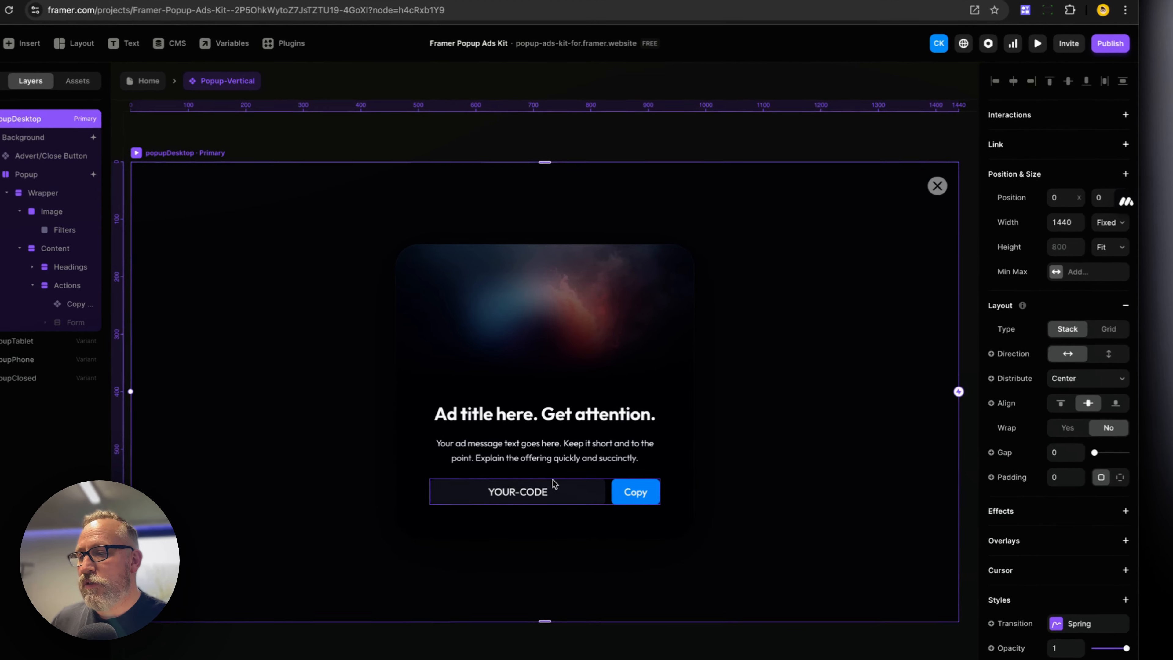
click(490, 415)
click(854, 499)
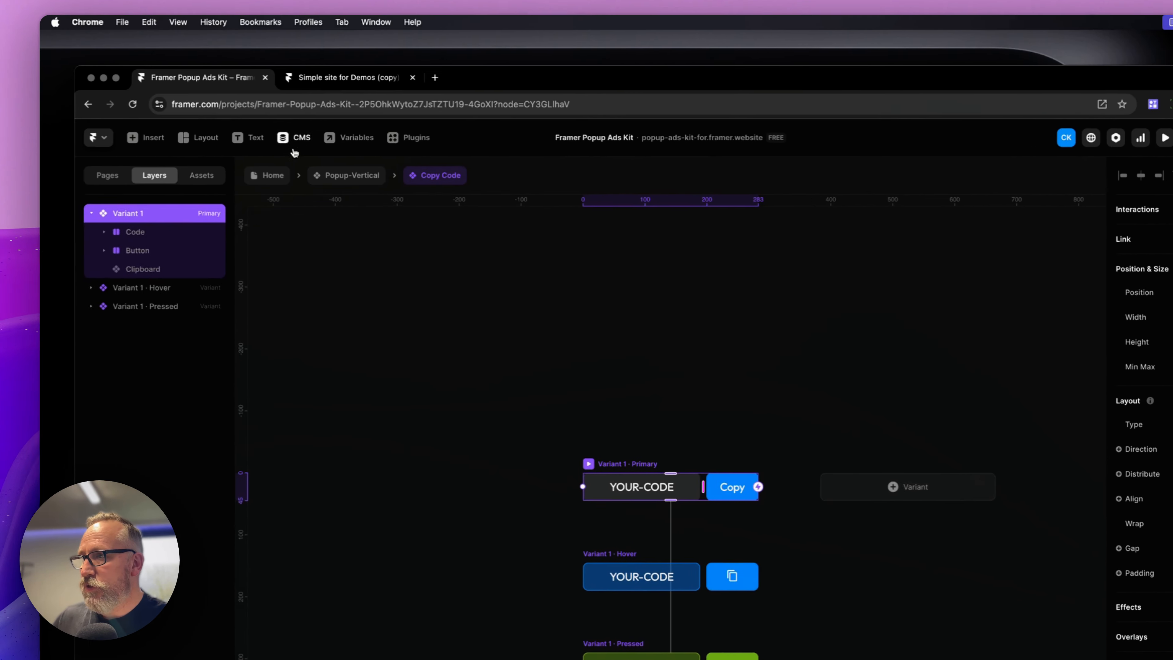
click(352, 175)
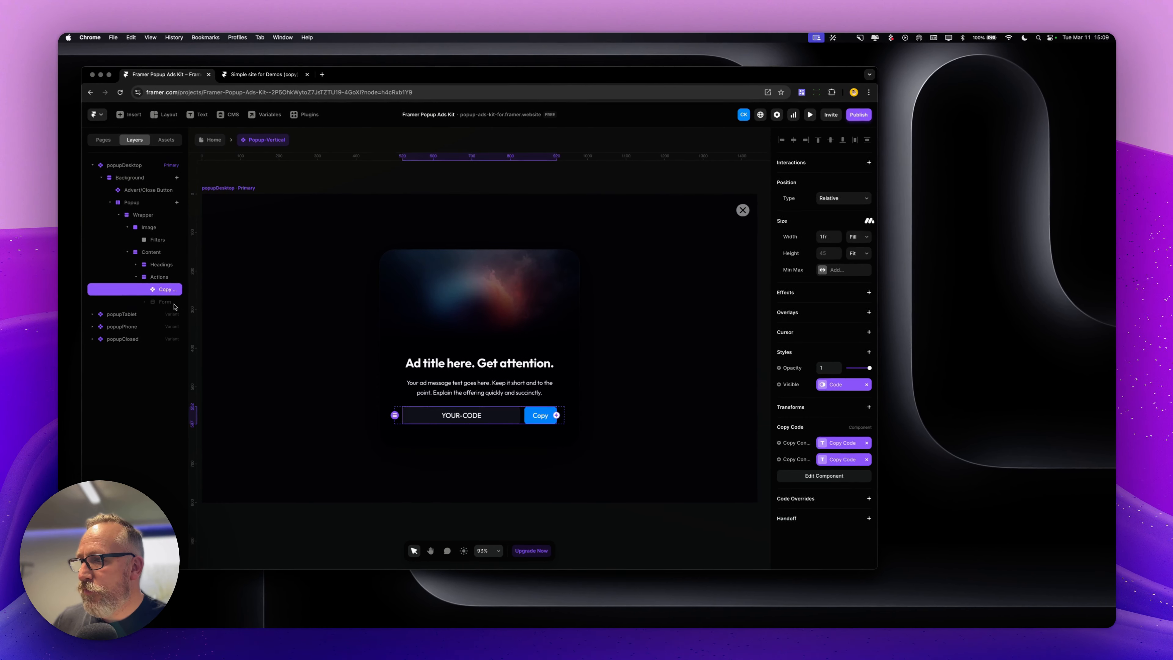
Select the Form layer inside Actions and zoom out to view the desktop, tablet and phone variants
click(87, 317)
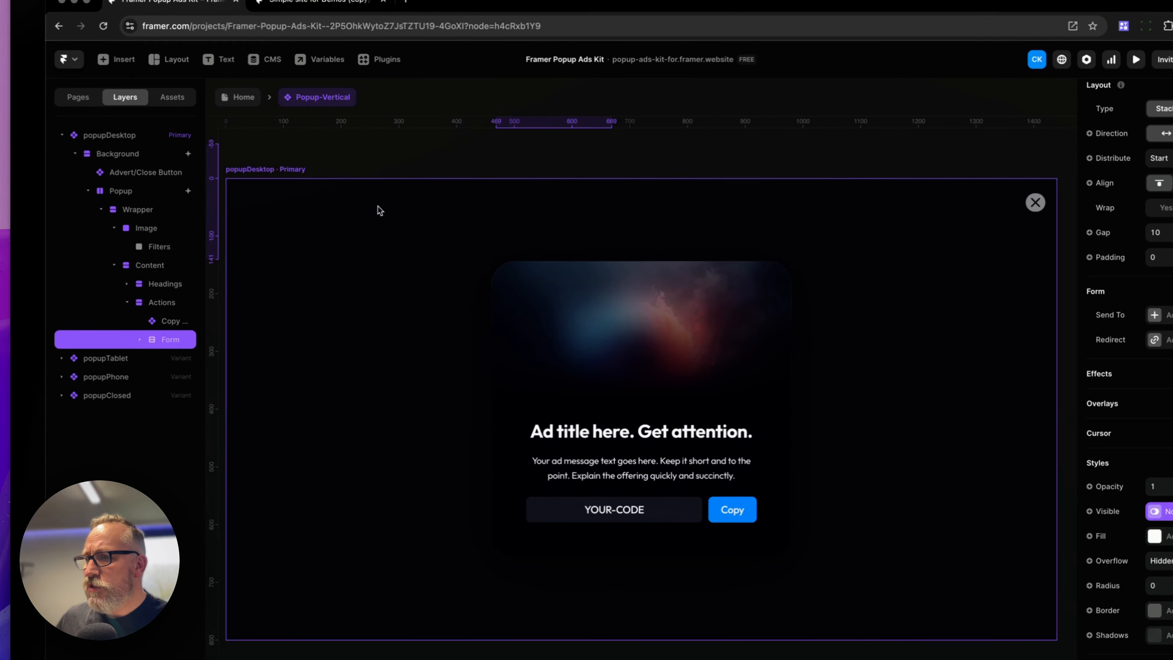
key(super+minus)
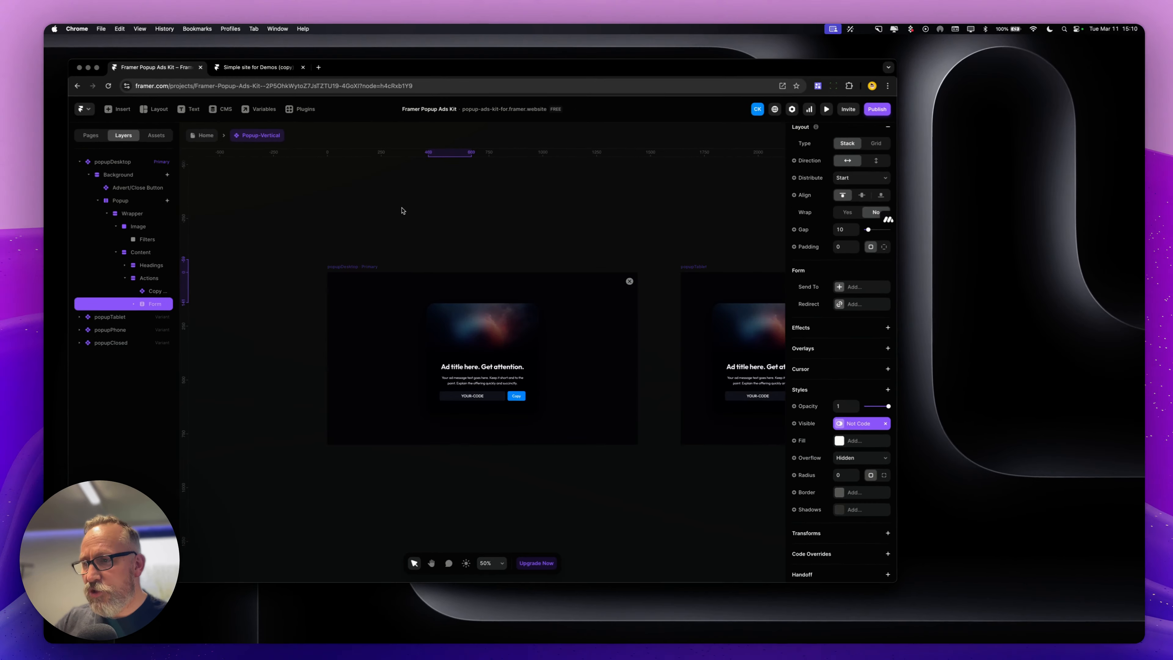
key(super+minus)
key(space)
drag(657, 257, 505, 235)
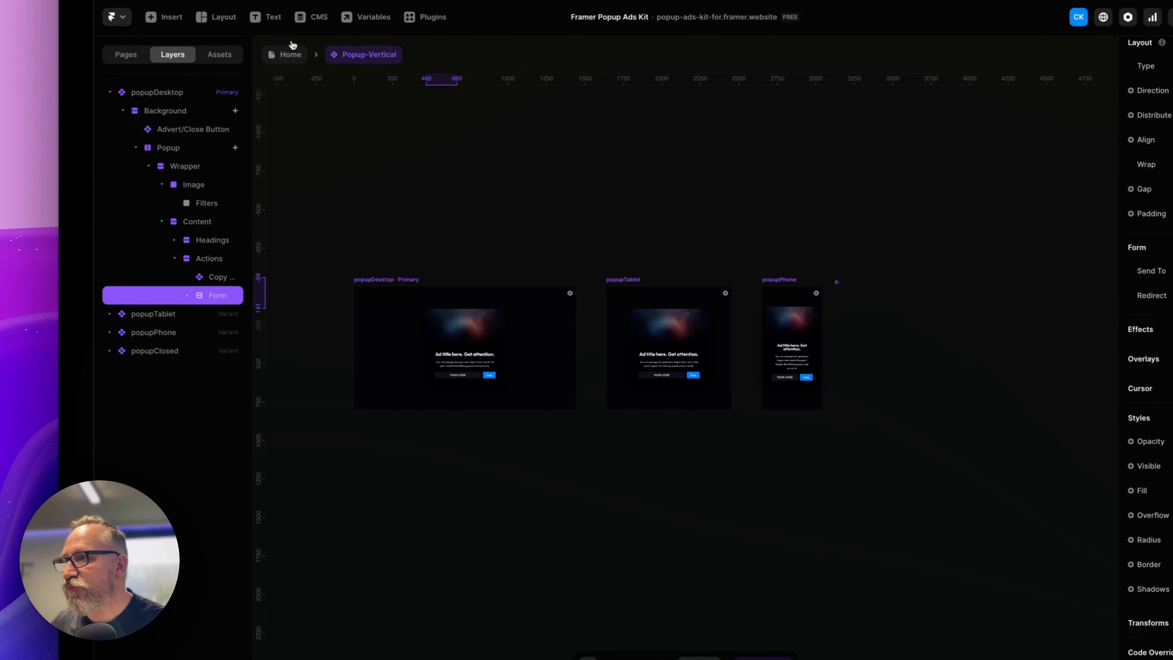
Copy the Popup-Vertical instance from the kit's Home page and paste it into the Desktop breakpoint of Simple site for Demos (copy)
click(299, 56)
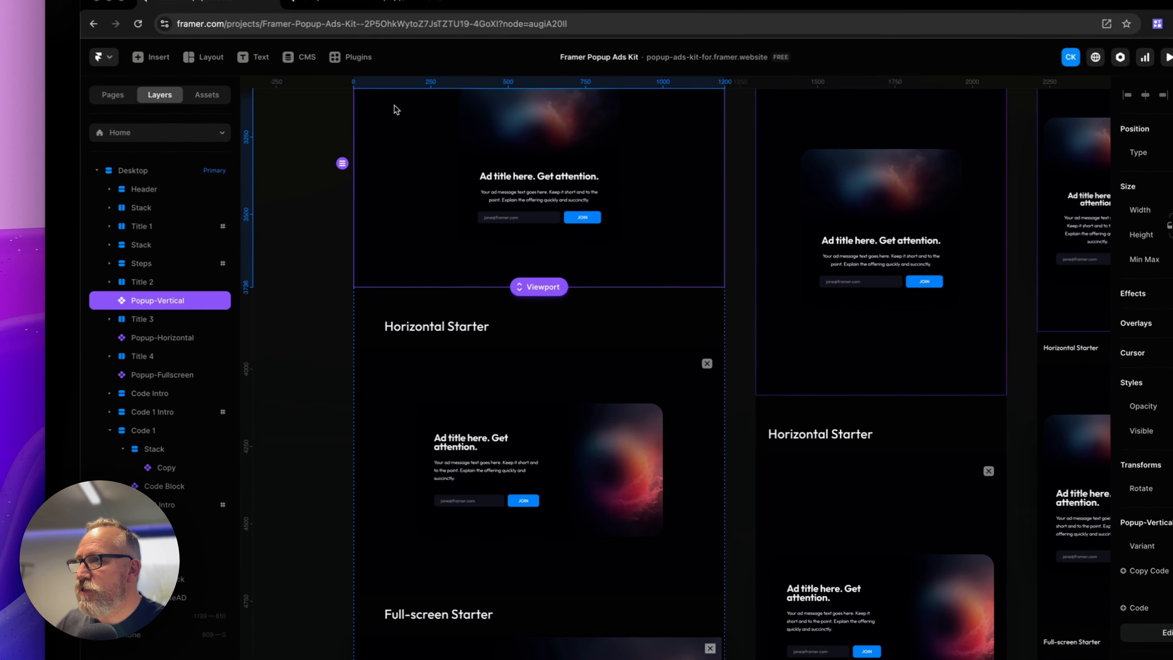
scroll(438, 256, up, 5)
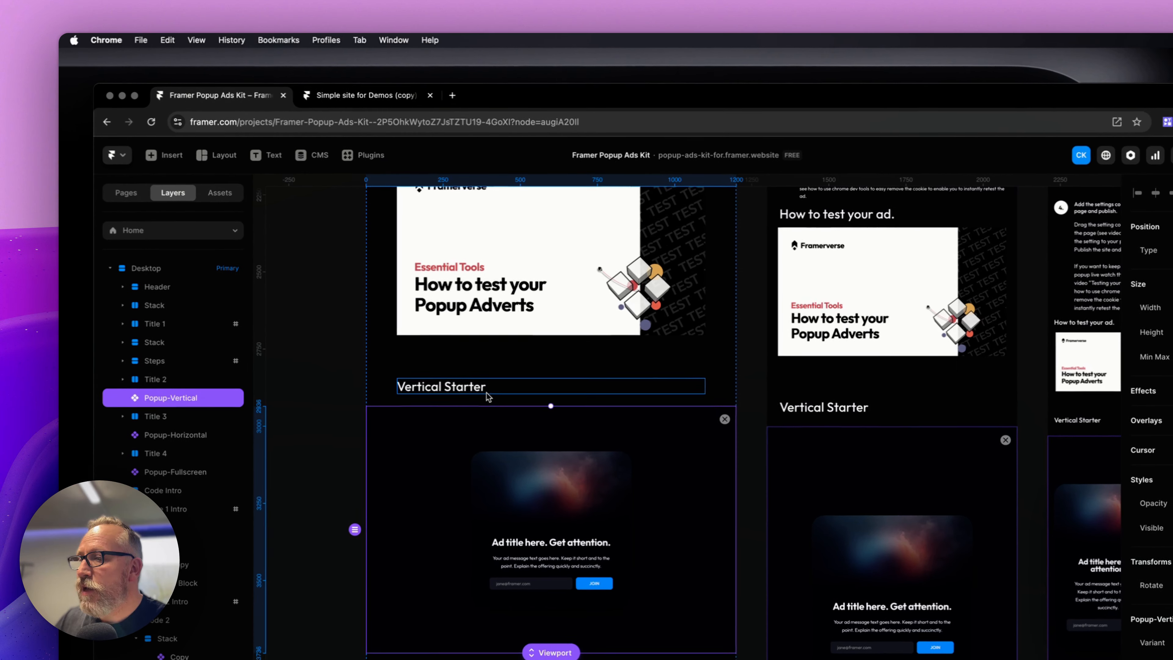
click(372, 100)
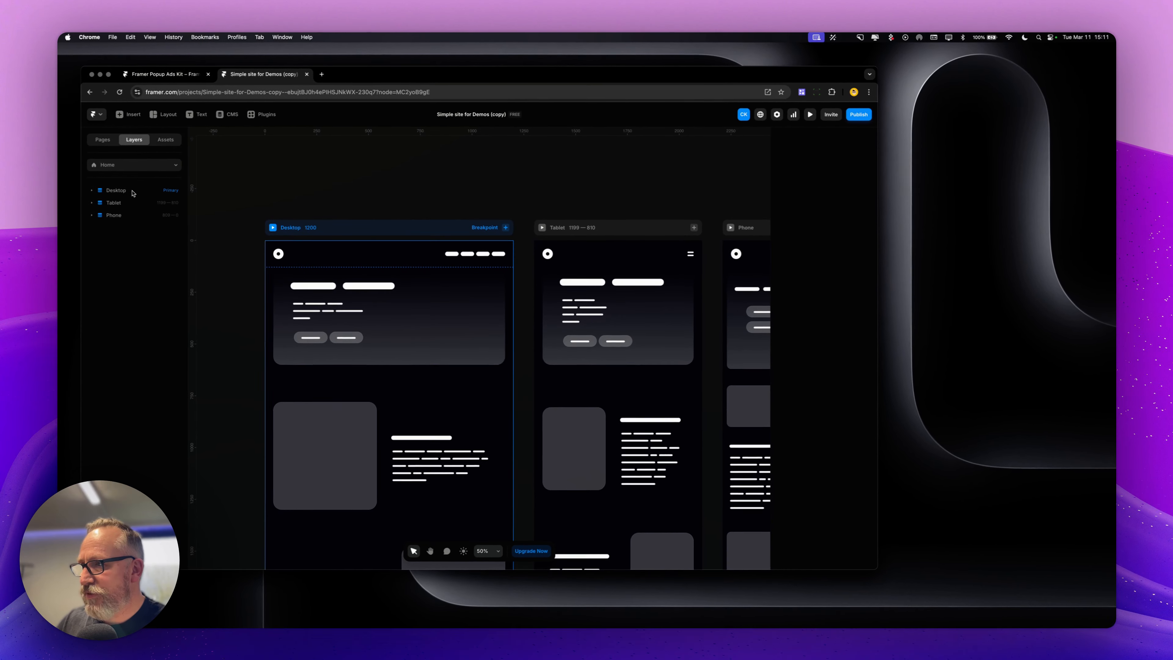
click(134, 189)
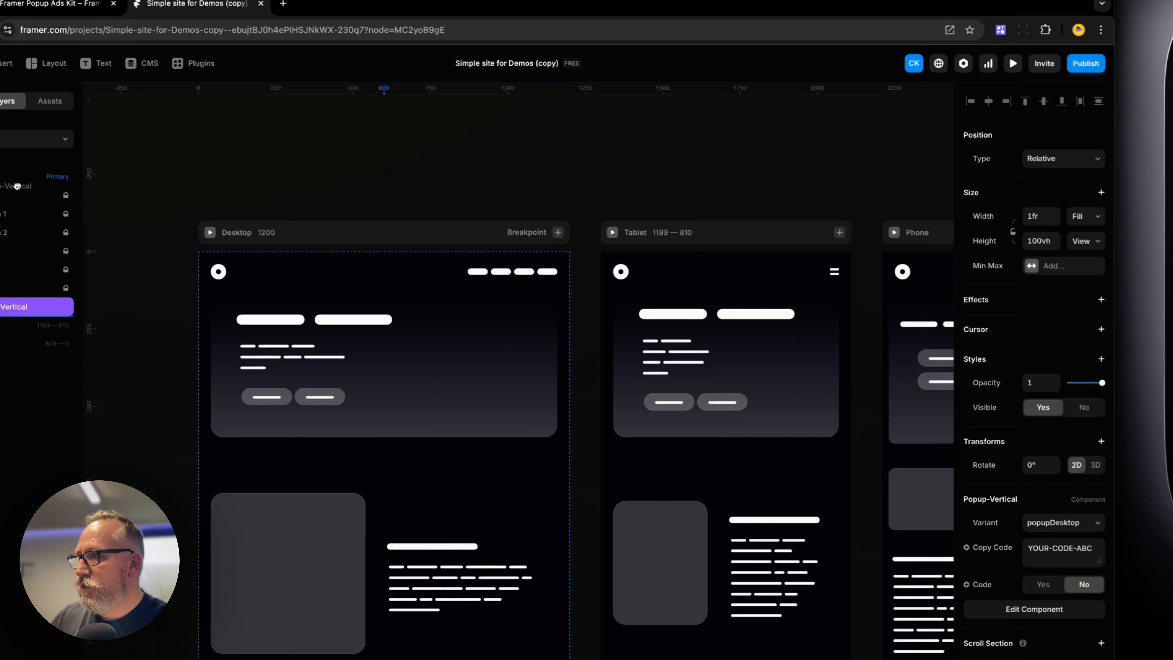
Set the pasted Popup-Vertical's position type to Fixed and its width to 100% relative
drag(17, 186, 18, 188)
scroll(407, 294, up, 10)
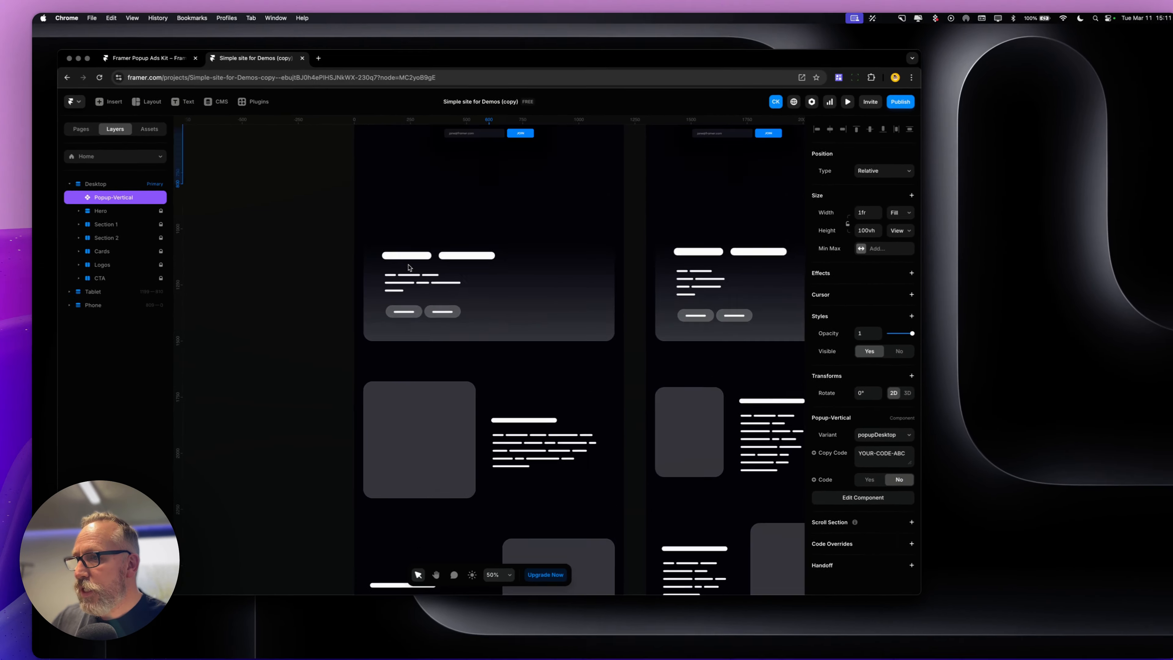
scroll(408, 268, up, 5)
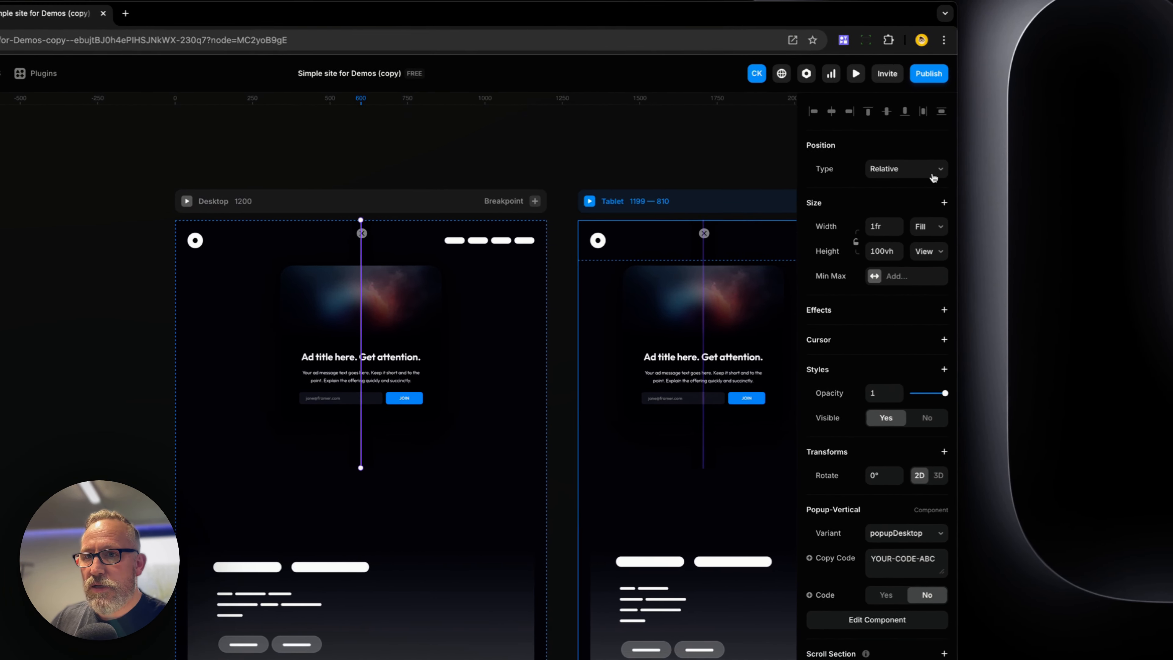
click(1058, 169)
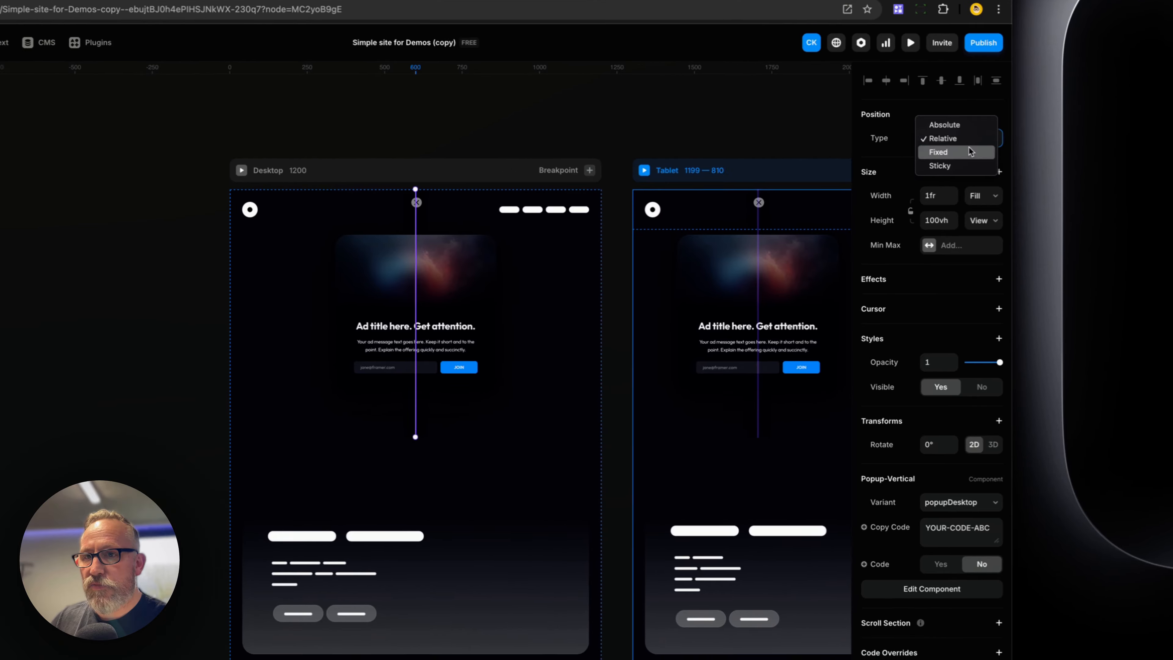
click(902, 182)
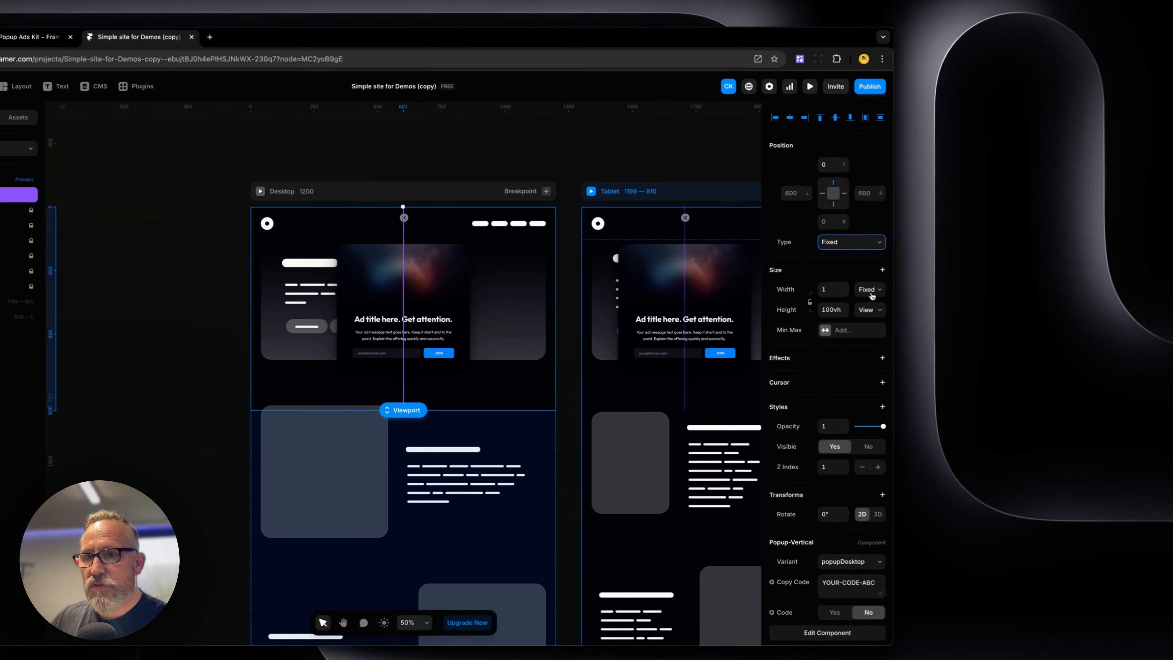
click(870, 292)
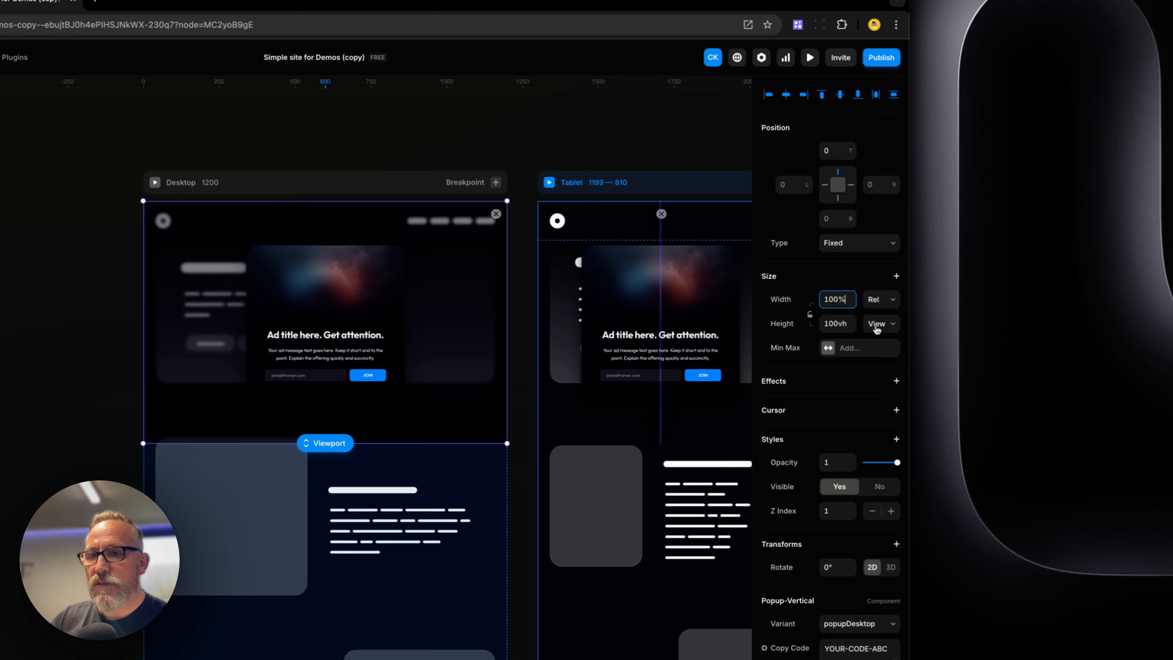
click(857, 296)
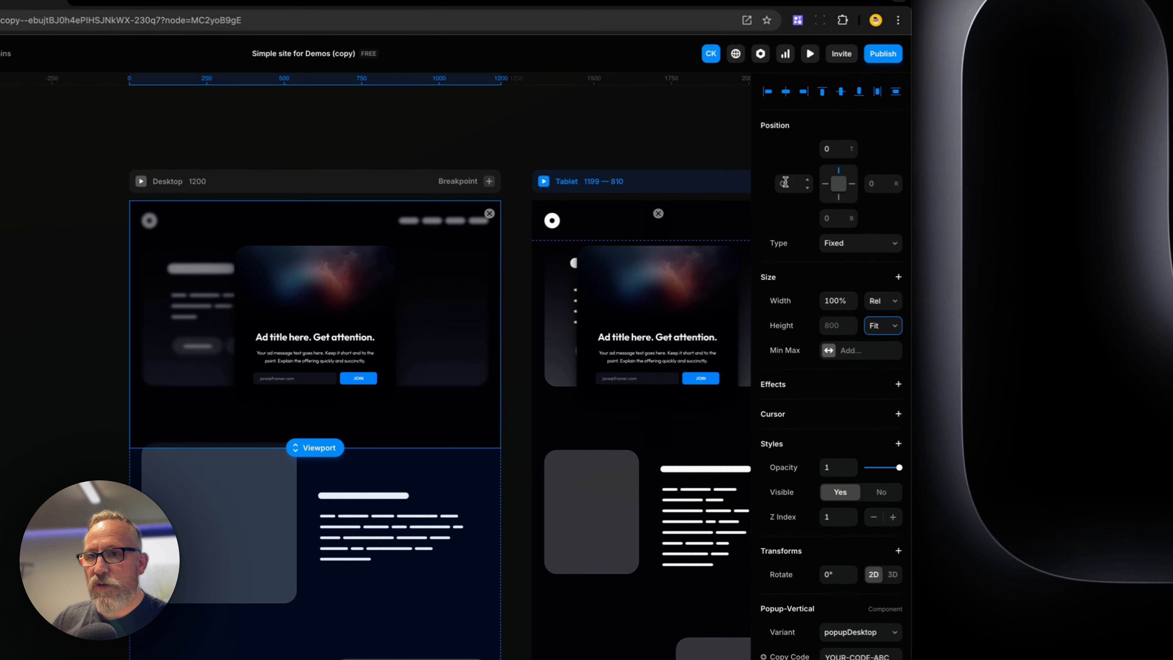
Set the popup's right offset to 0 so it is pinned on both sides
click(872, 183)
text(0)
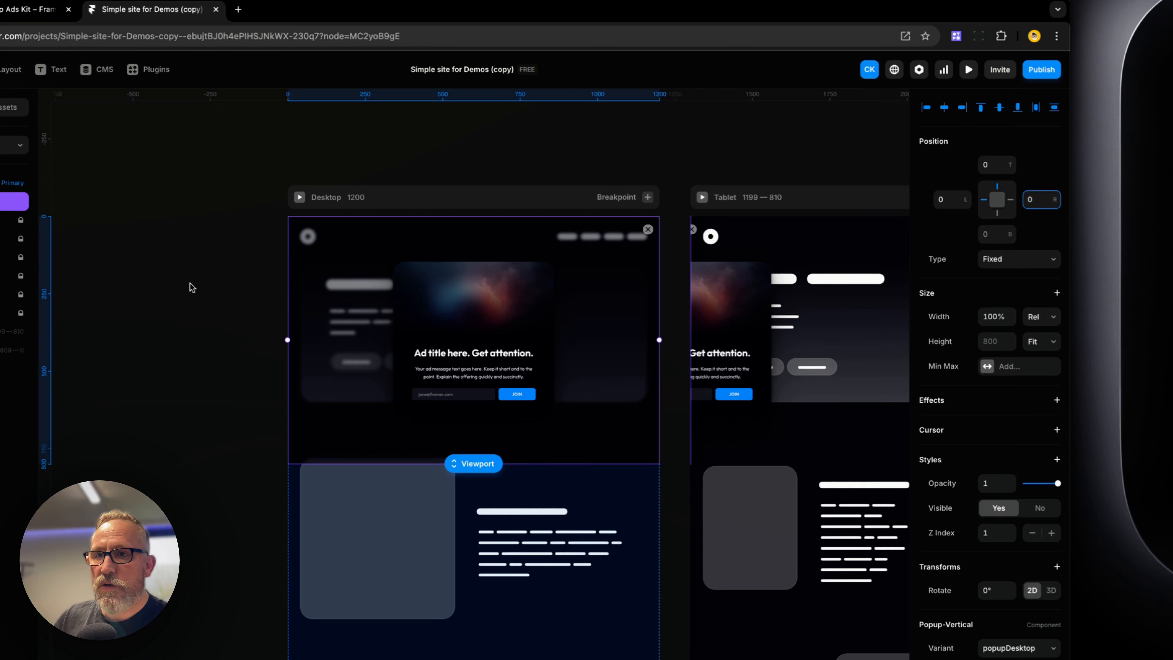
click(496, 276)
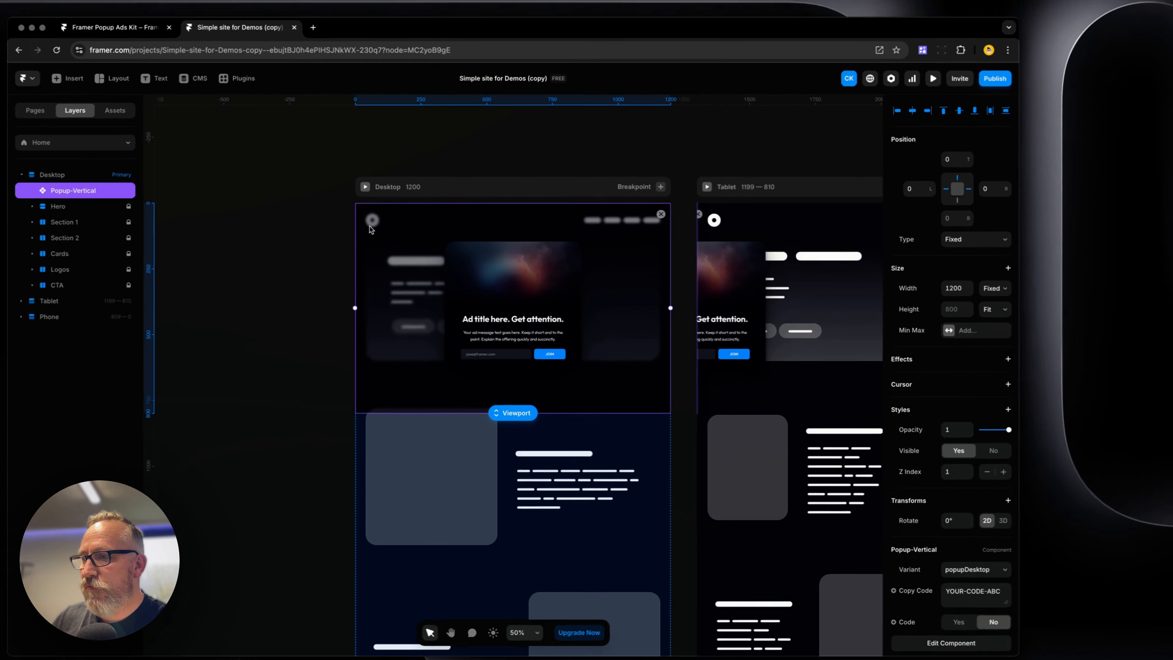
click(280, 243)
click(395, 236)
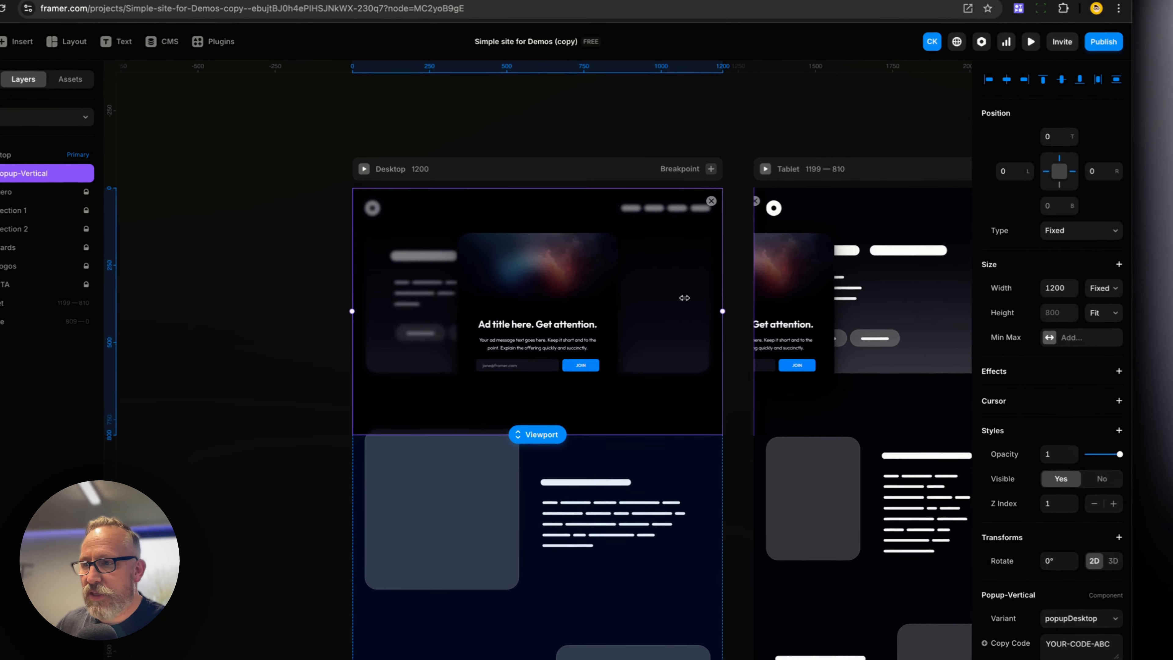
click(304, 264)
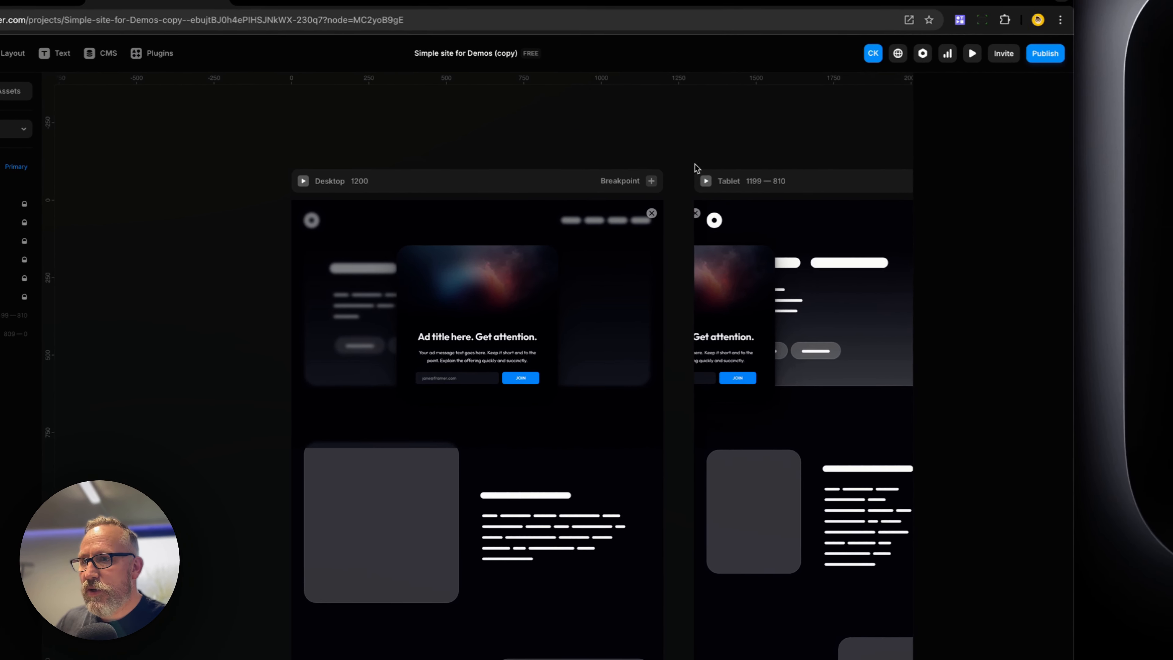
Reset the overrides on the Tablet breakpoint's Popup-Vertical instance
drag(785, 121, 526, 115)
click(531, 193)
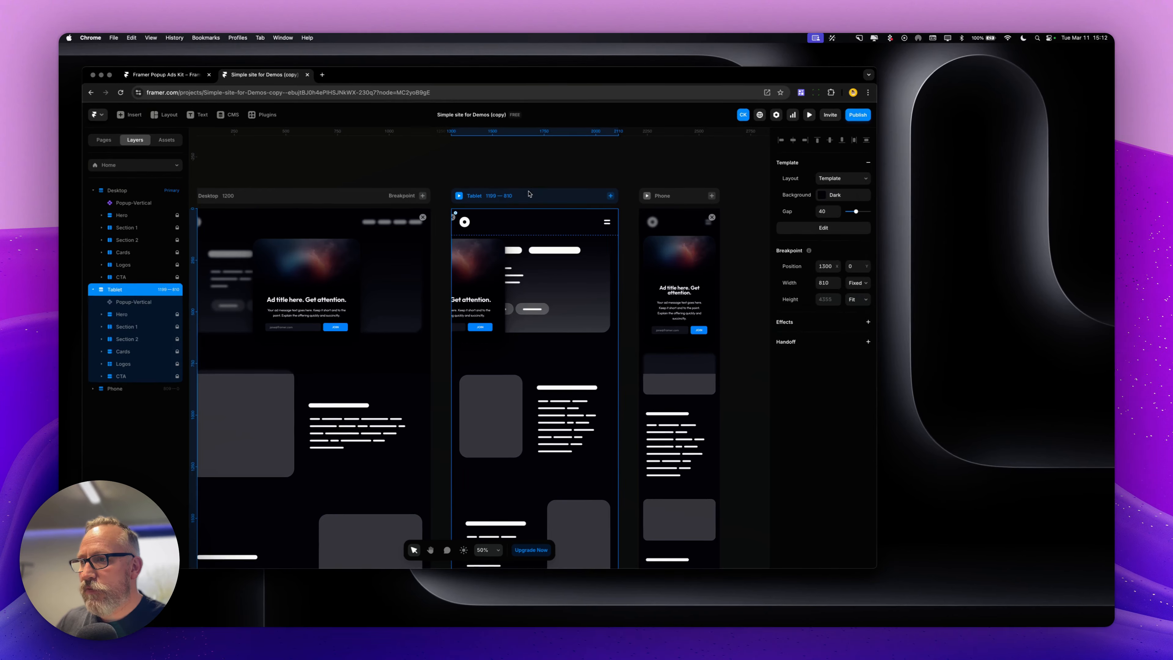
click(125, 306)
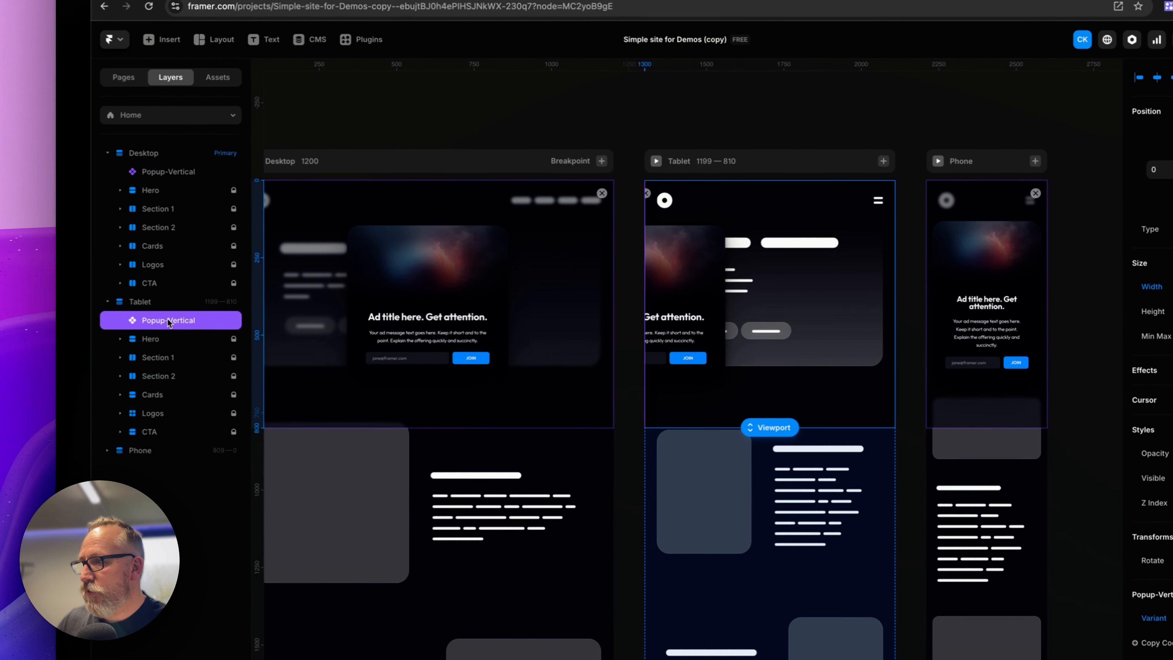
right_click(169, 322)
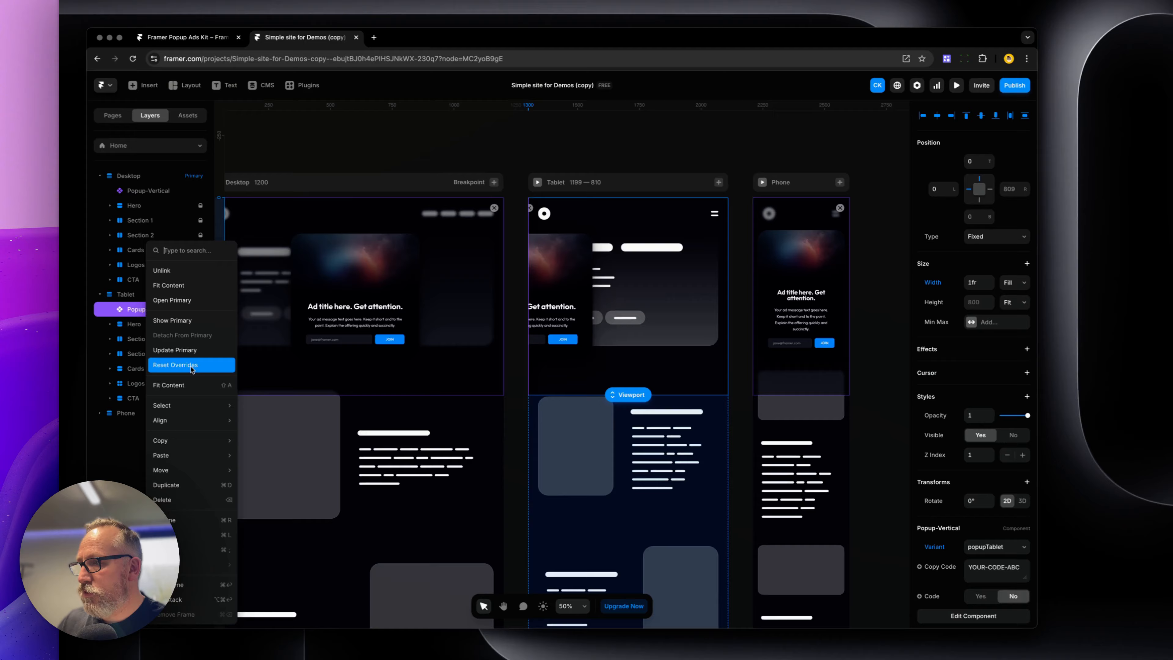
click(225, 392)
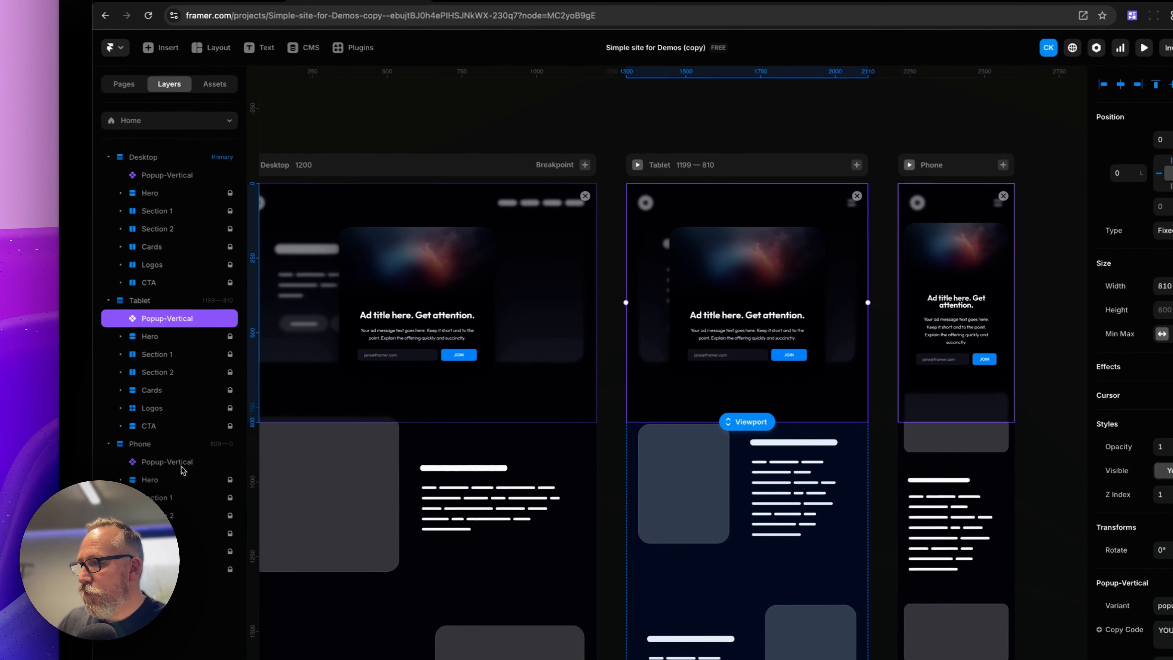
Reset the overrides on the Phone breakpoint's Popup-Vertical and set its variant to popupPhone
click(133, 401)
right_click(133, 401)
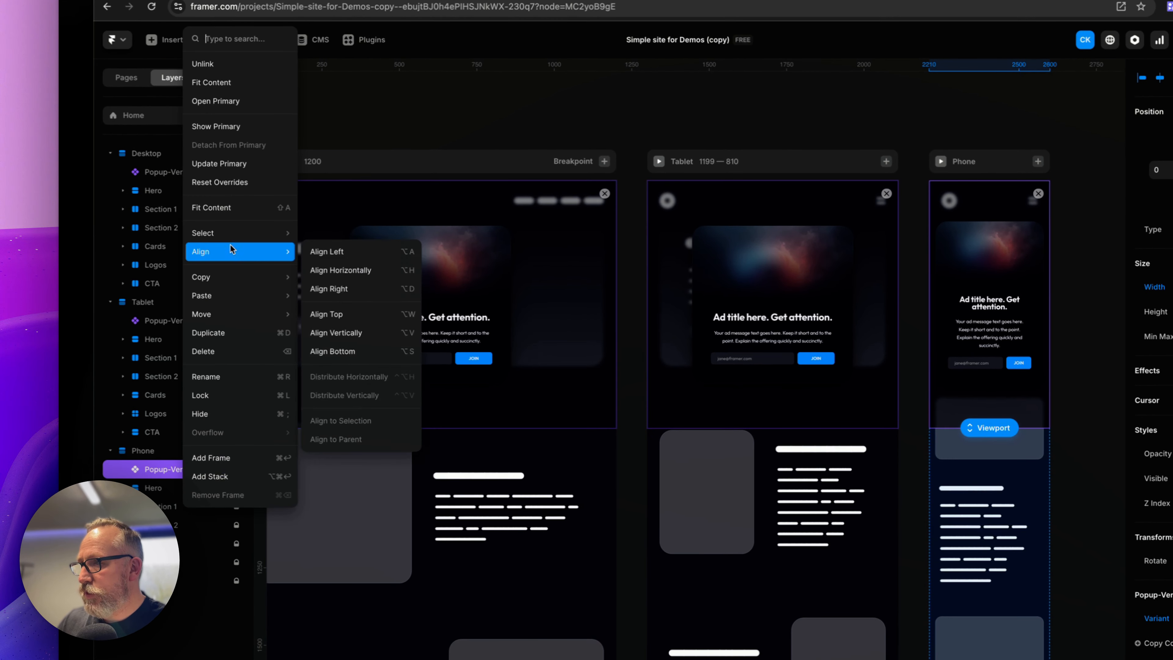
click(219, 182)
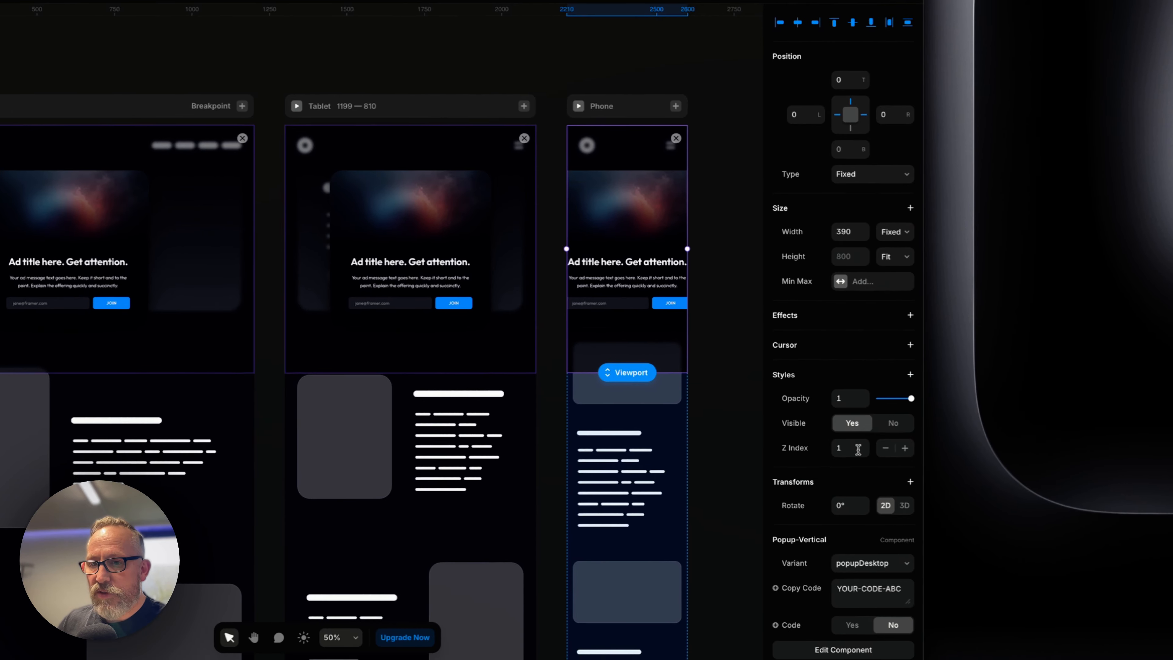
click(951, 636)
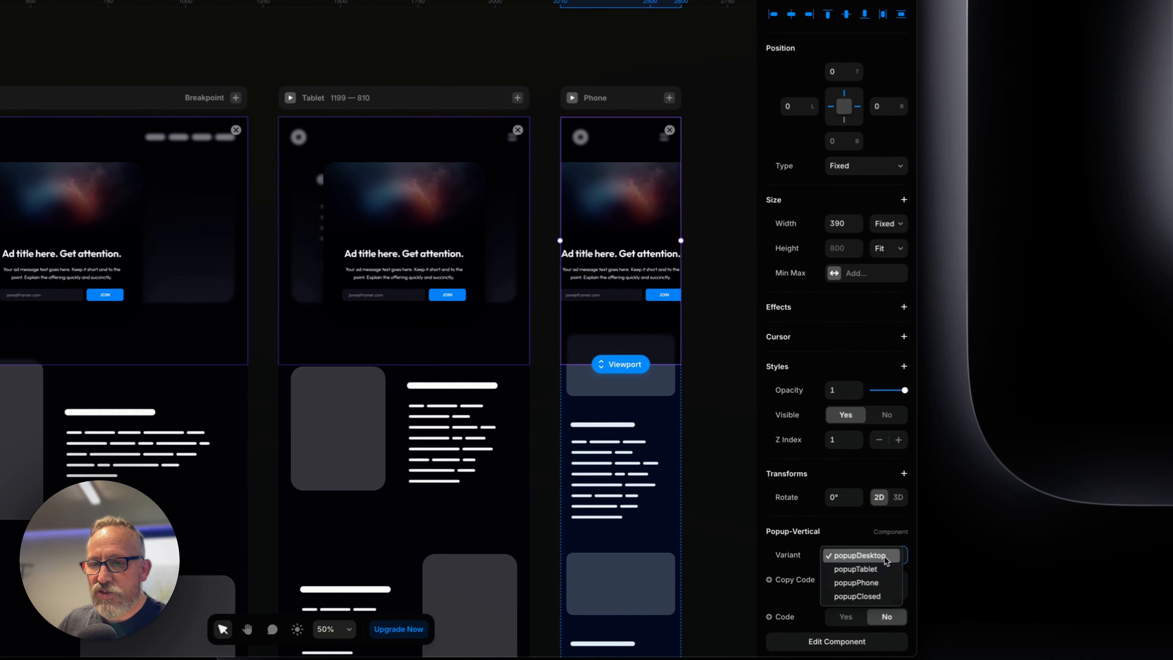
click(884, 585)
Set the Tablet breakpoint's Popup-Vertical variant to popupTablet
click(443, 259)
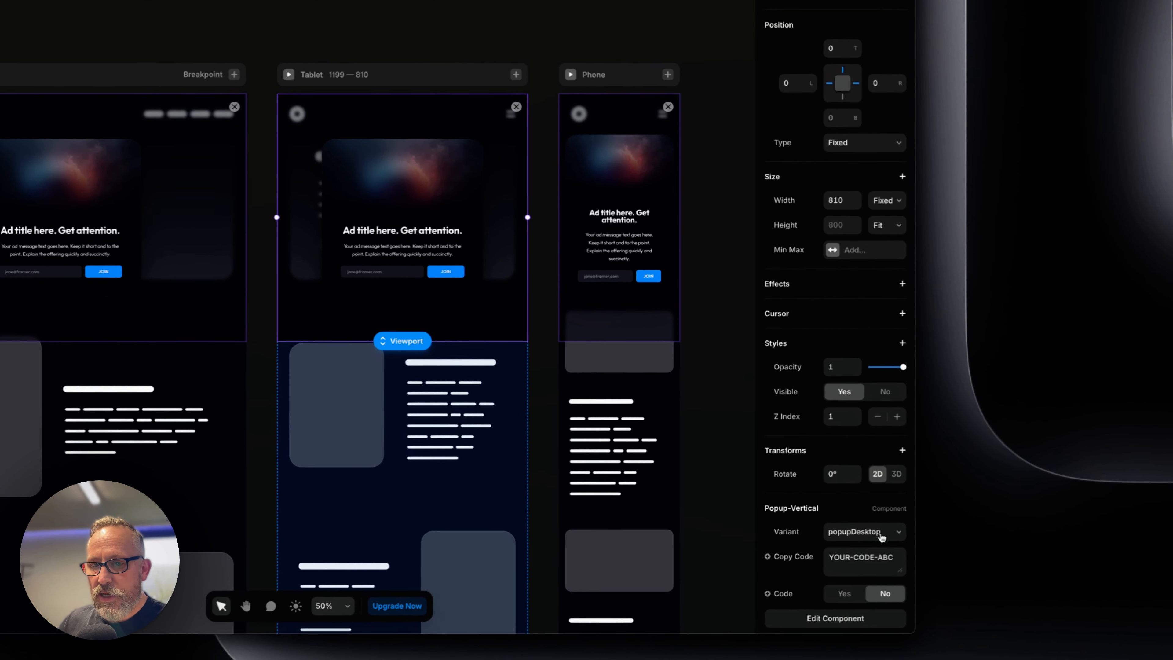
click(882, 537)
click(860, 547)
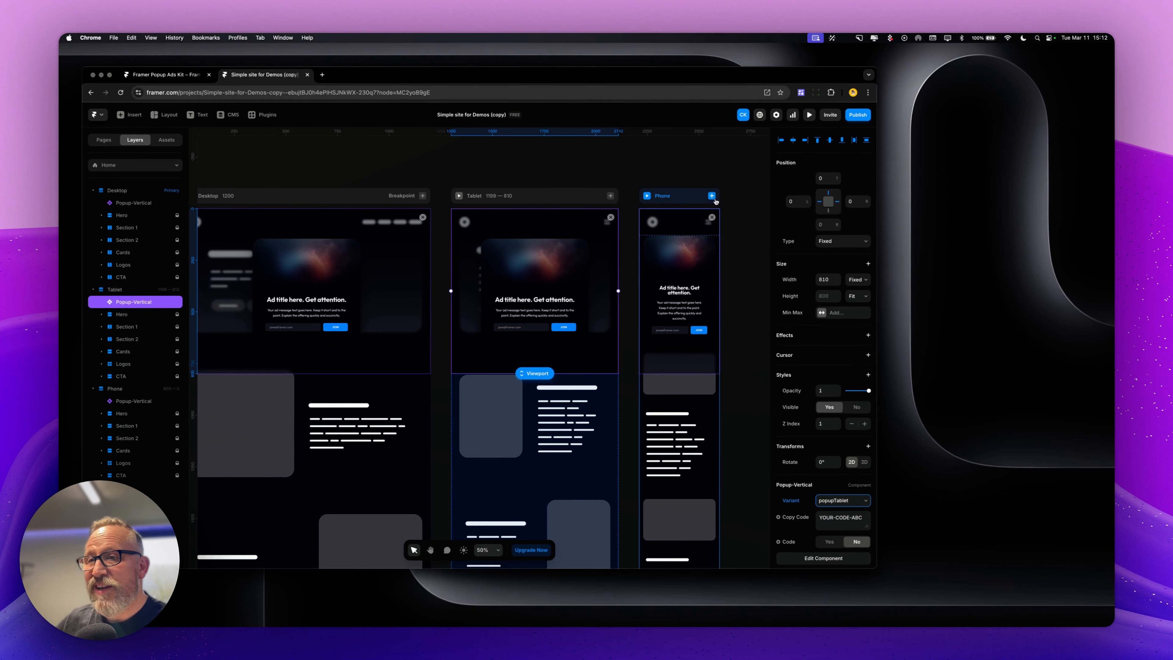
Switch the Desktop popup's variant to popupClosed to preview the closed state
click(750, 197)
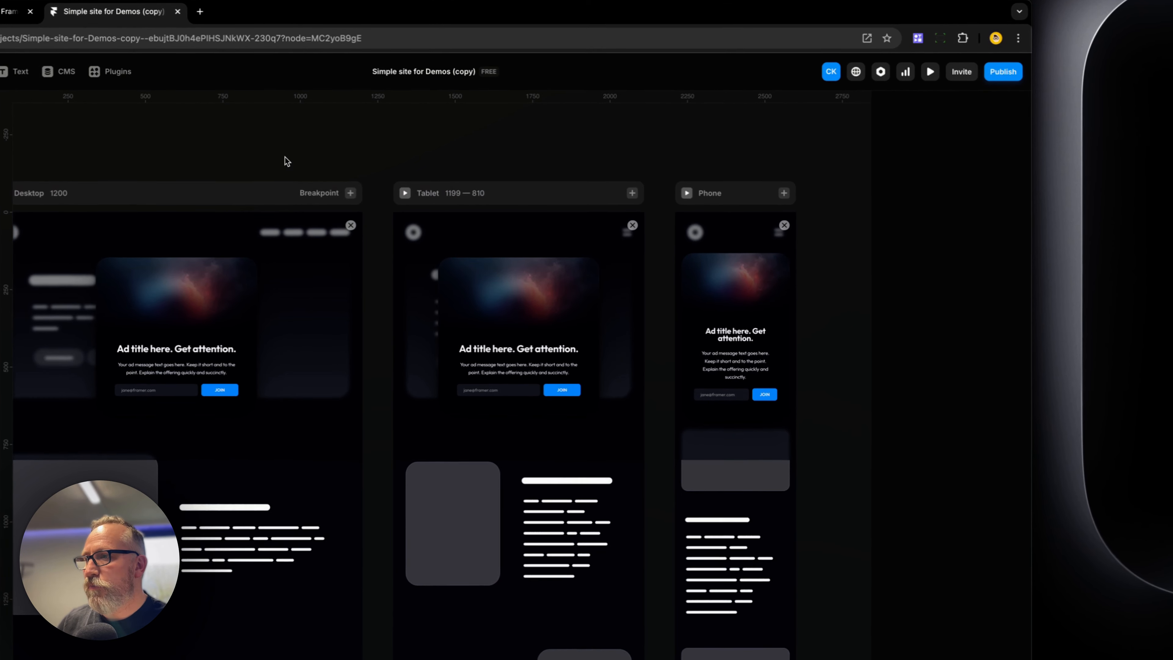
drag(202, 153, 390, 135)
click(485, 300)
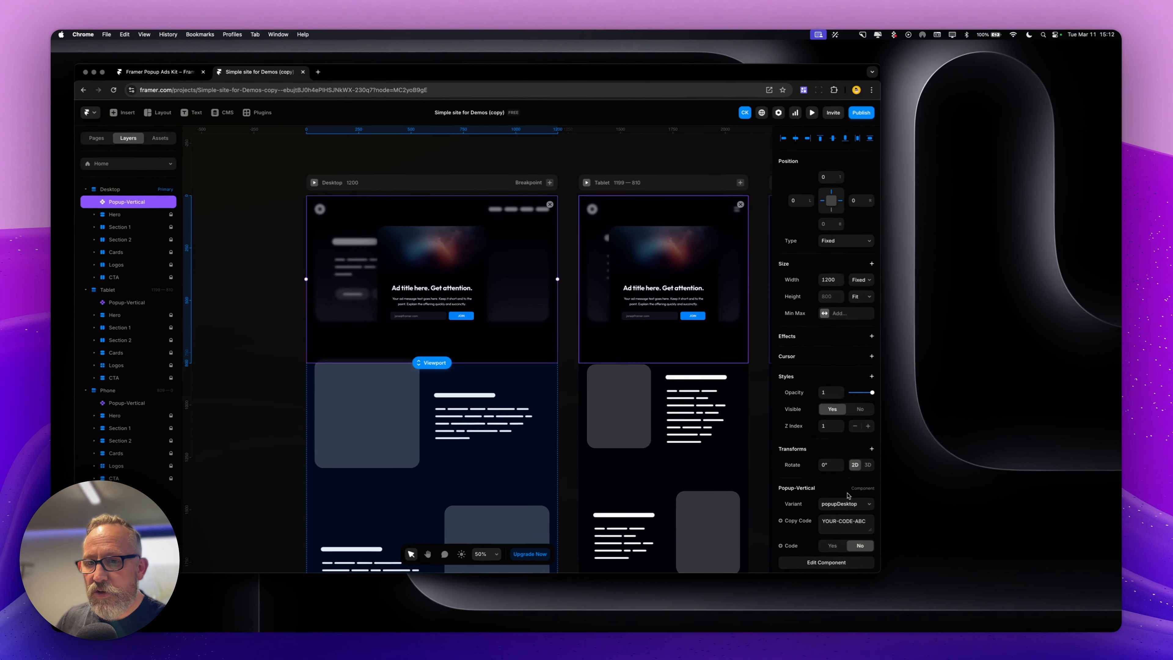
click(851, 503)
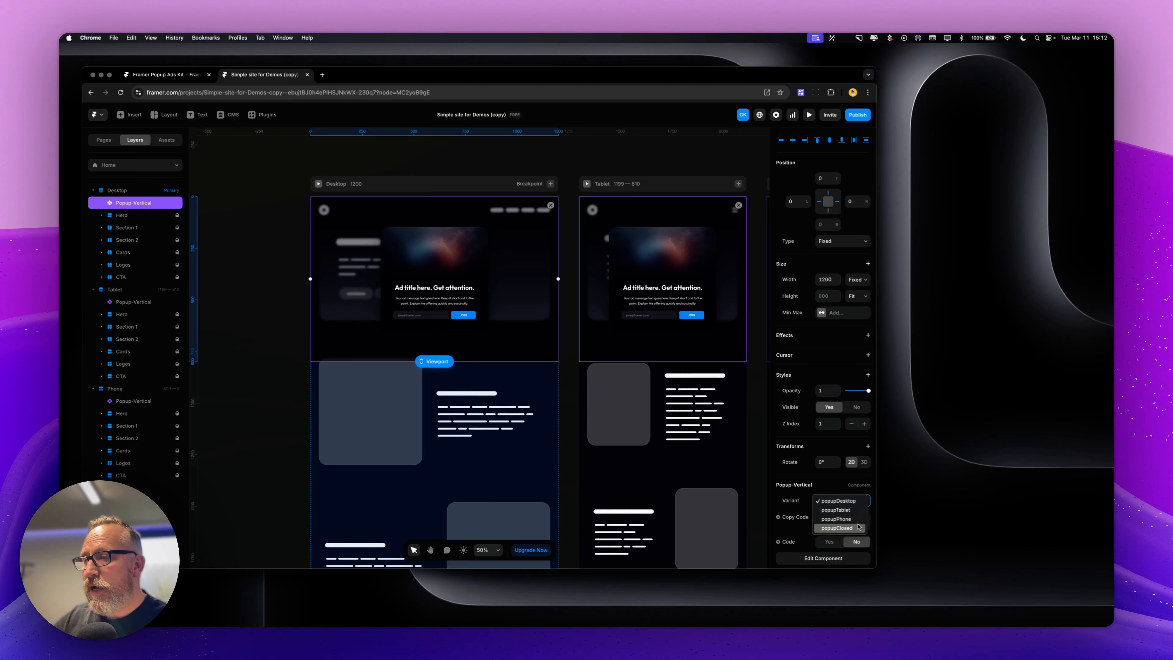
click(837, 527)
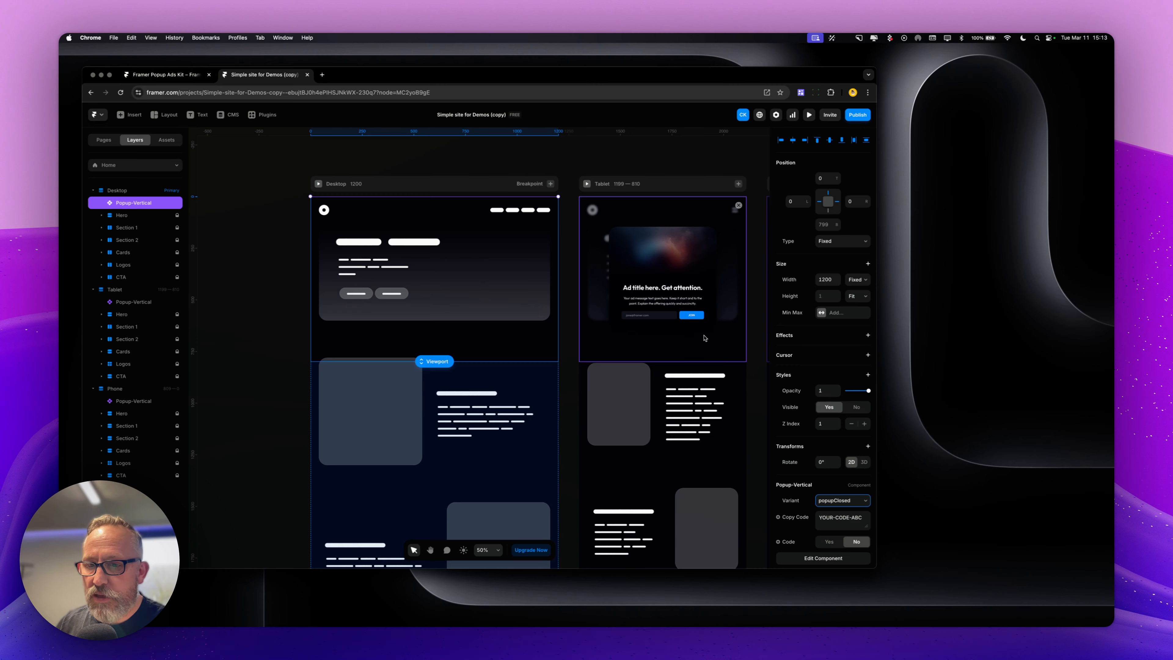
click(705, 338)
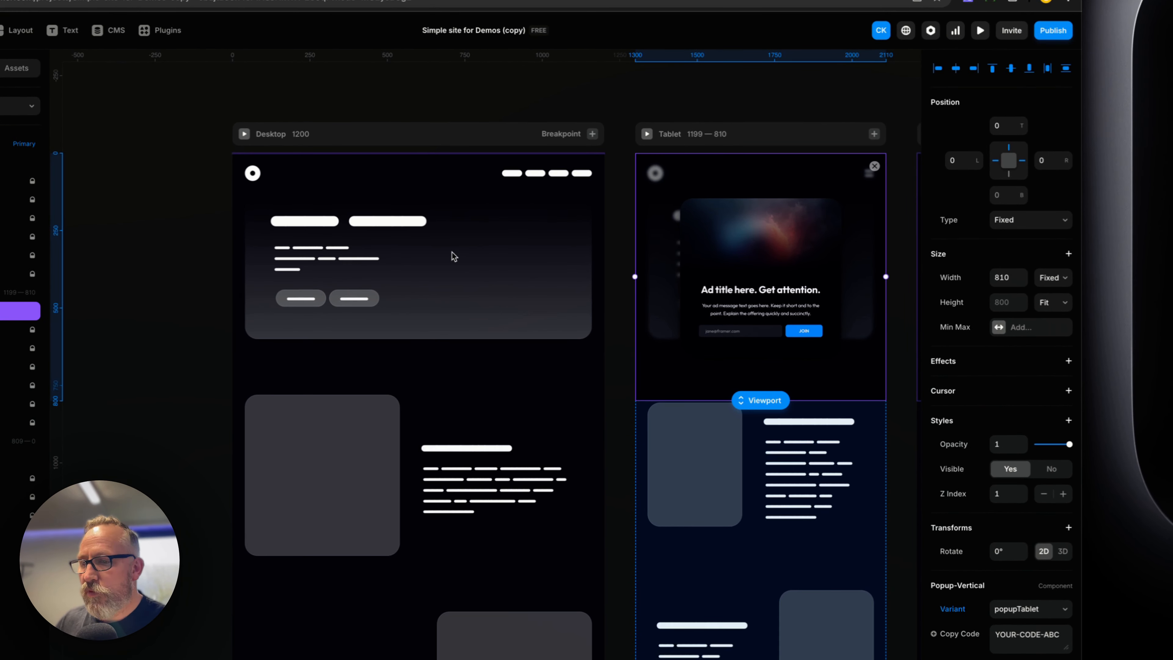
click(425, 257)
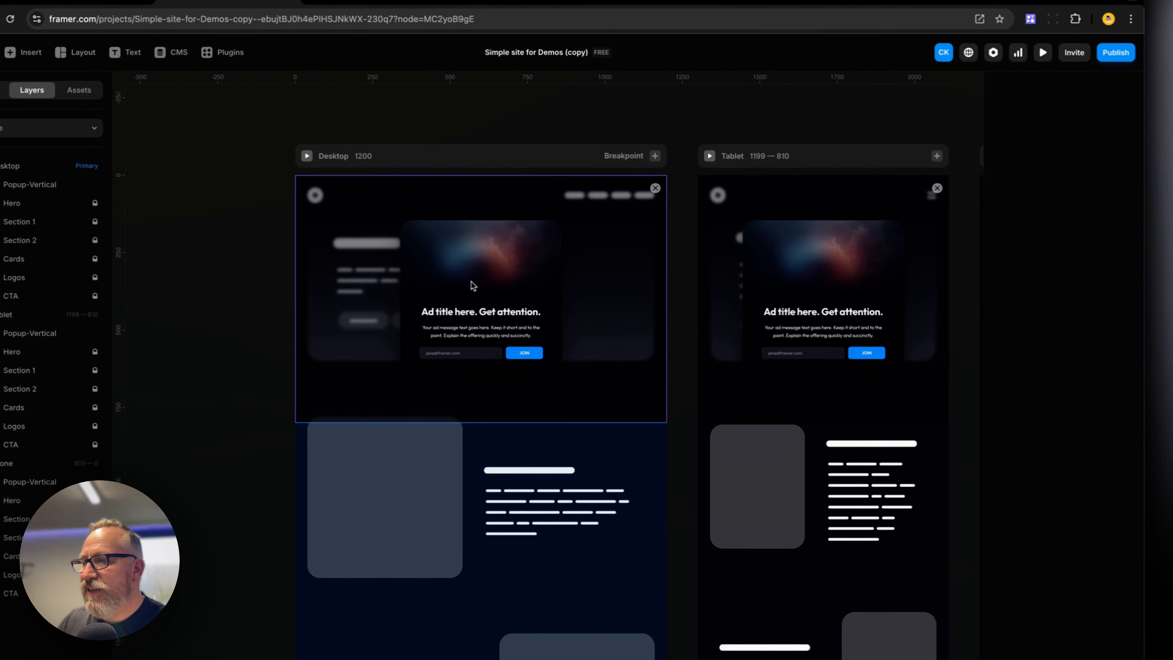
Unlink the Desktop Popup-Vertical from the kit using Unlink & Replace All, then return to the Home page
double_click(615, 385)
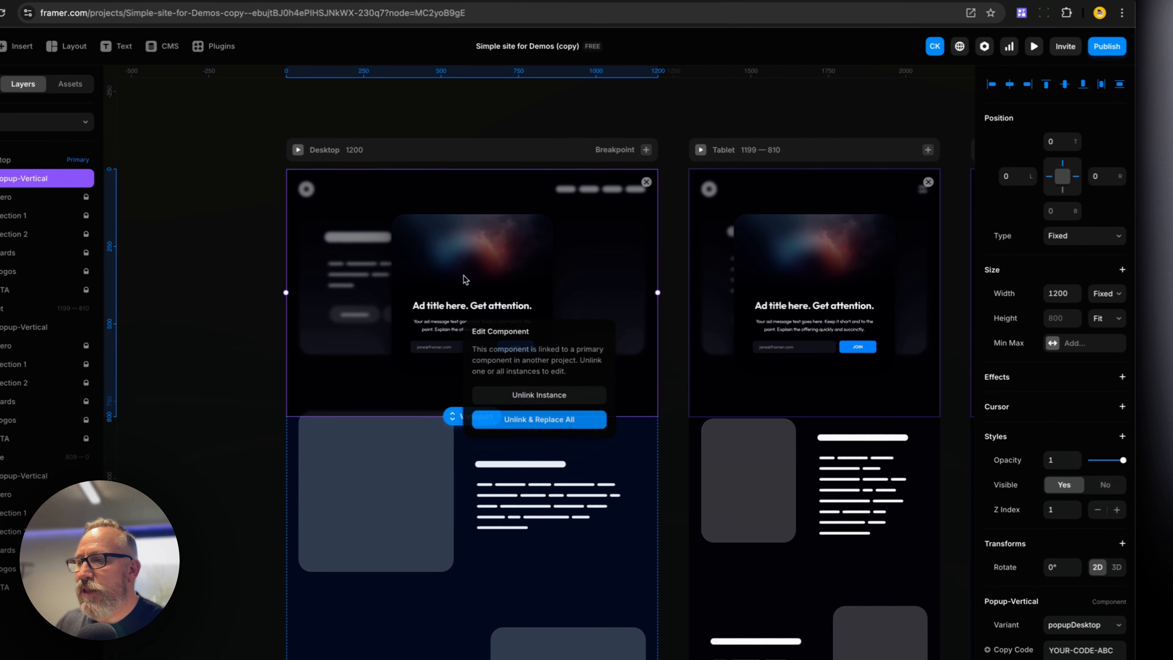
click(551, 419)
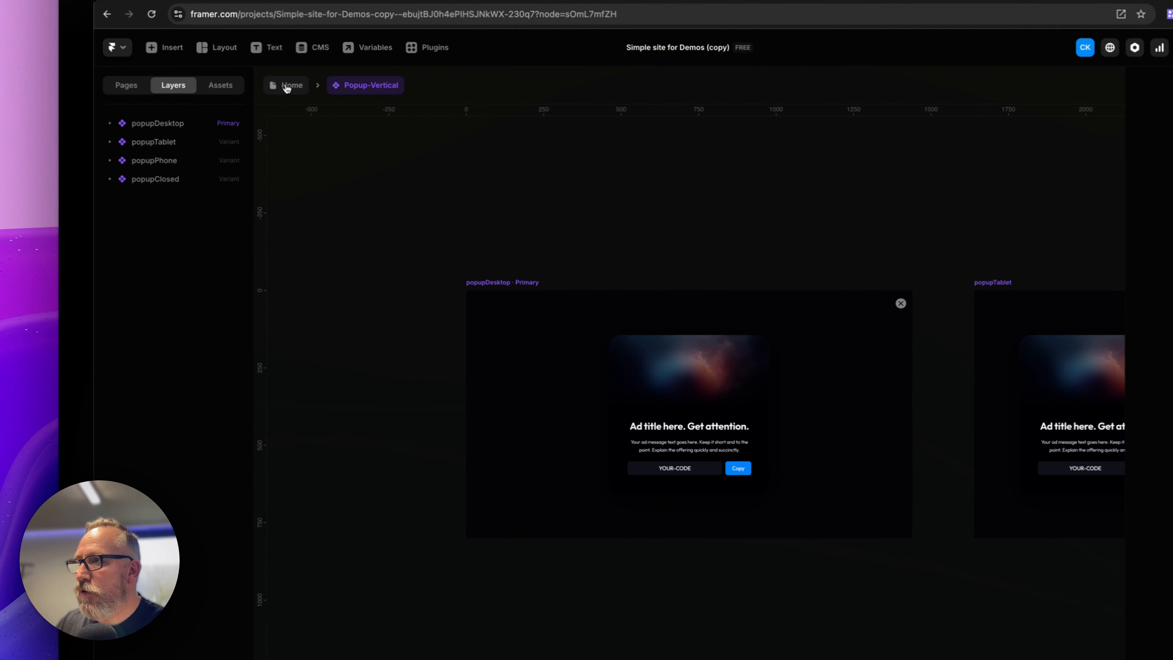
click(287, 86)
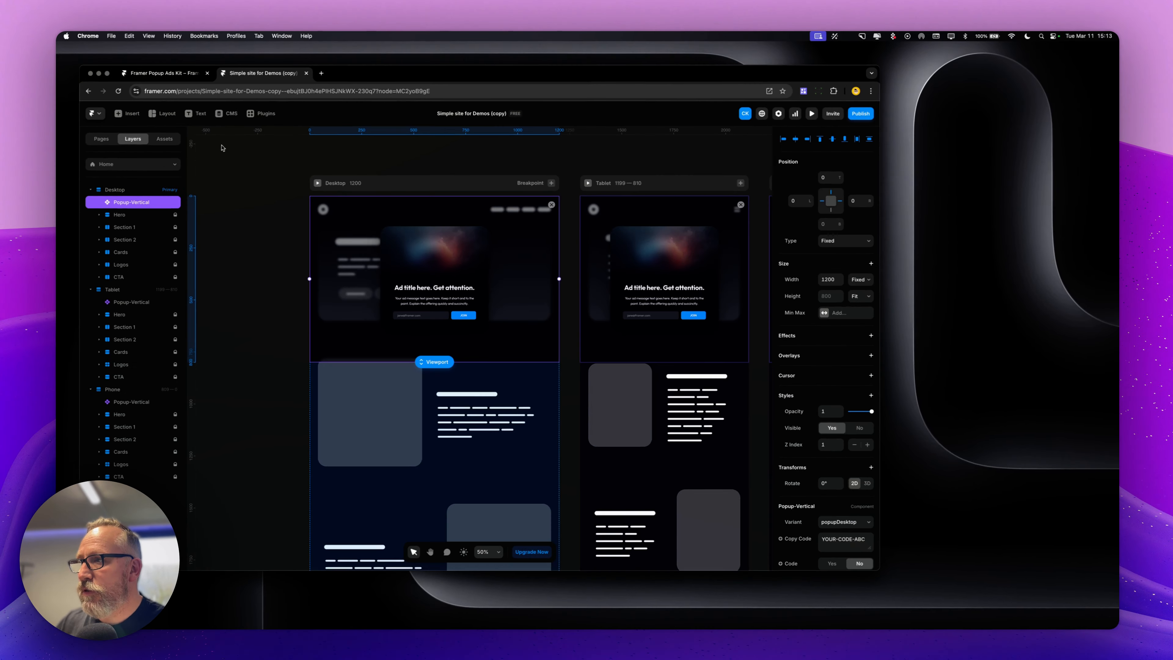
click(256, 265)
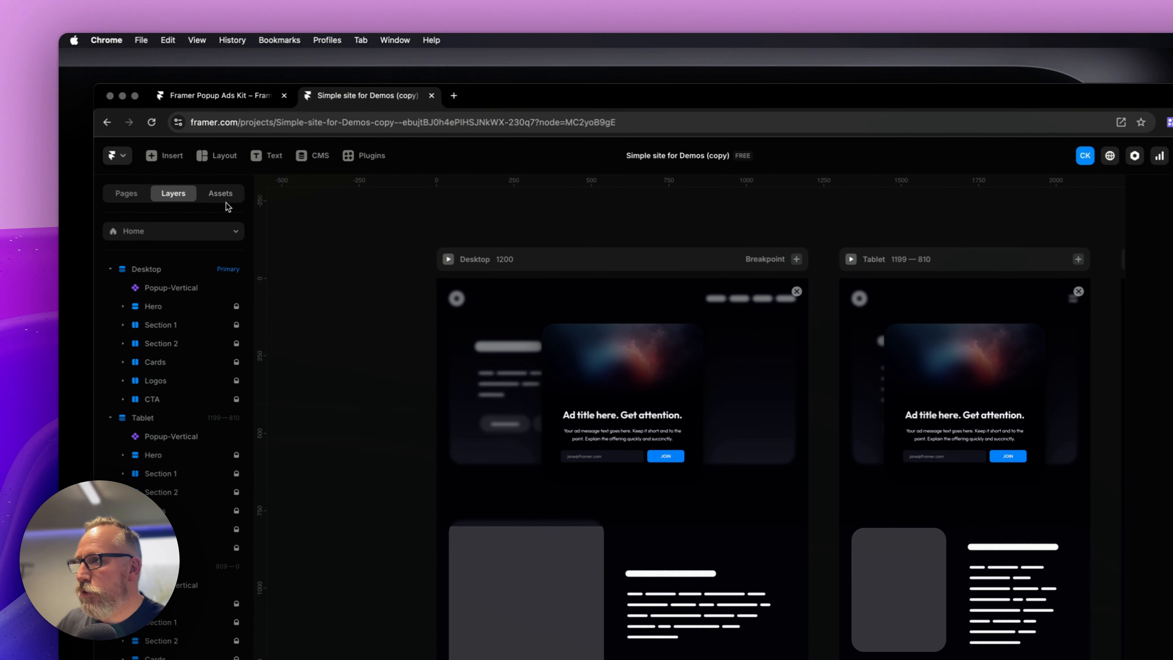
Switch to the Popup Ads Kit project and open its preview to browse the starter page
click(218, 95)
click(318, 284)
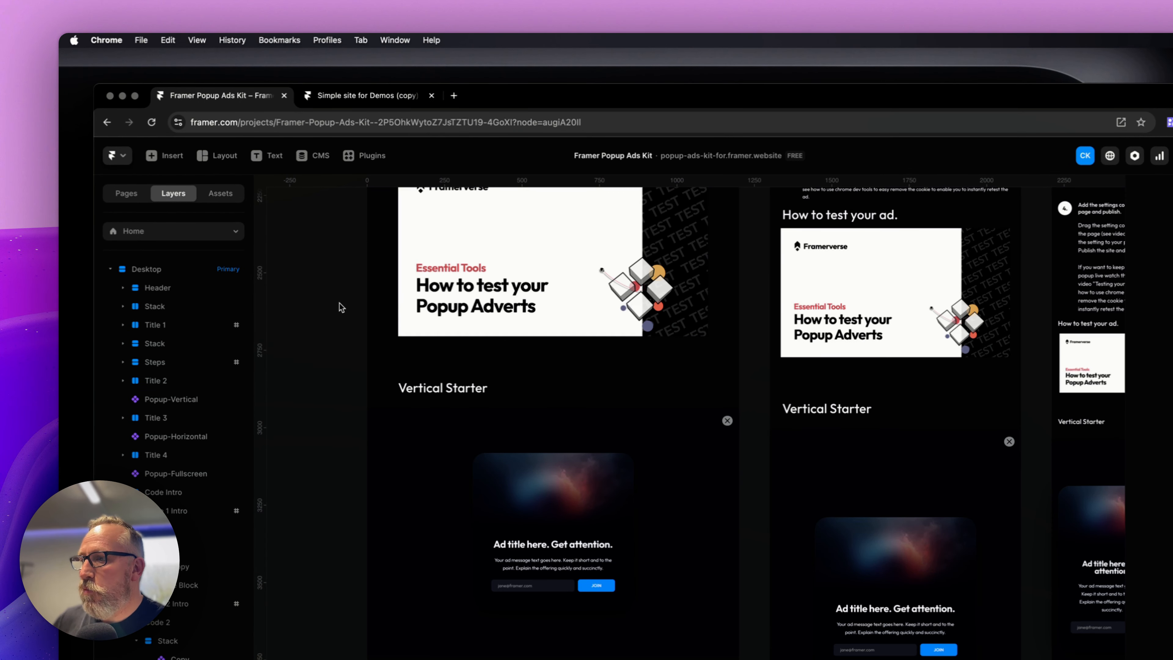
scroll(340, 305, up, 5)
scroll(345, 308, up, 8)
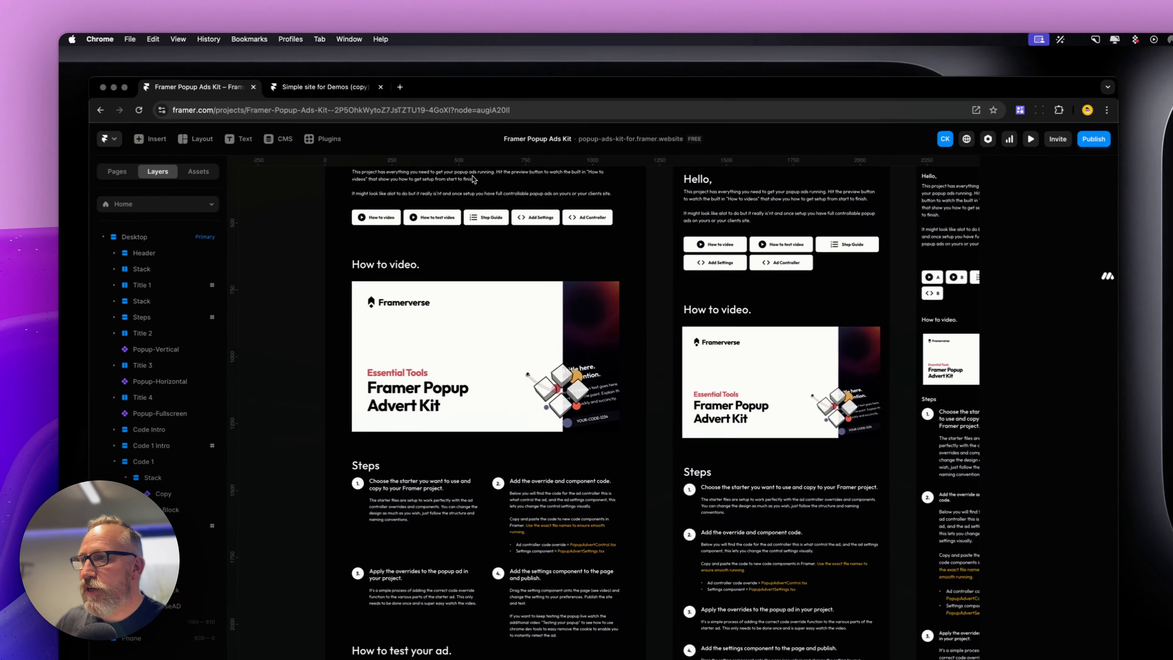
scroll(474, 179, up, 4)
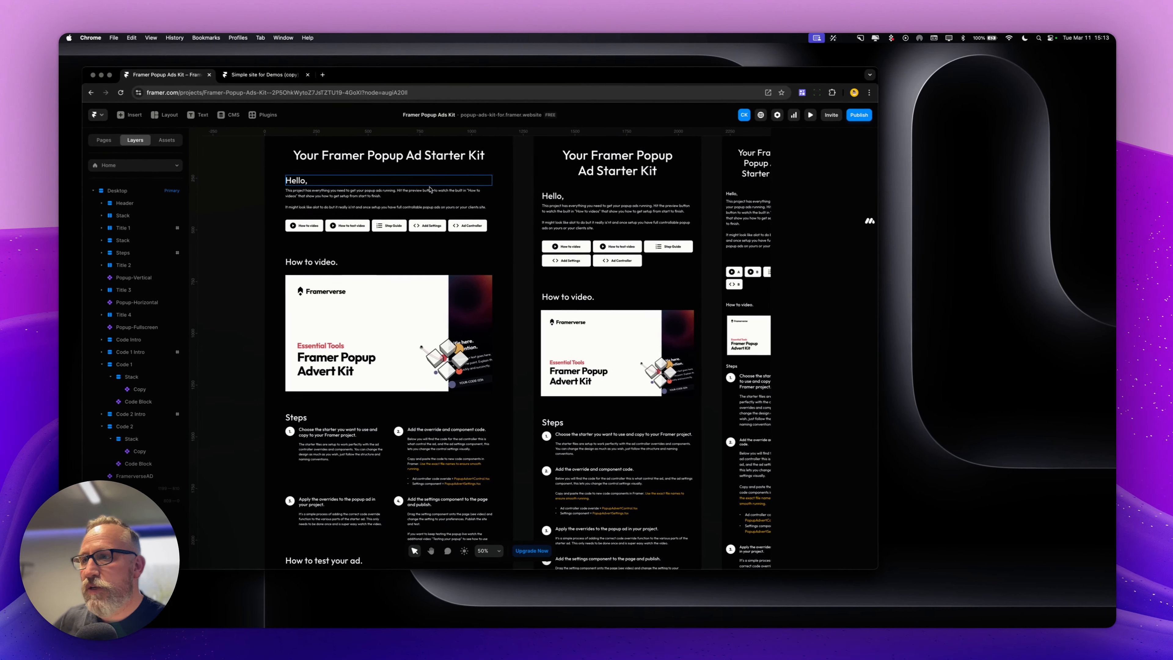
click(812, 115)
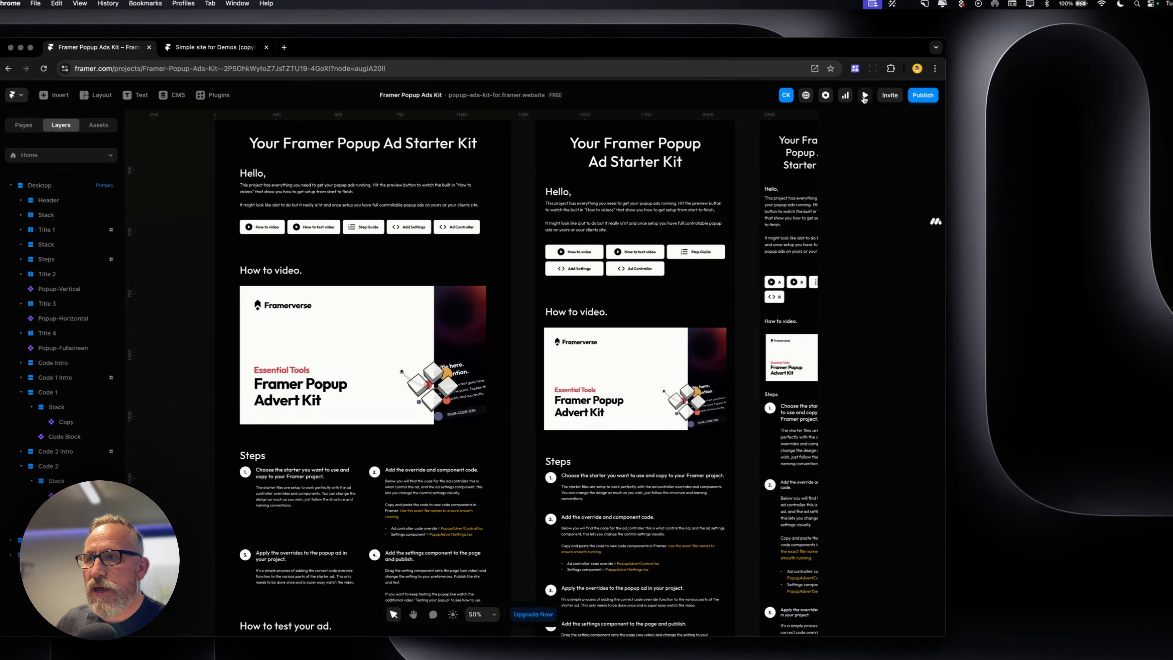
scroll(406, 272, down, 5)
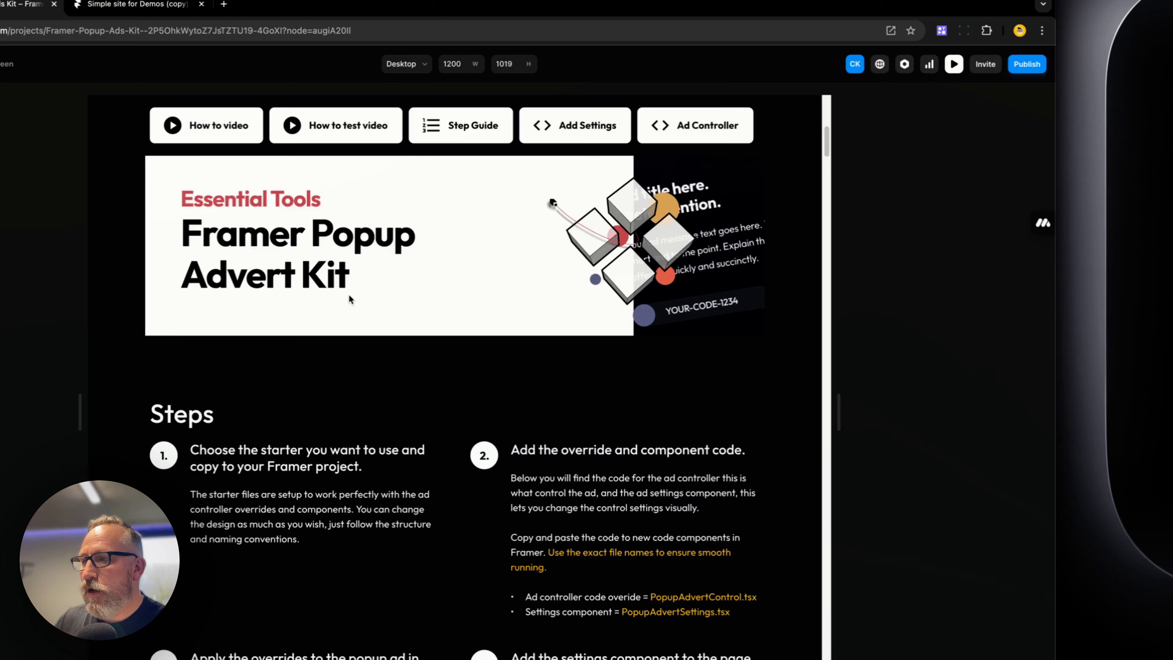
scroll(351, 299, down, 5)
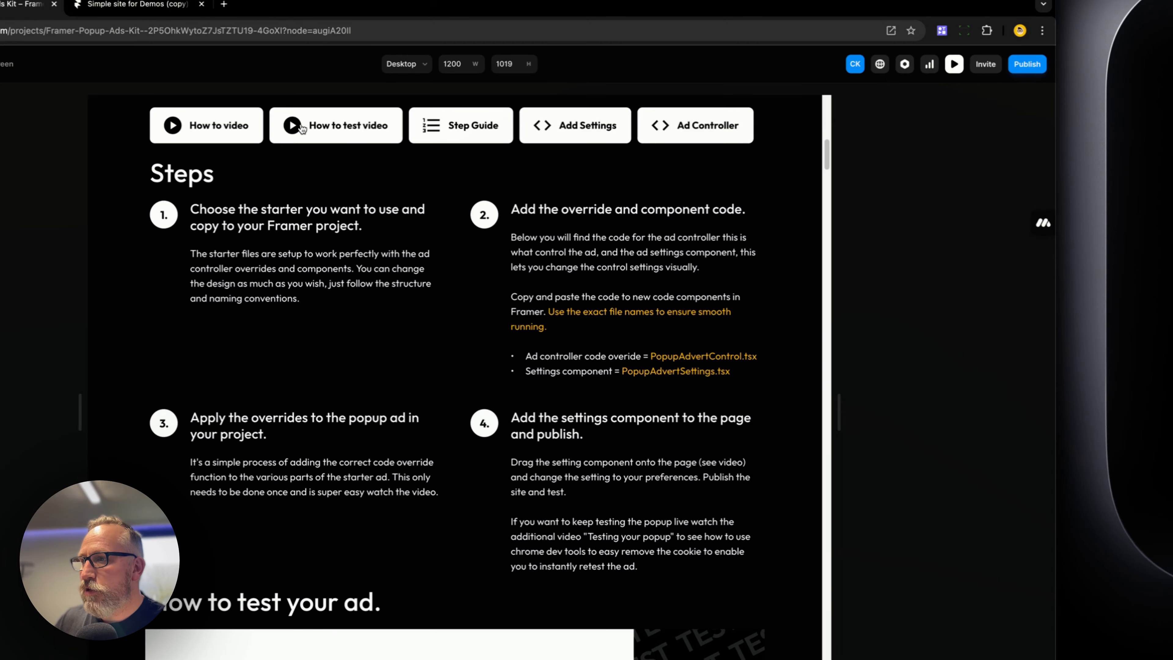
Open the kit's Add Settings section and copy the PopupAdvertSettings.tsx file name
click(310, 128)
click(492, 122)
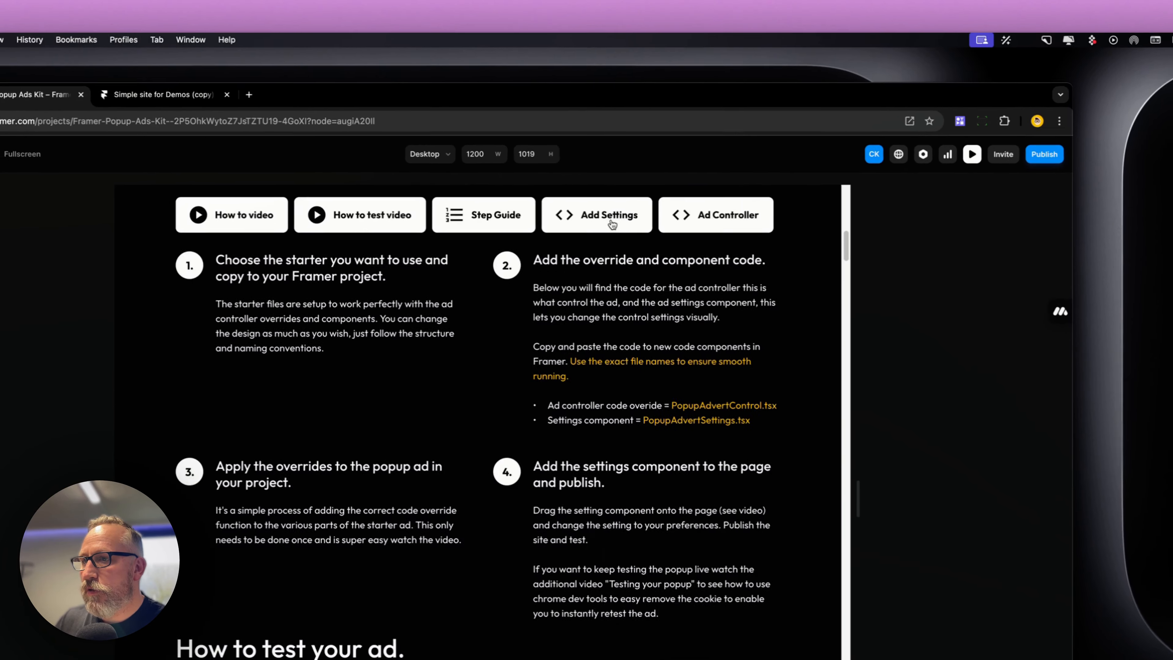
click(612, 224)
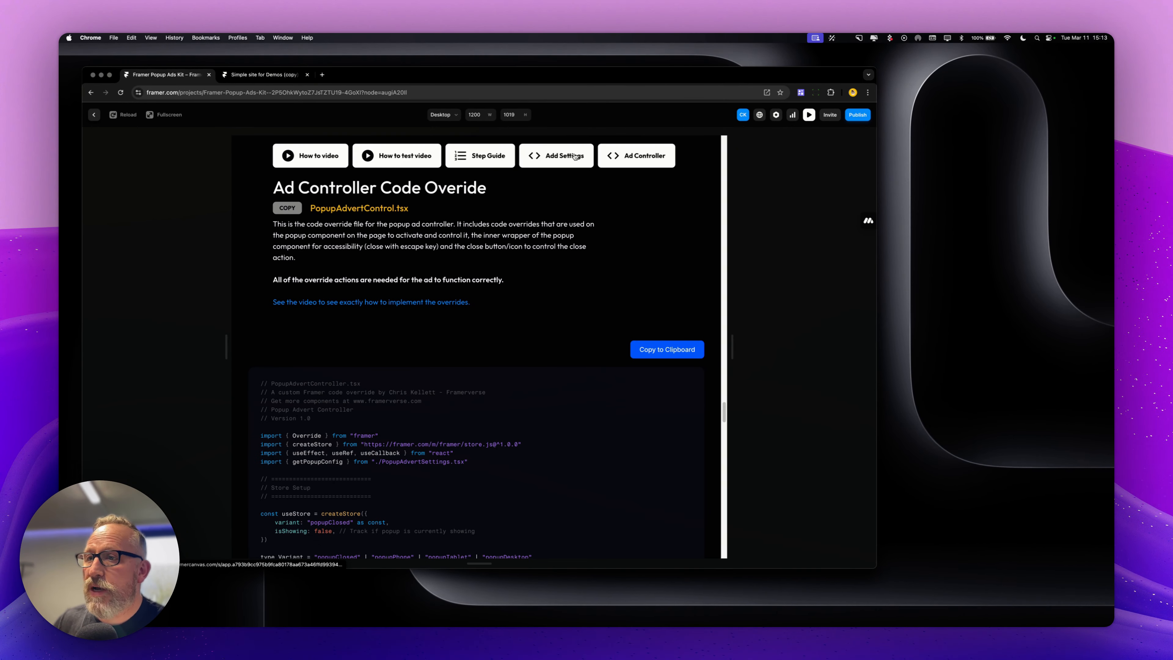
click(577, 156)
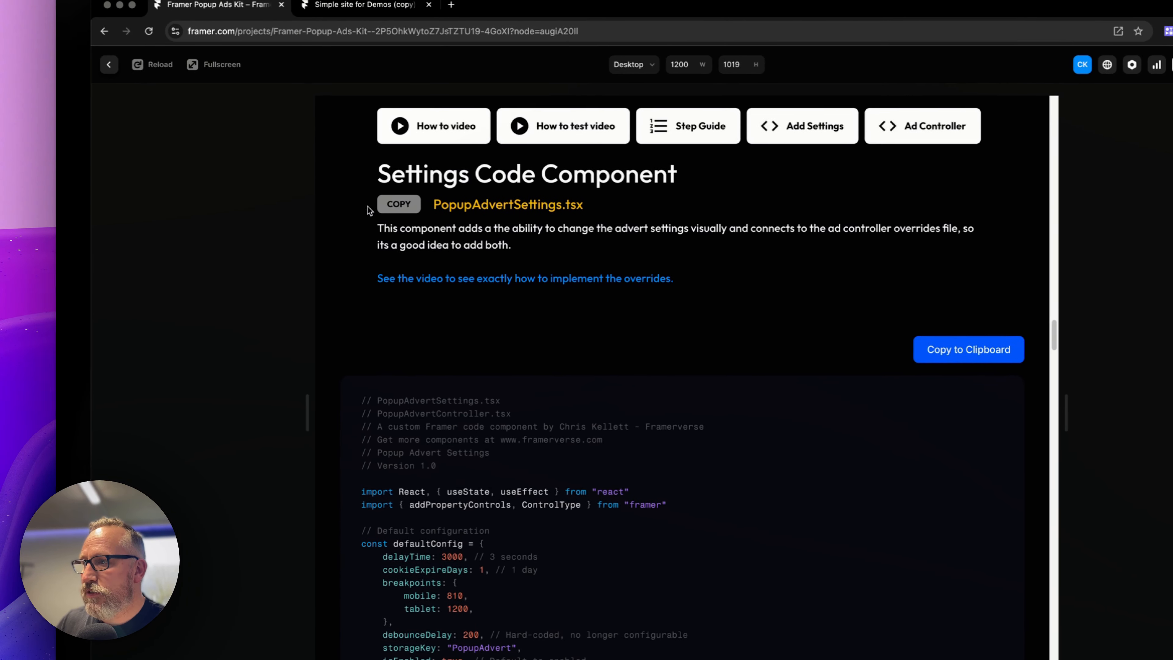
click(371, 202)
In the demo site, create a new code component file named PopupAdvertSettings.tsx
click(367, 14)
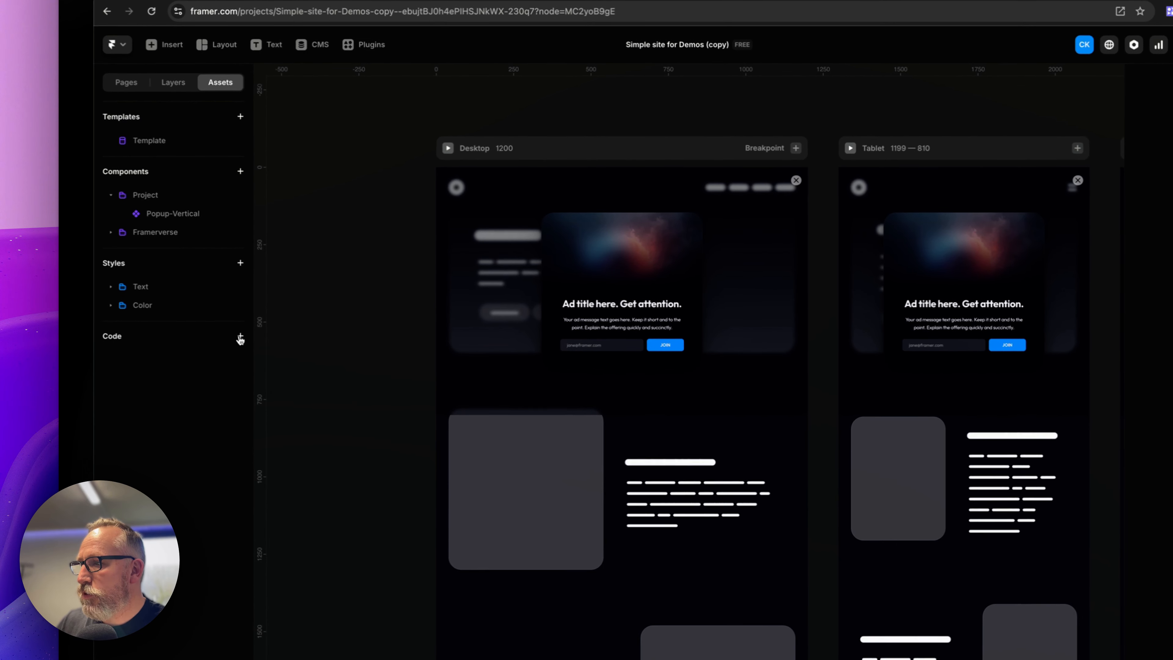
click(179, 309)
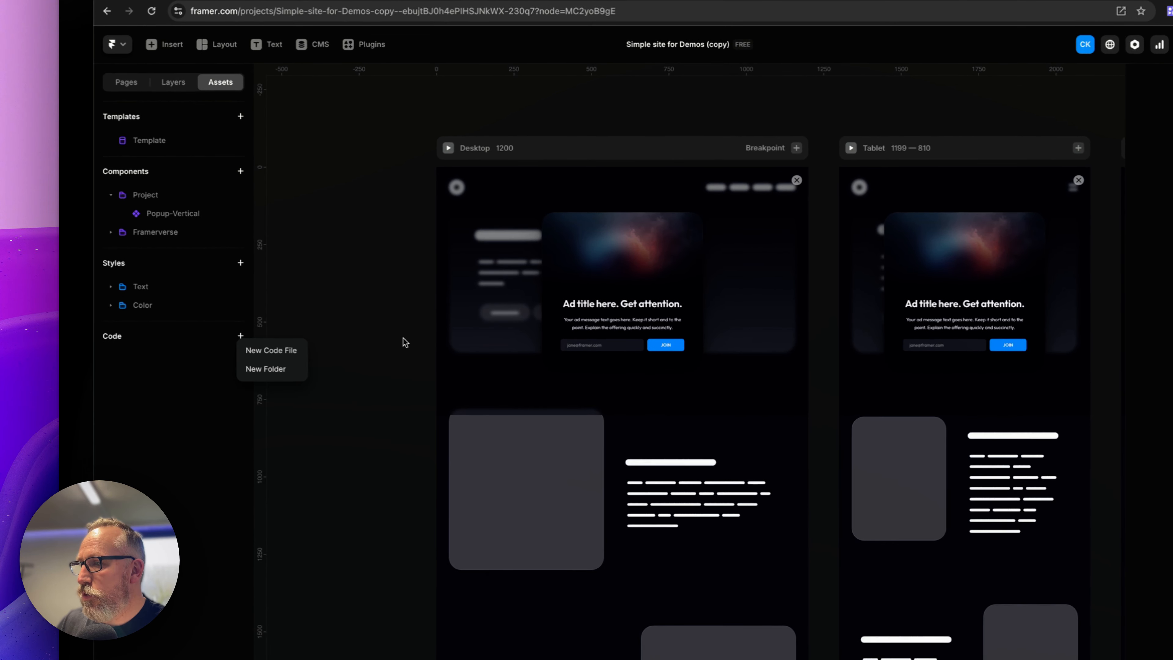
click(272, 351)
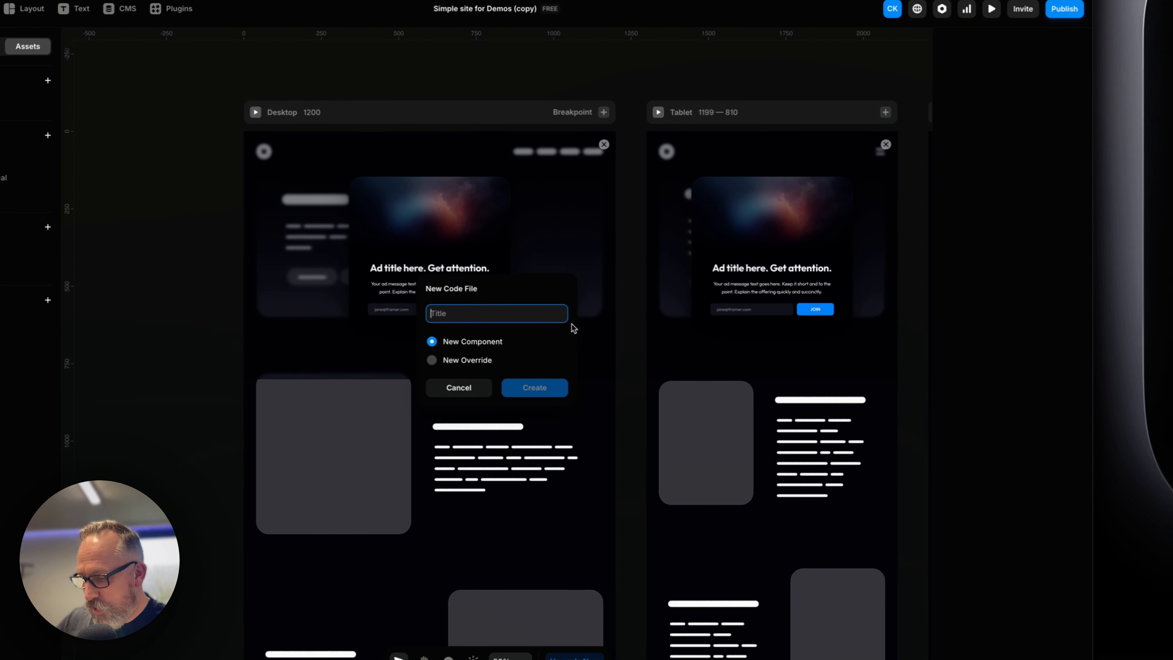
text(PopupAdvertSettings.tsx)
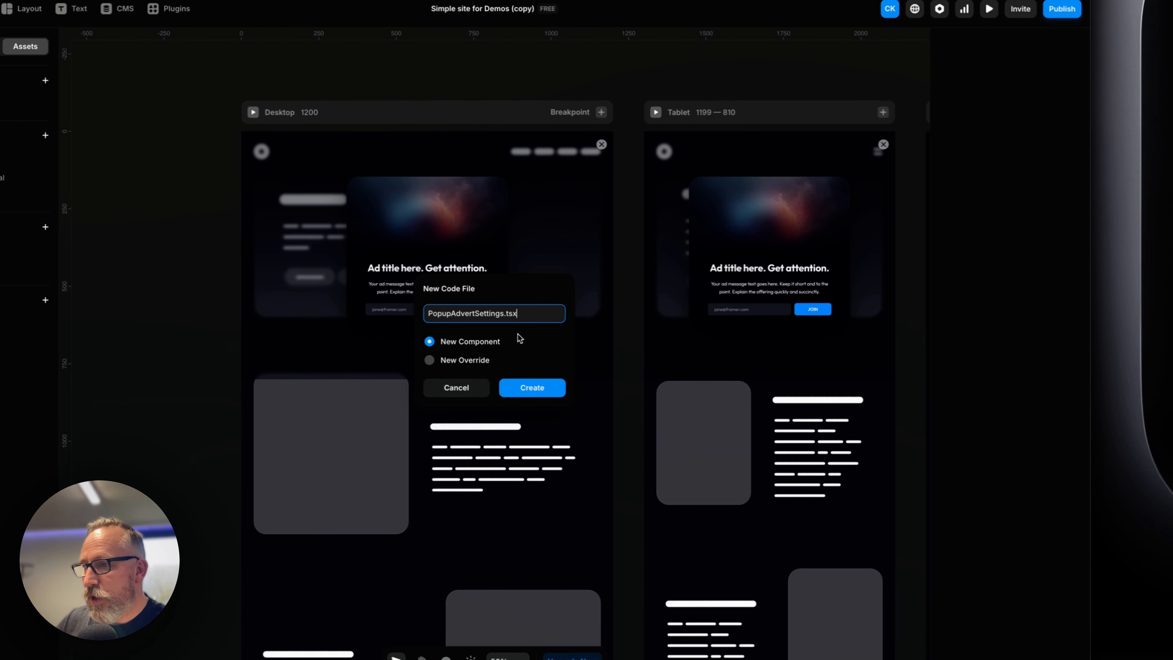
click(532, 395)
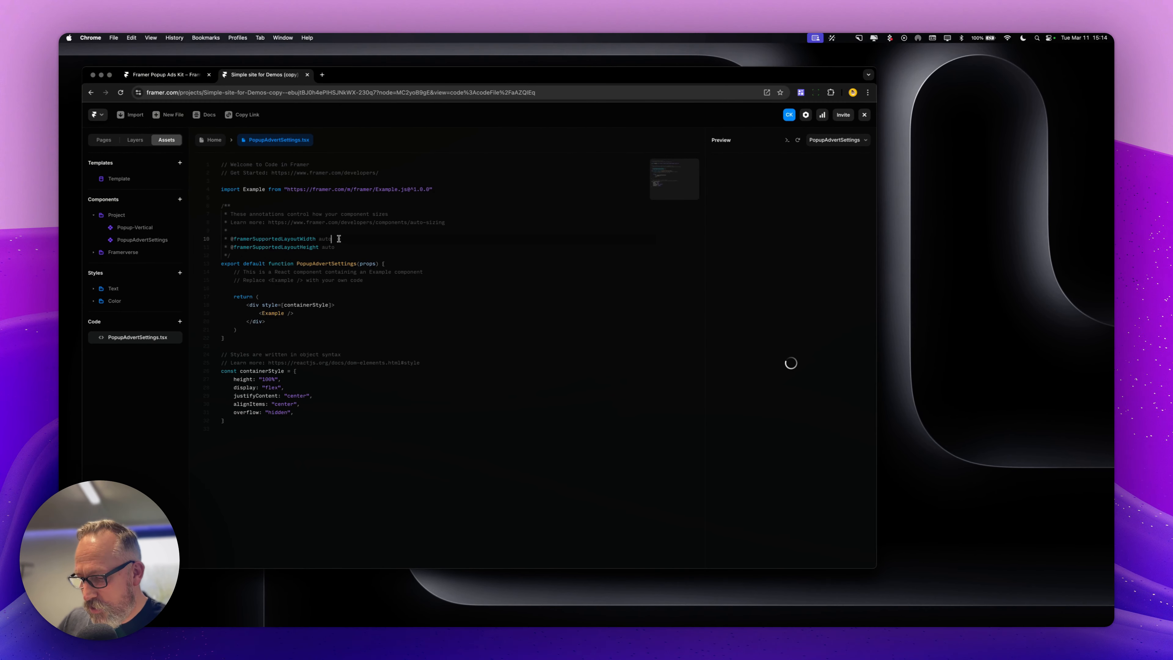
Replace the new file's default code with the kit's copied PopupAdvertSettings code
key(super+a)
key(BackSpace)
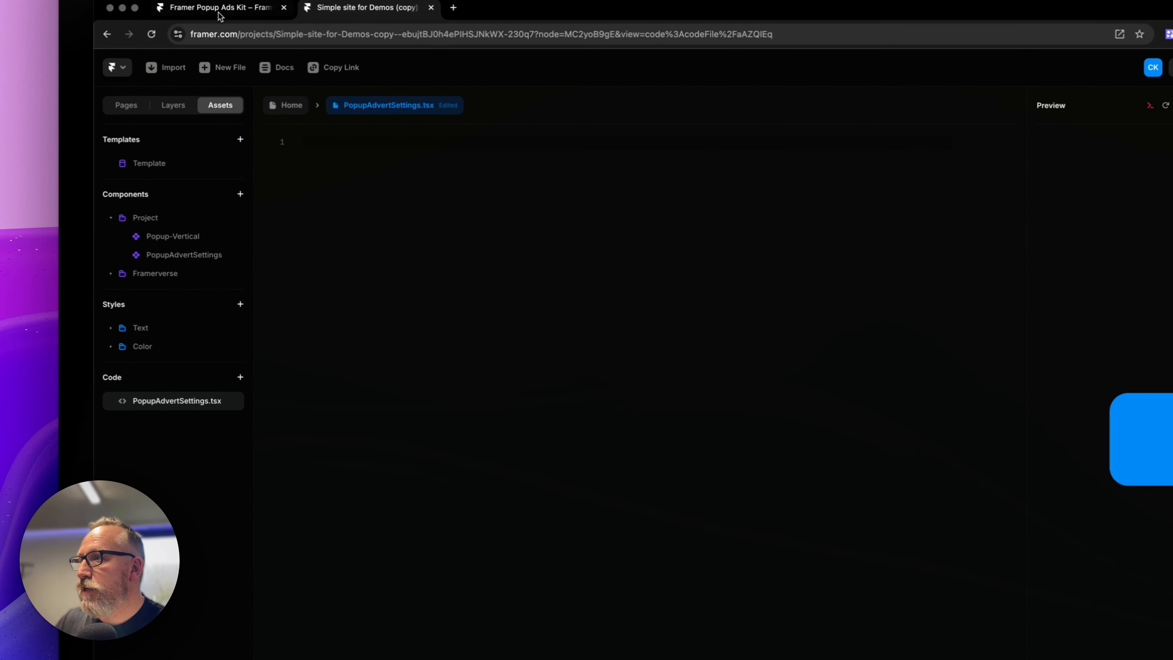
click(219, 9)
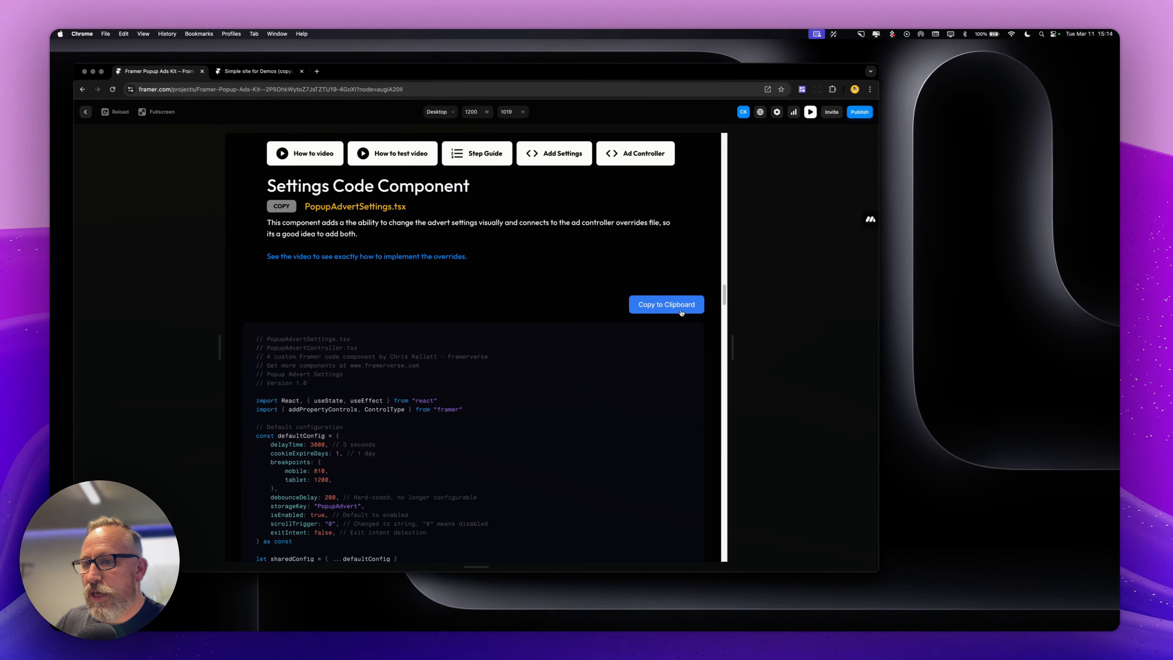
click(288, 79)
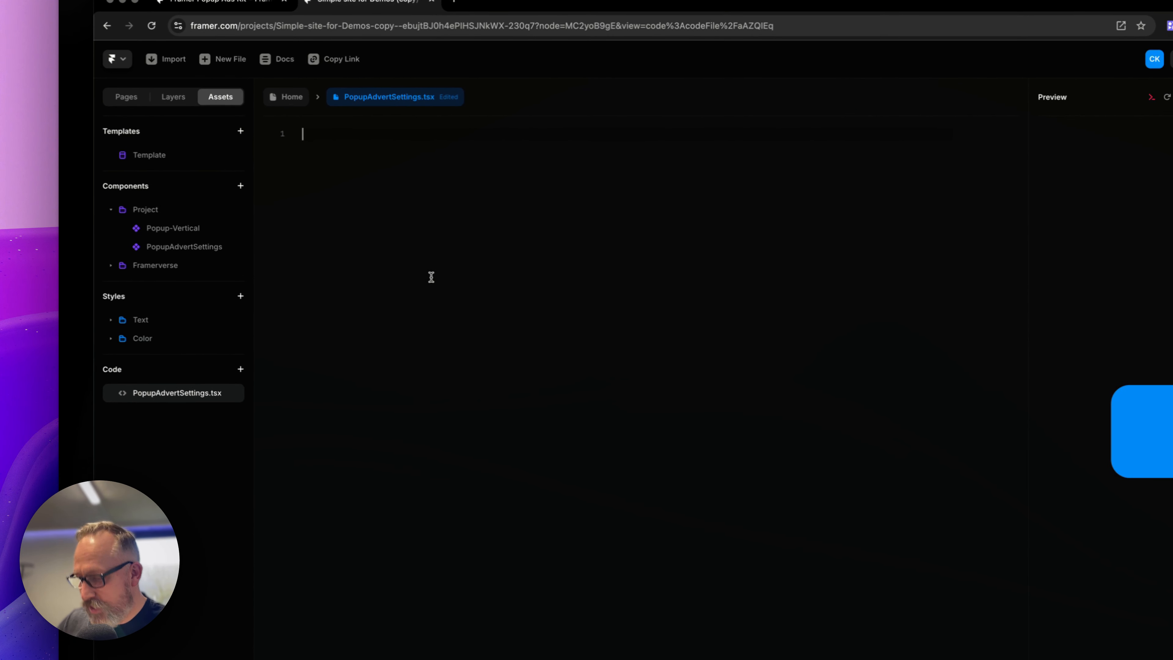
key(super+v)
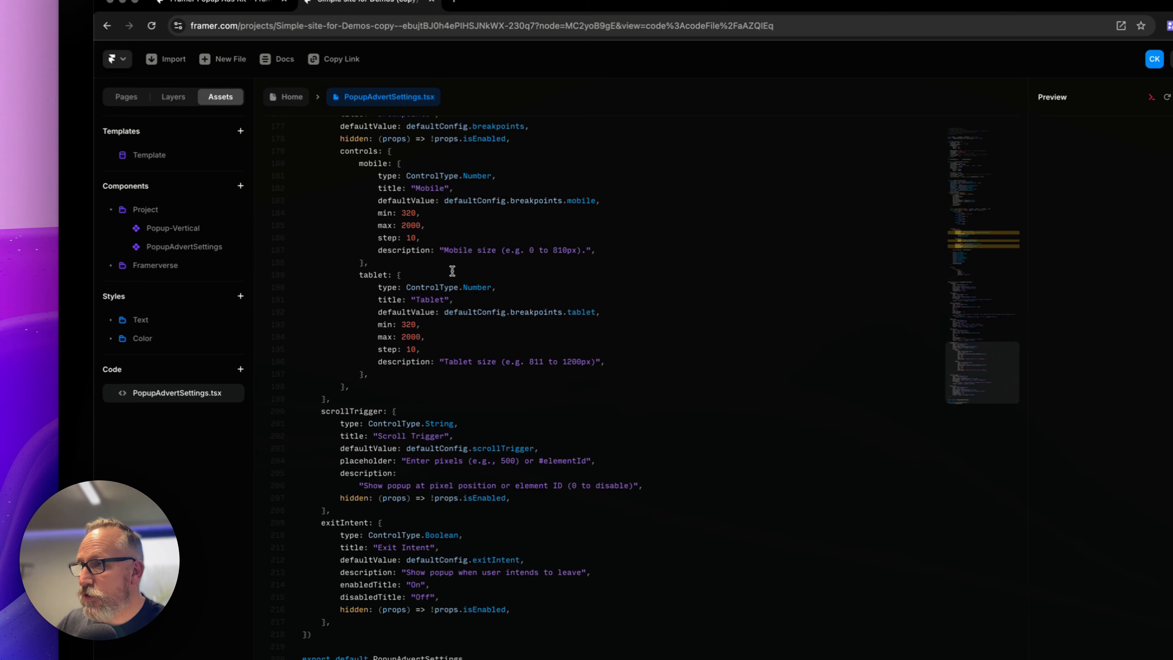
Open the kit's Ad Controller section and create a new override code file named PopupAdvertControl.tsx
click(289, 97)
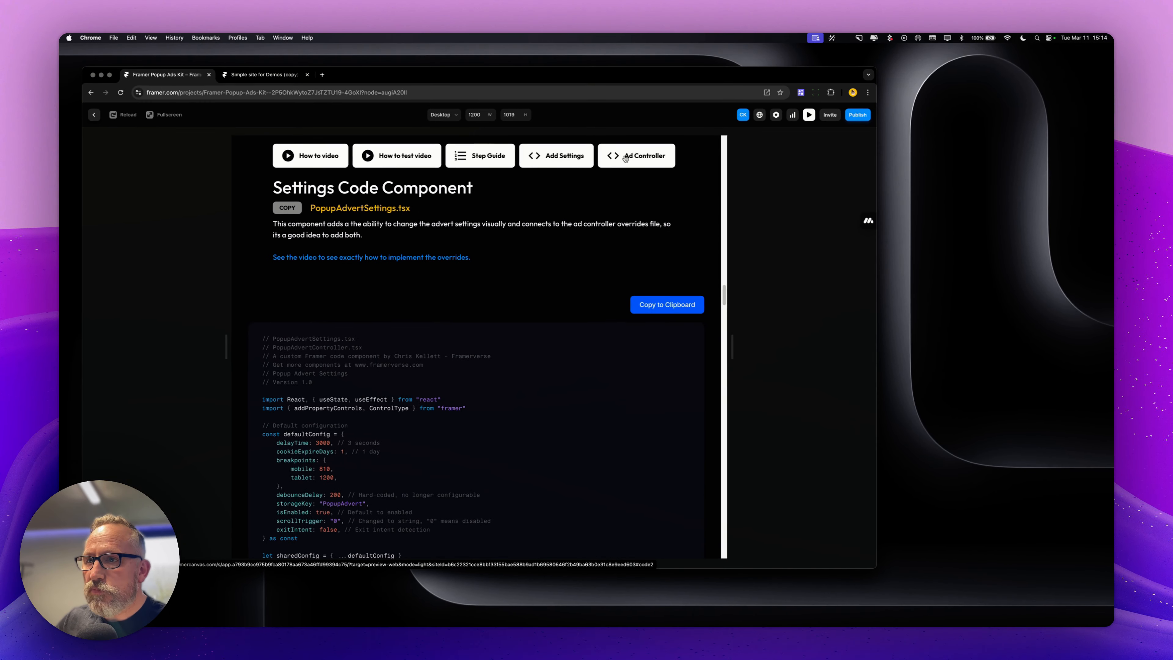
click(626, 158)
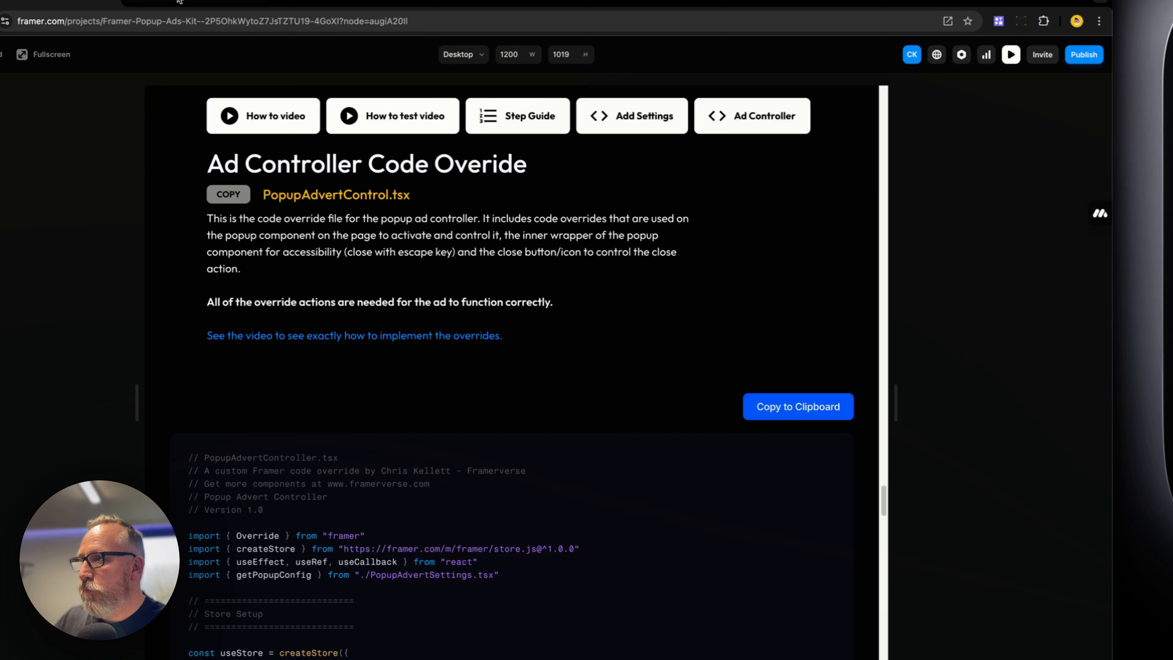
click(179, 1)
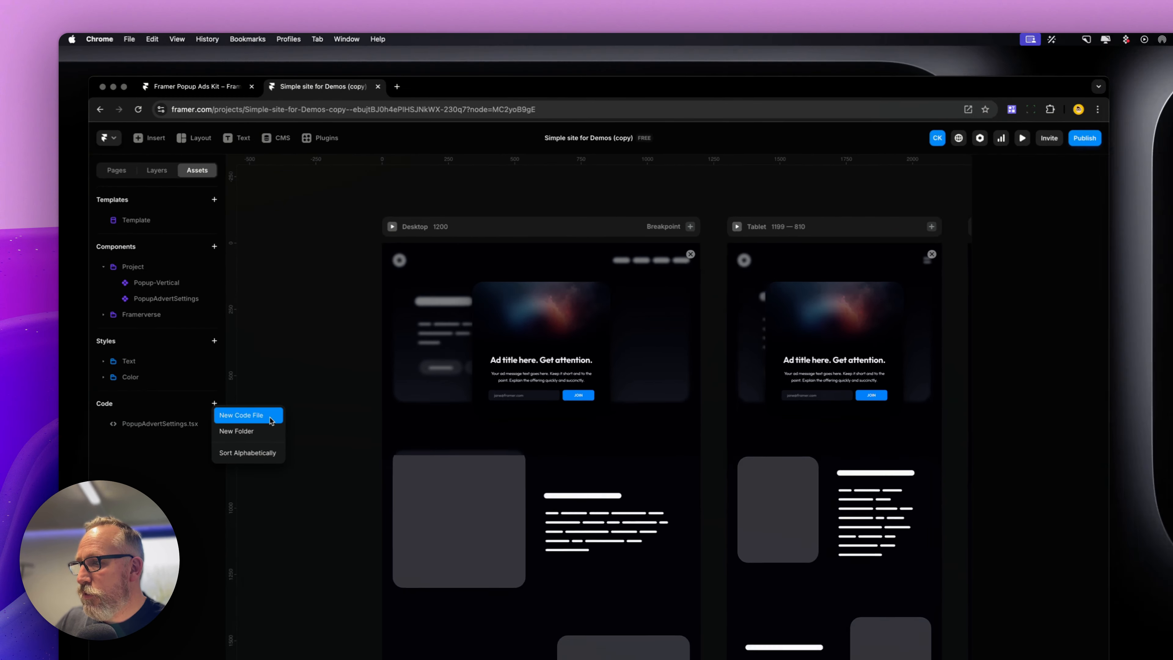
click(272, 479)
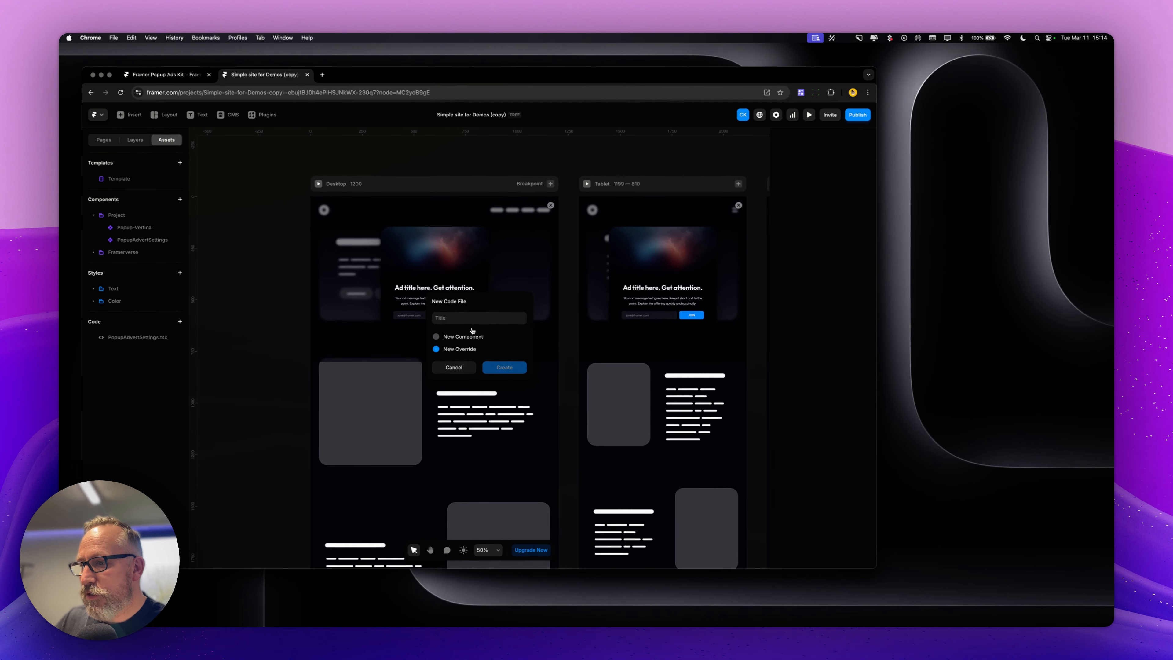
text(PopupAdvertControl.tsx)
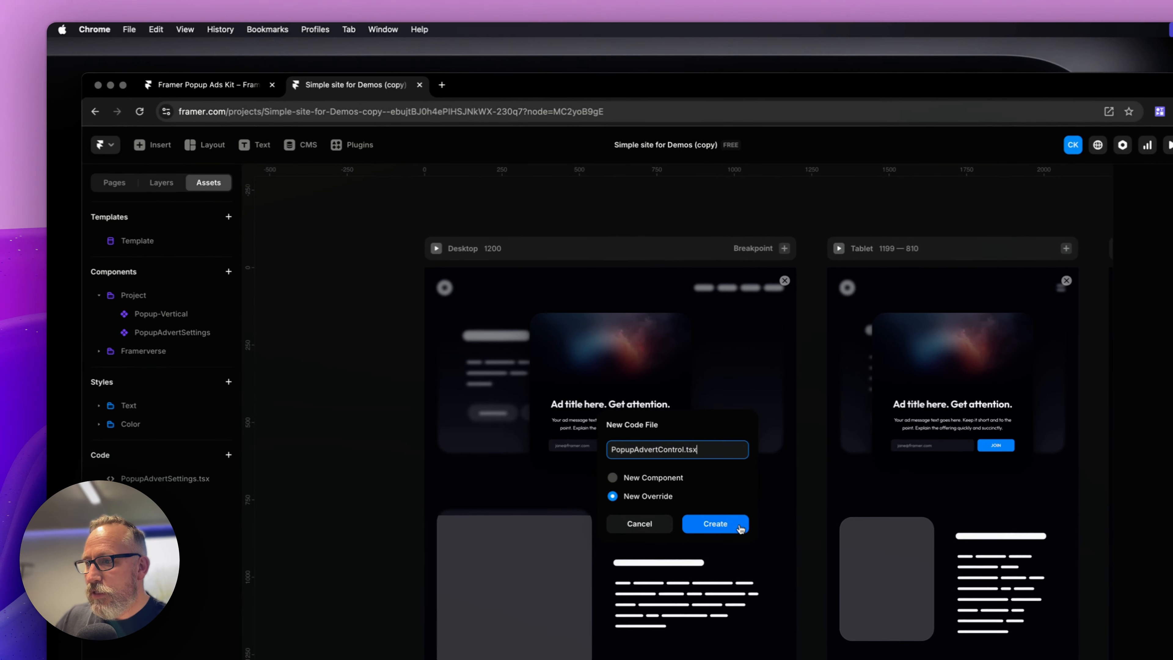
click(741, 528)
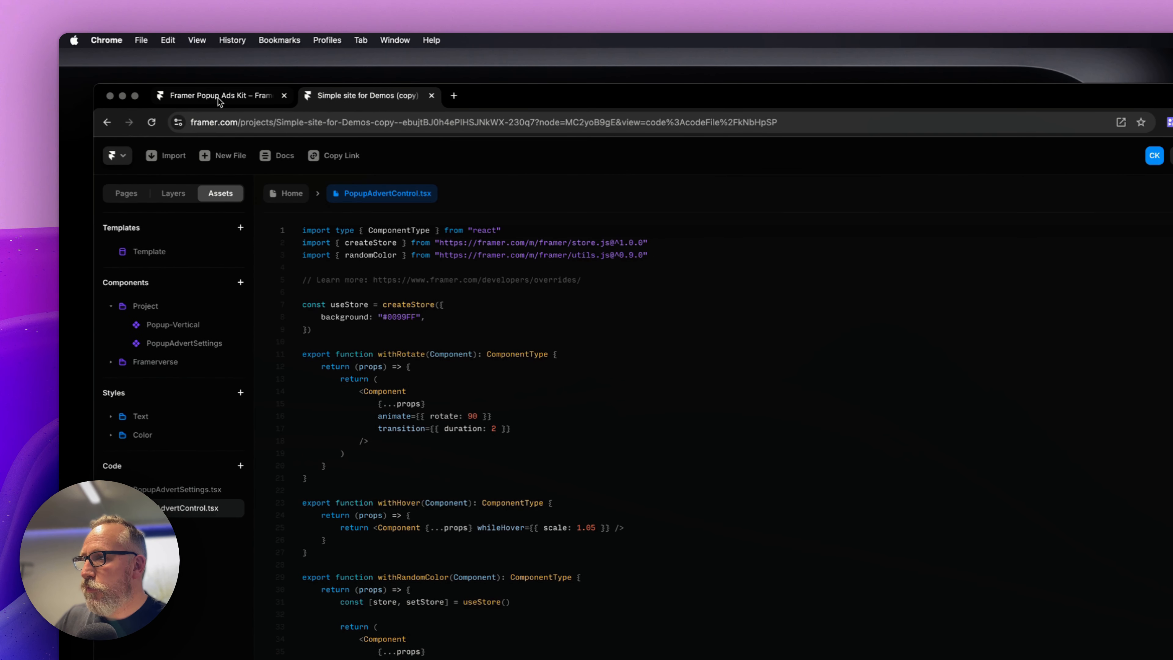
Replace PopupAdvertControl.tsx's default code with the kit's ad controller code and return to the Home canvas
click(218, 98)
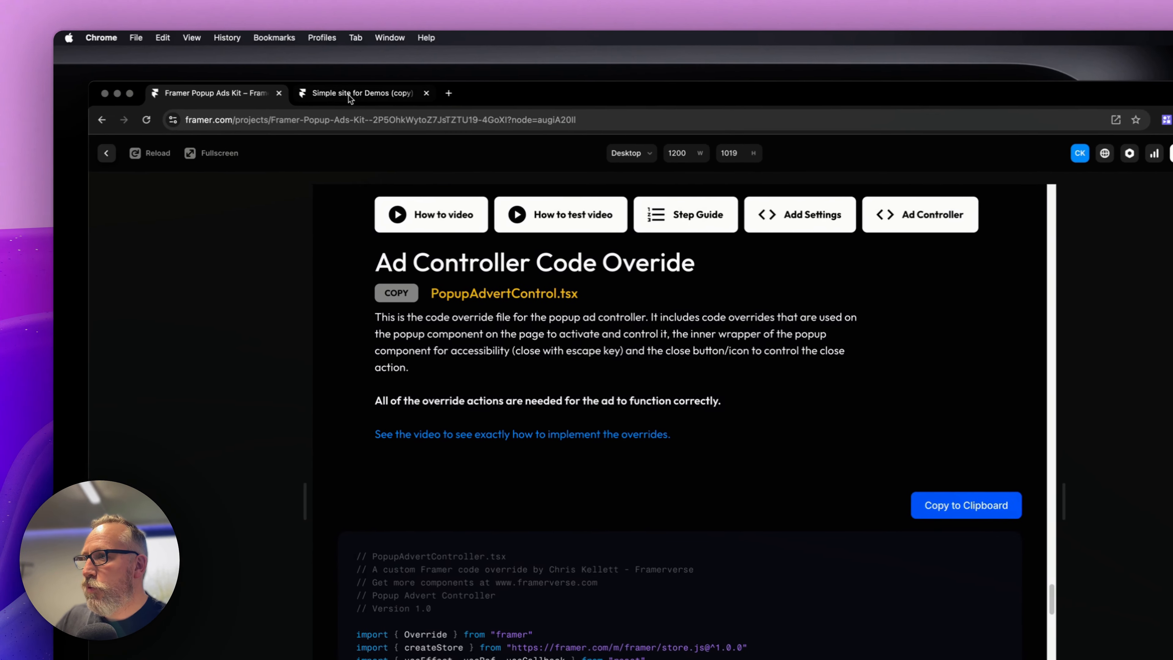
click(348, 95)
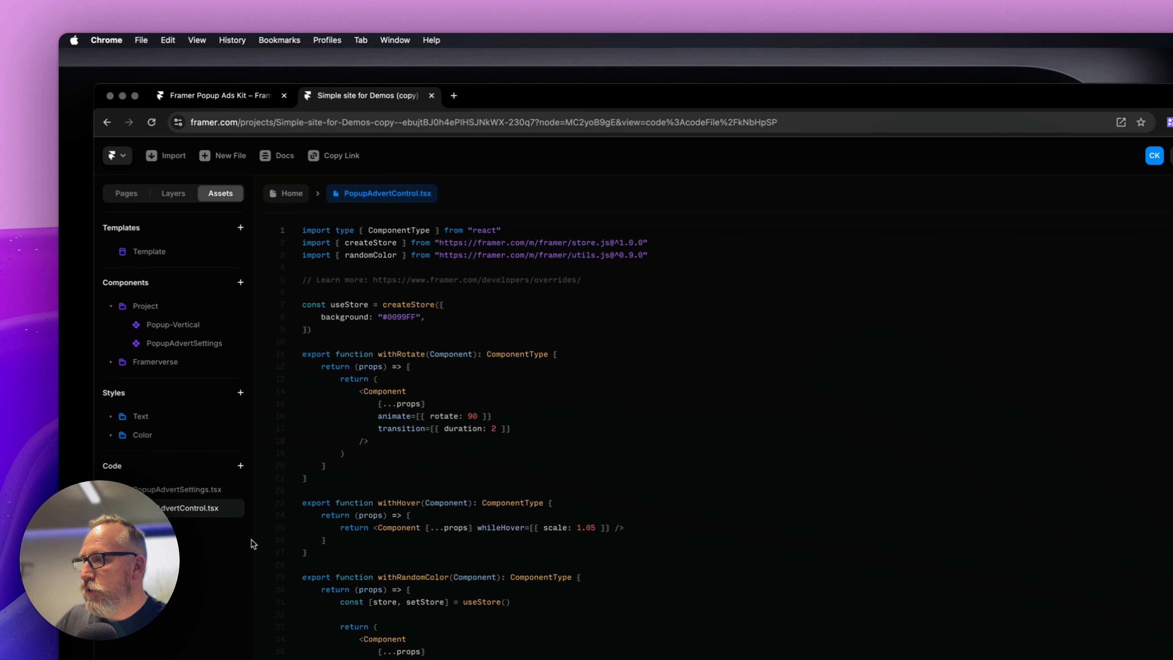
key(super+a)
key(BackSpace)
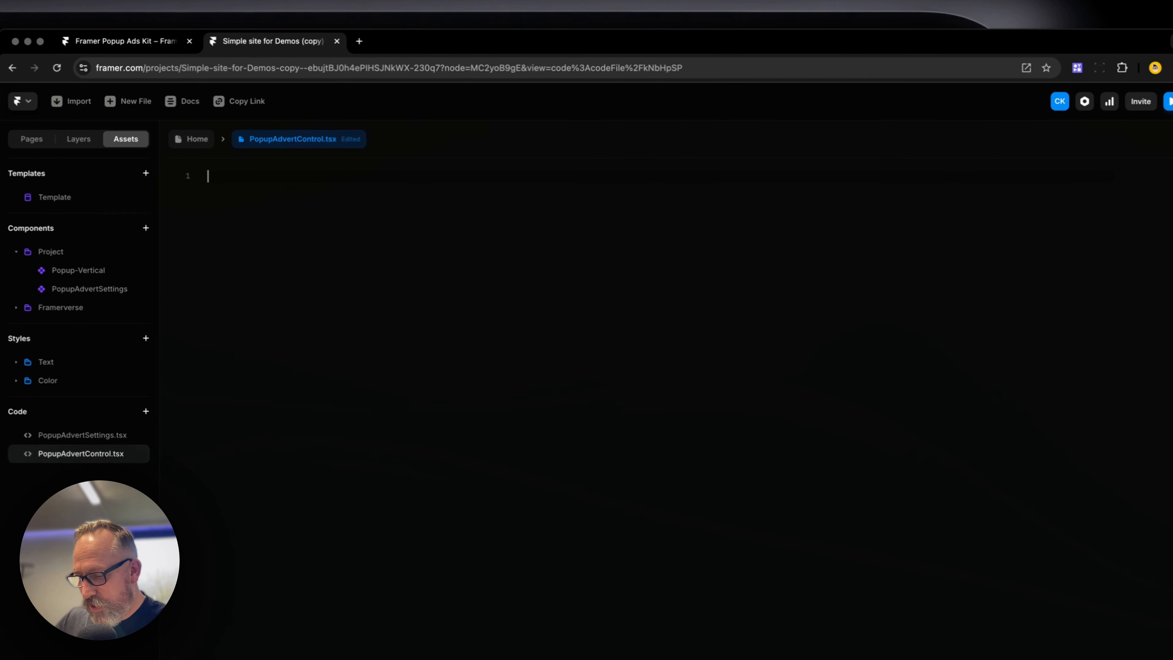
key(super+v)
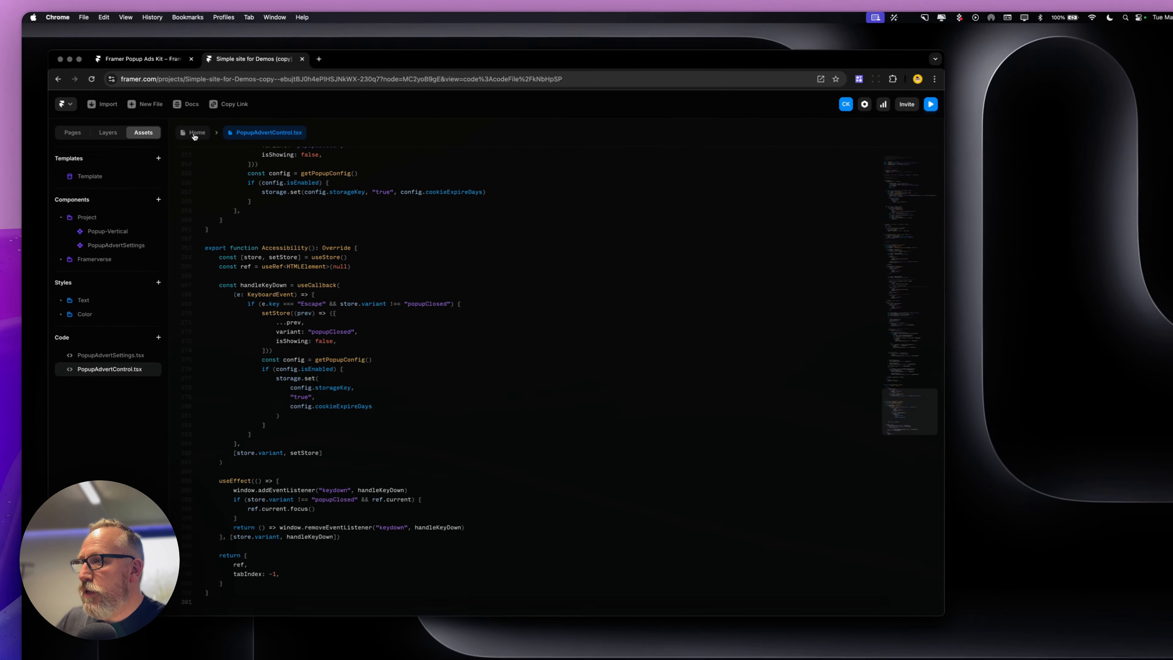
click(195, 134)
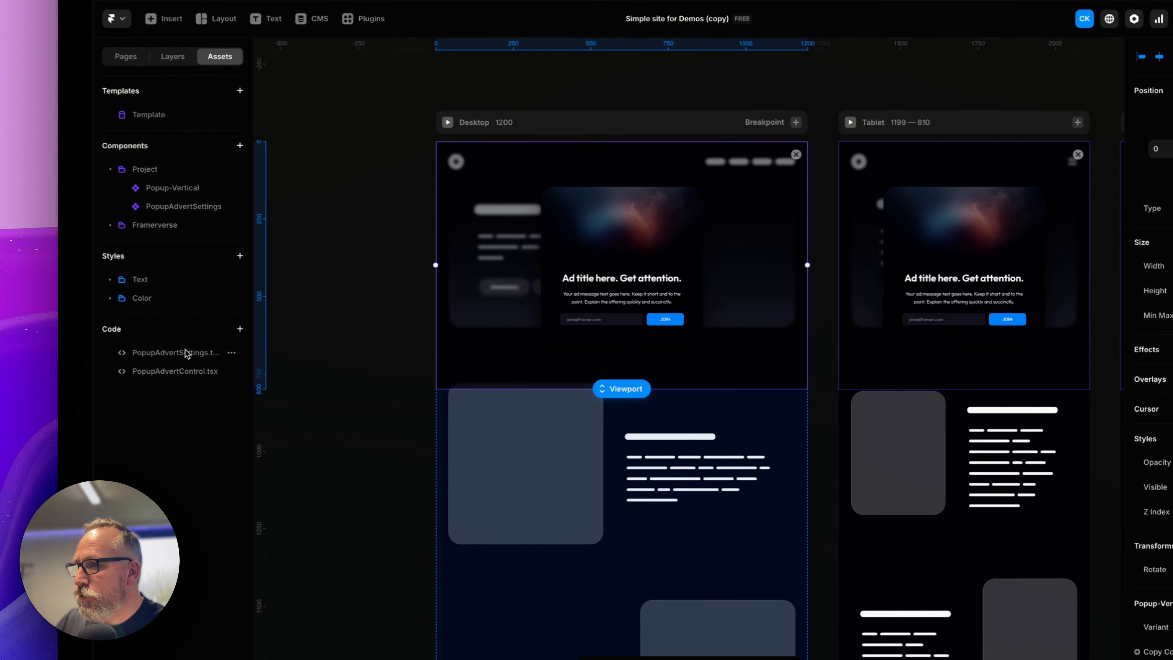
Place the PopupAdvertSettings component inside the Desktop breakpoint and set its position type to Absolute
drag(185, 349, 589, 186)
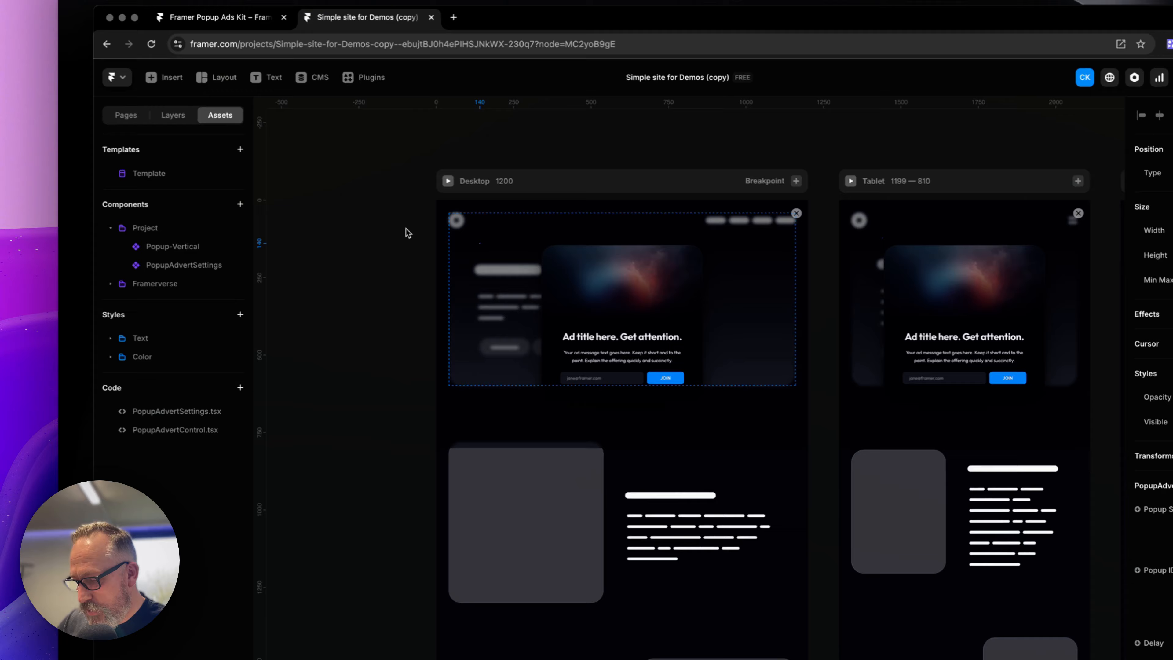
key(super+z)
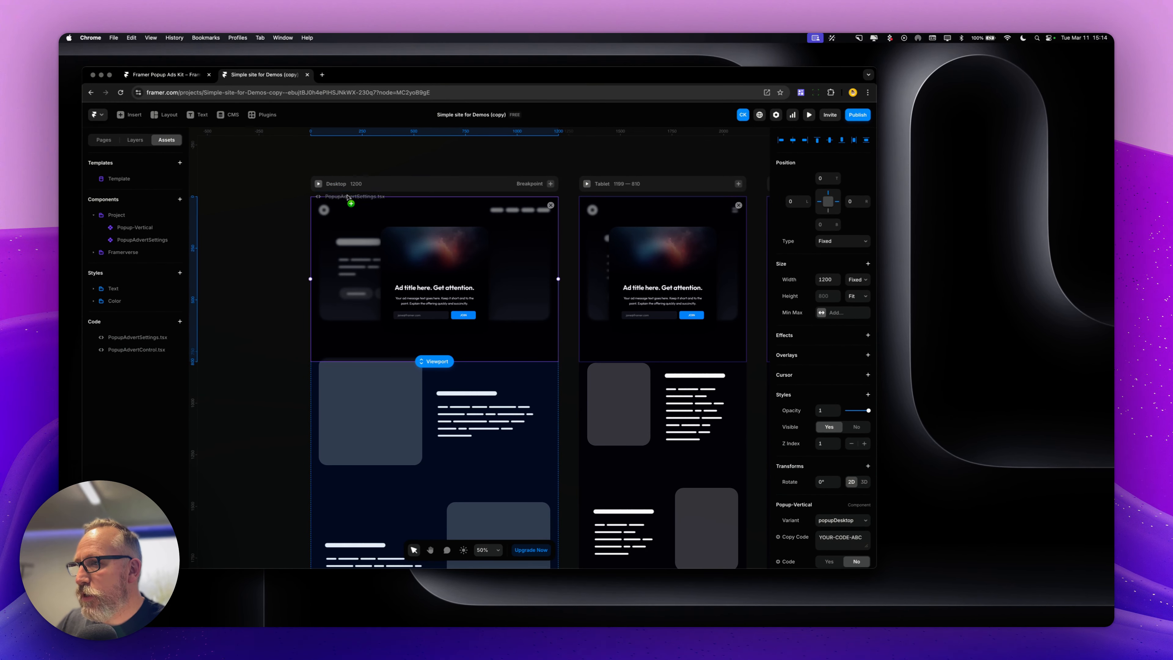
drag(347, 197, 341, 173)
click(133, 140)
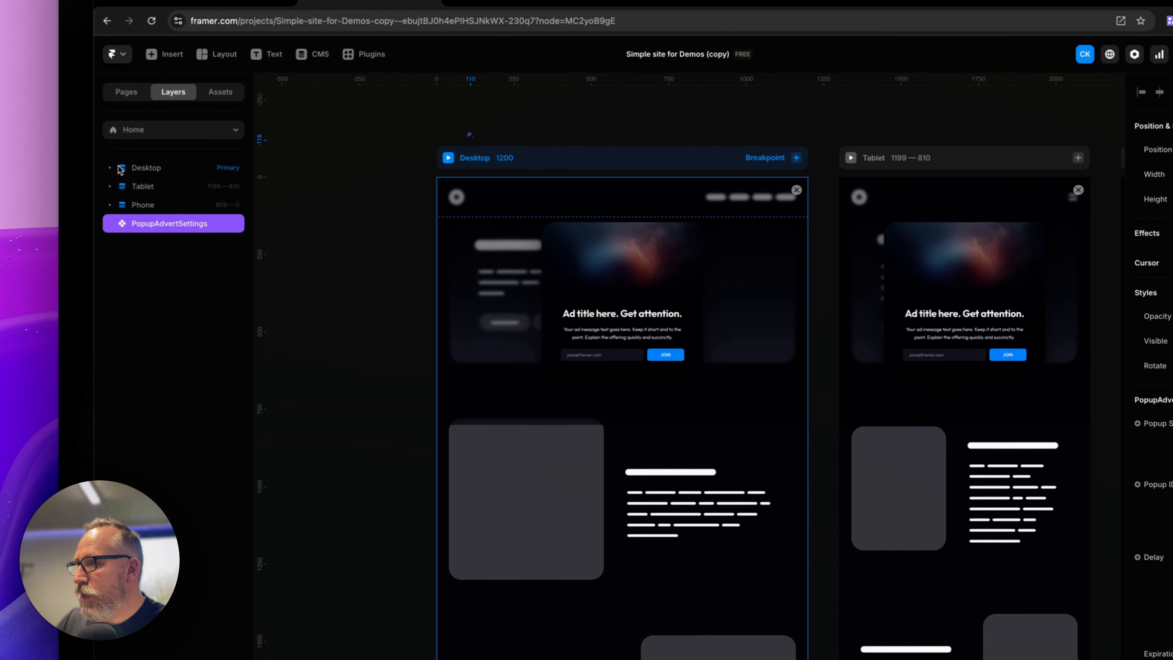
click(110, 166)
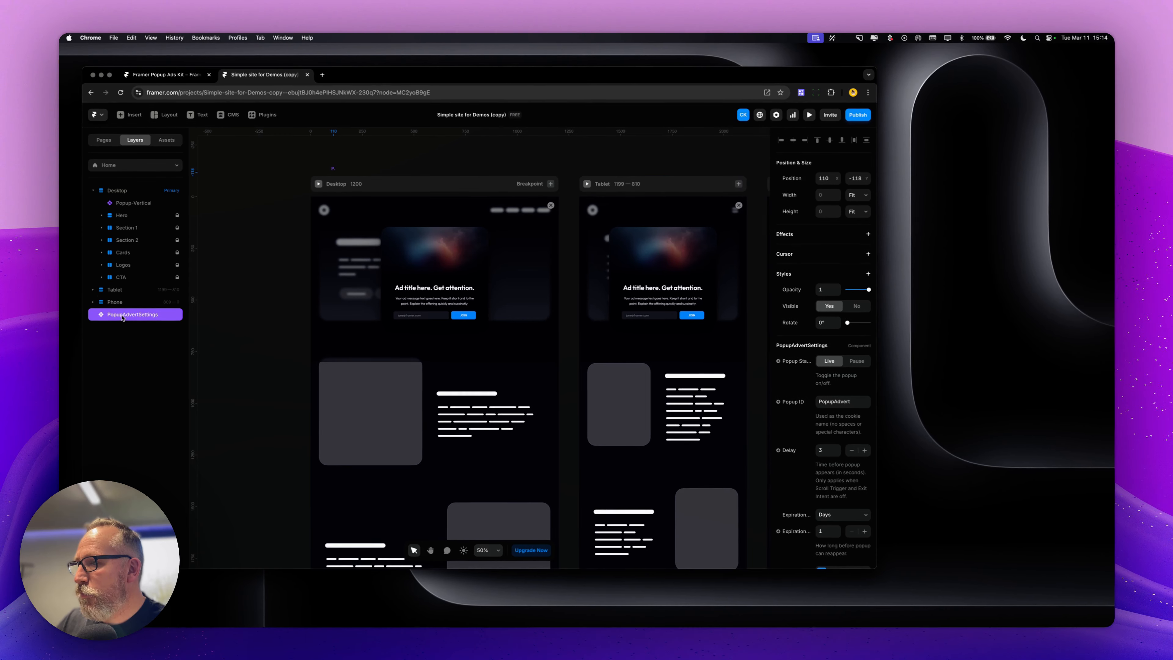
drag(144, 198, 144, 199)
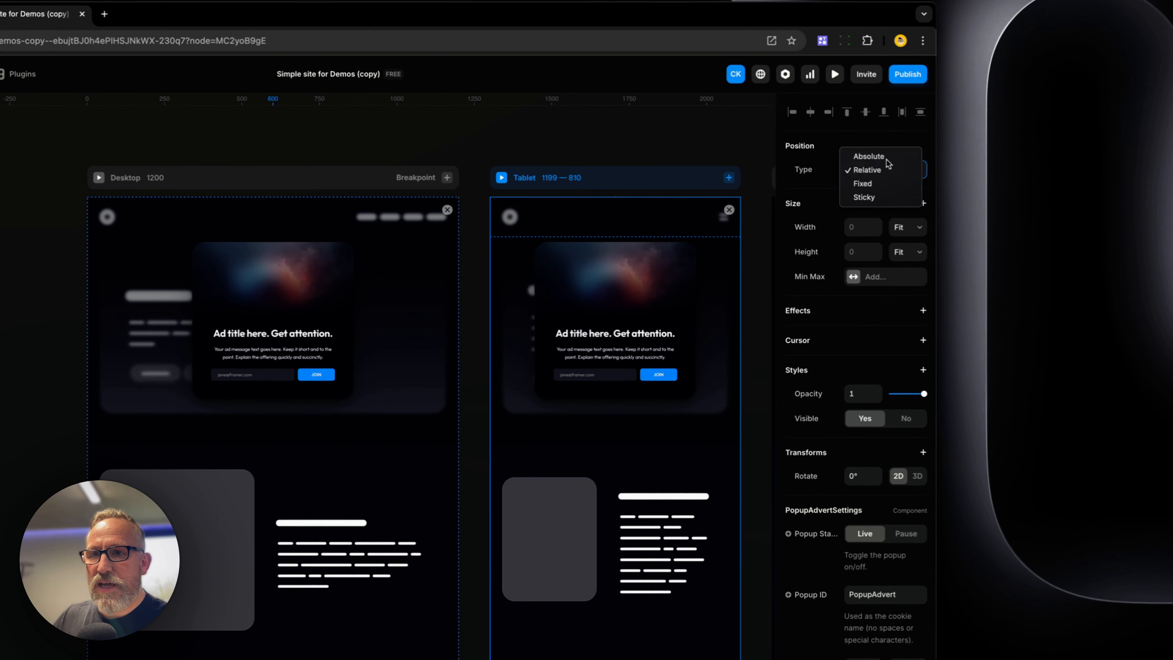
click(885, 159)
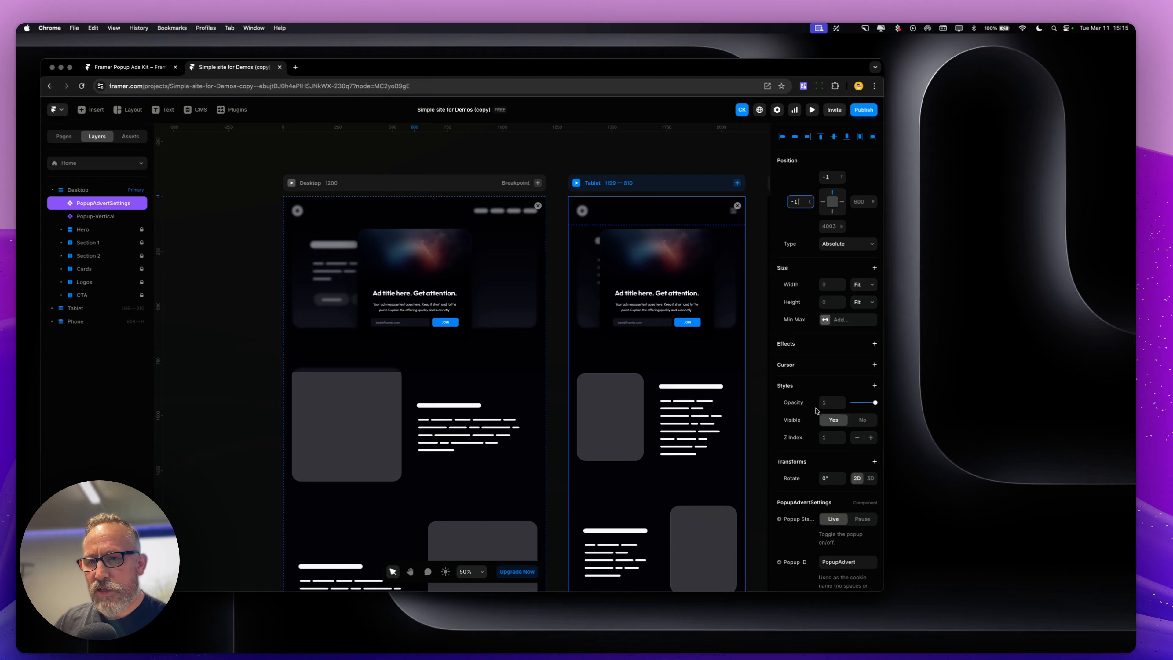
click(859, 488)
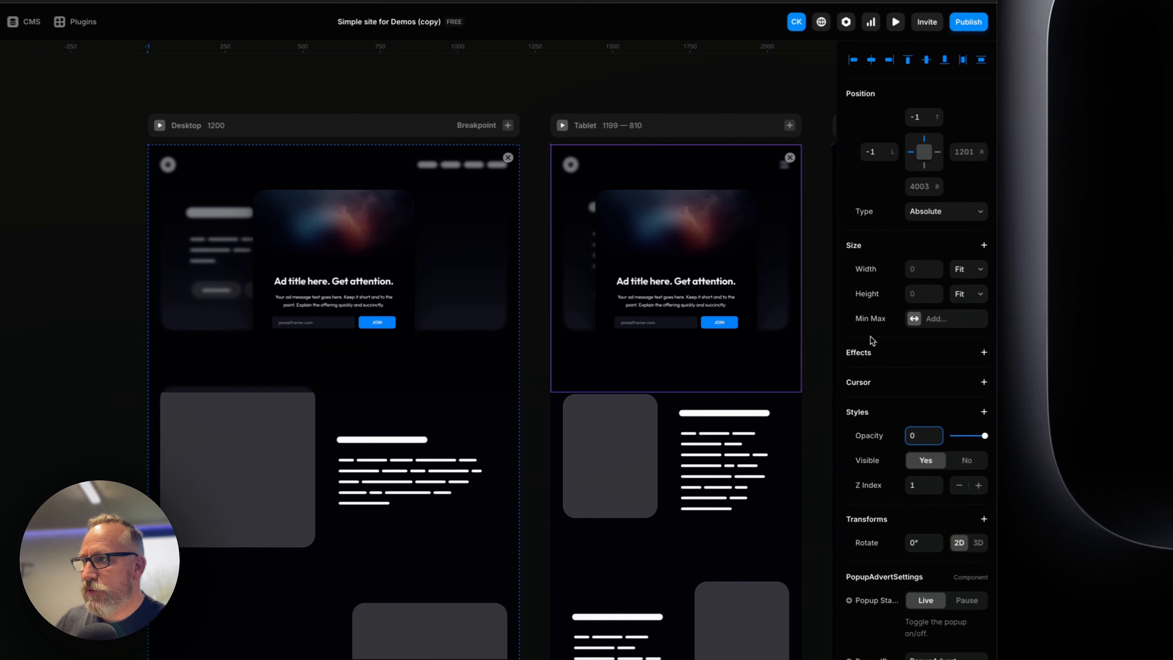
Add a code override to the Popup-Vertical instance using the PopupAdvertControl file and the AdvertController override
scroll(940, 343, down, 10)
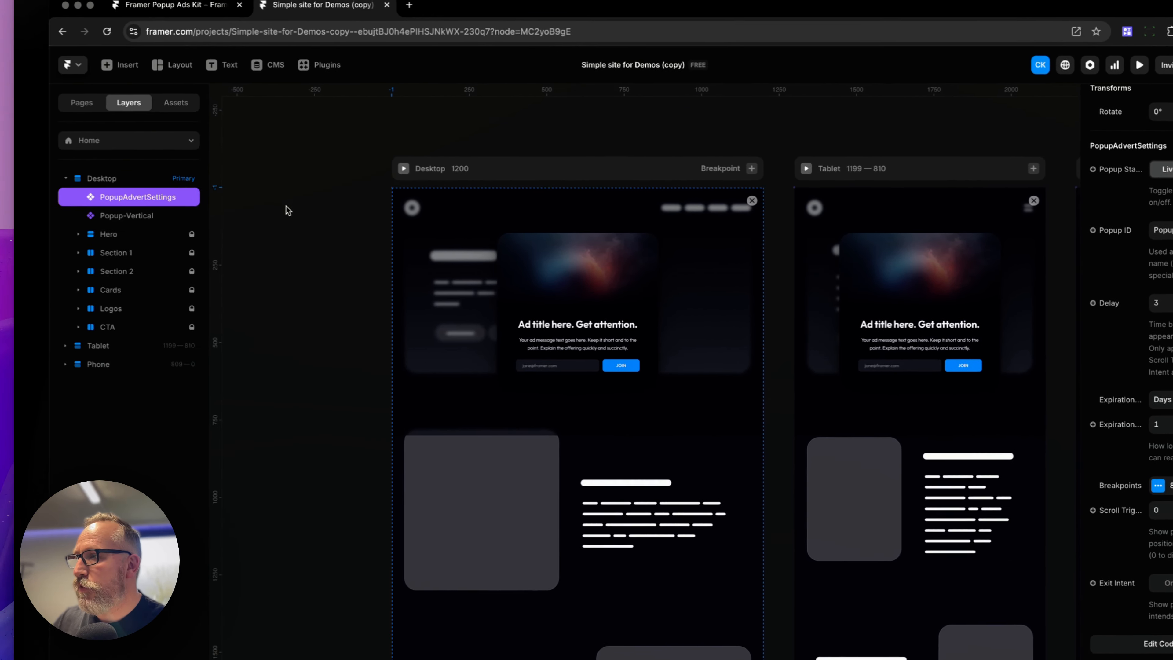
click(259, 201)
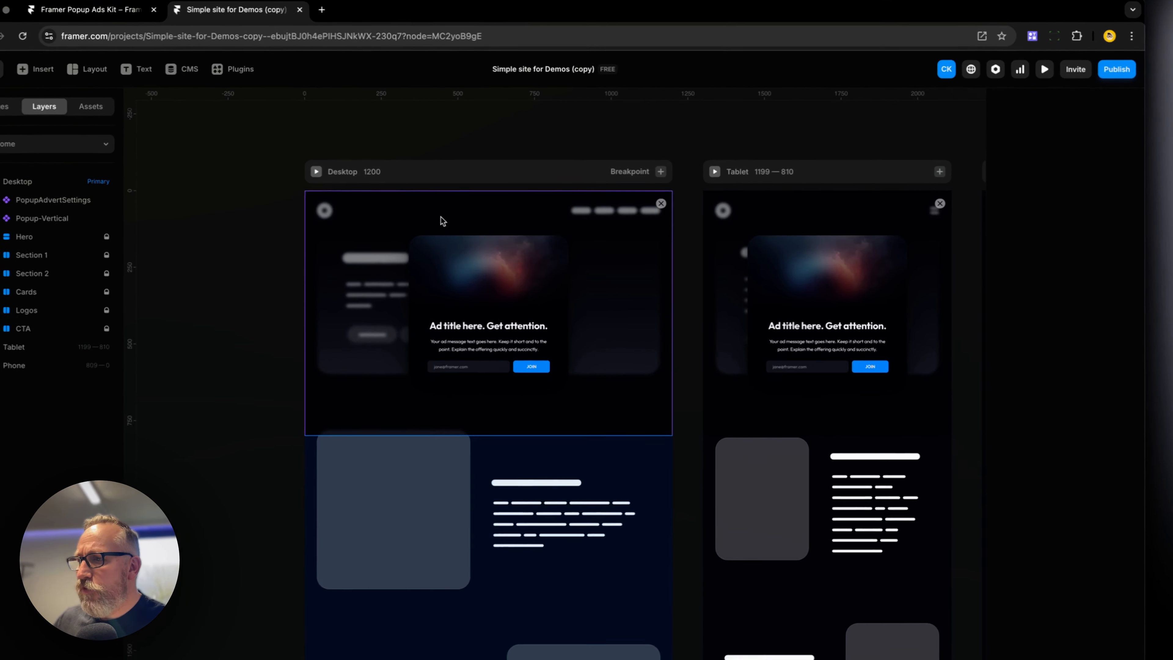
click(170, 216)
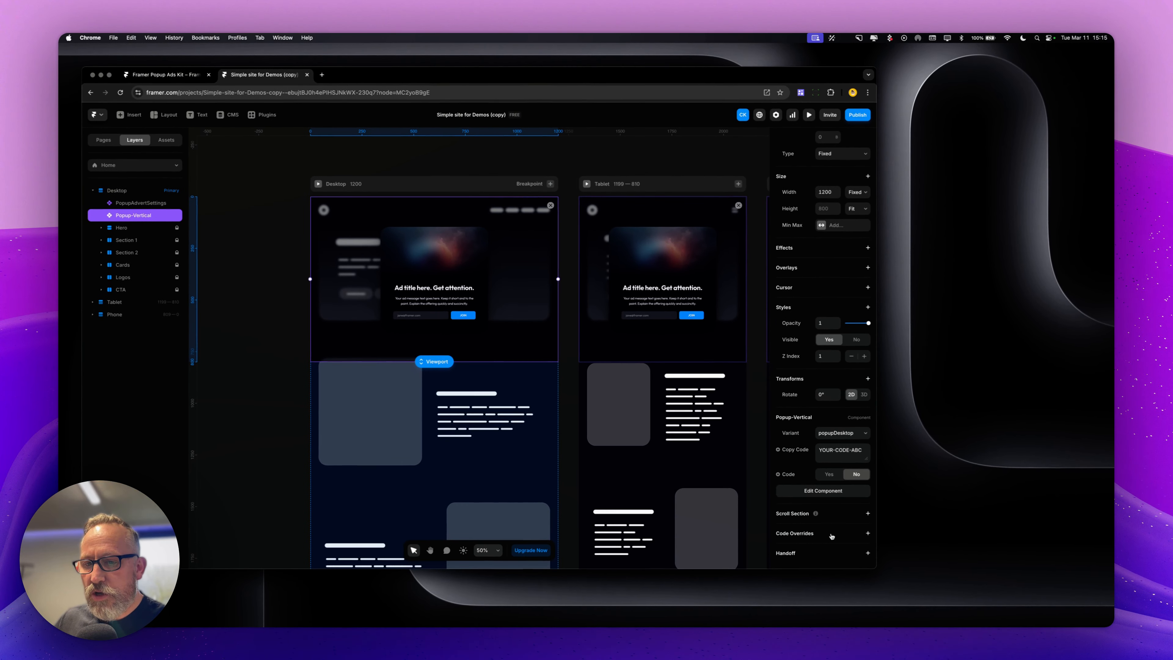
click(832, 537)
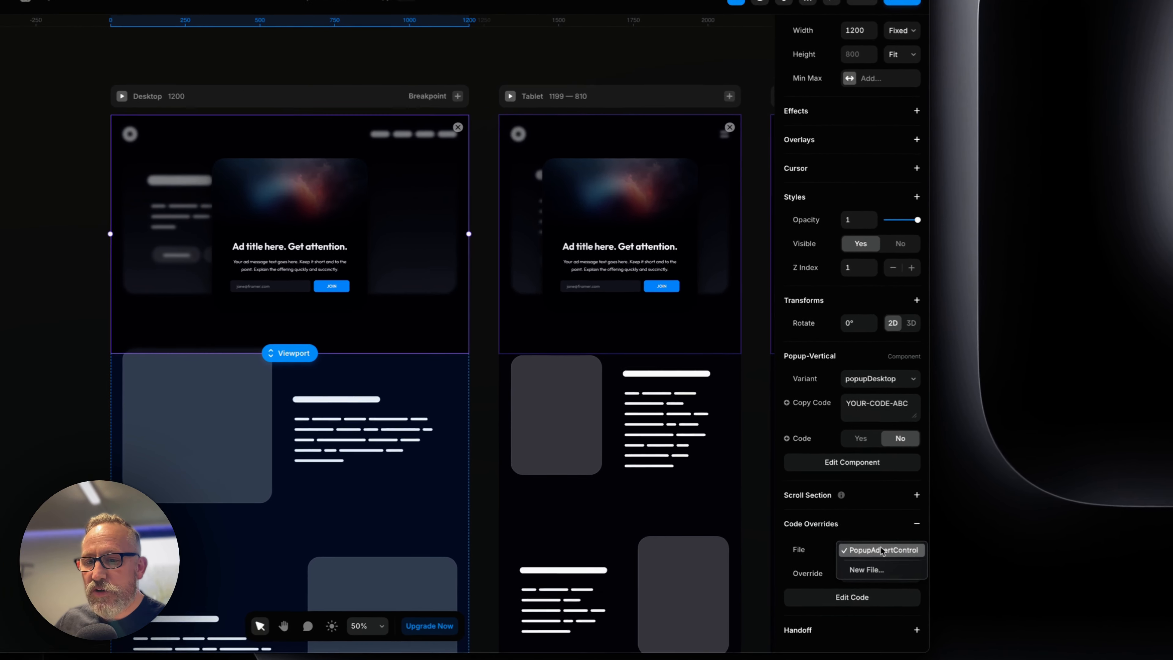
click(854, 499)
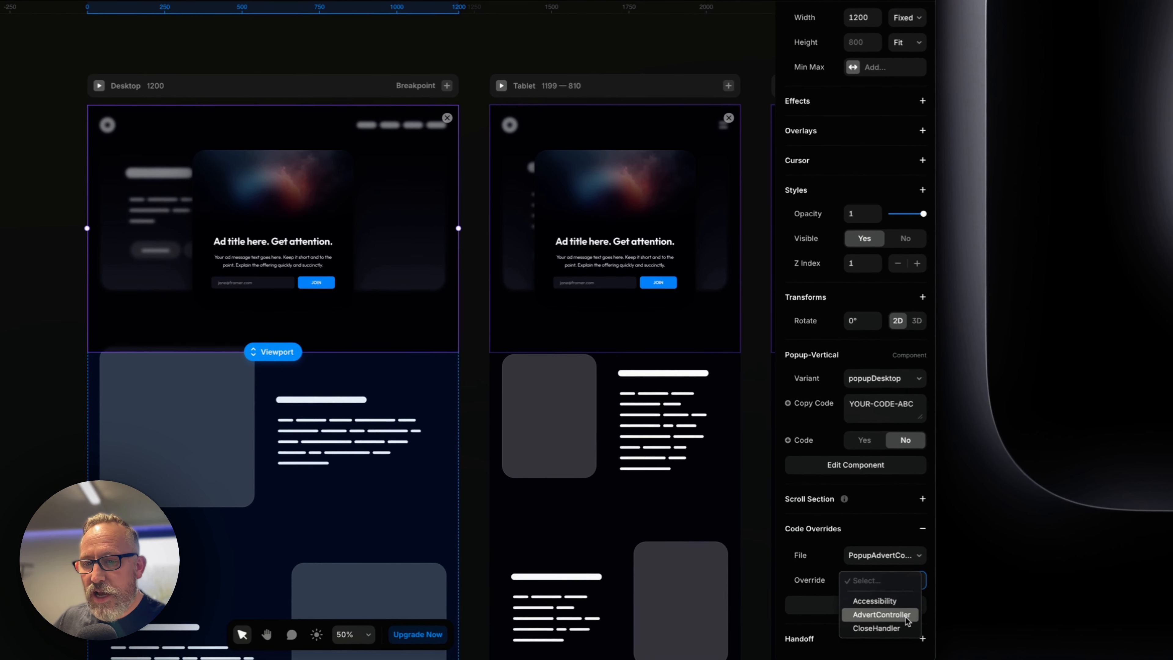
click(855, 538)
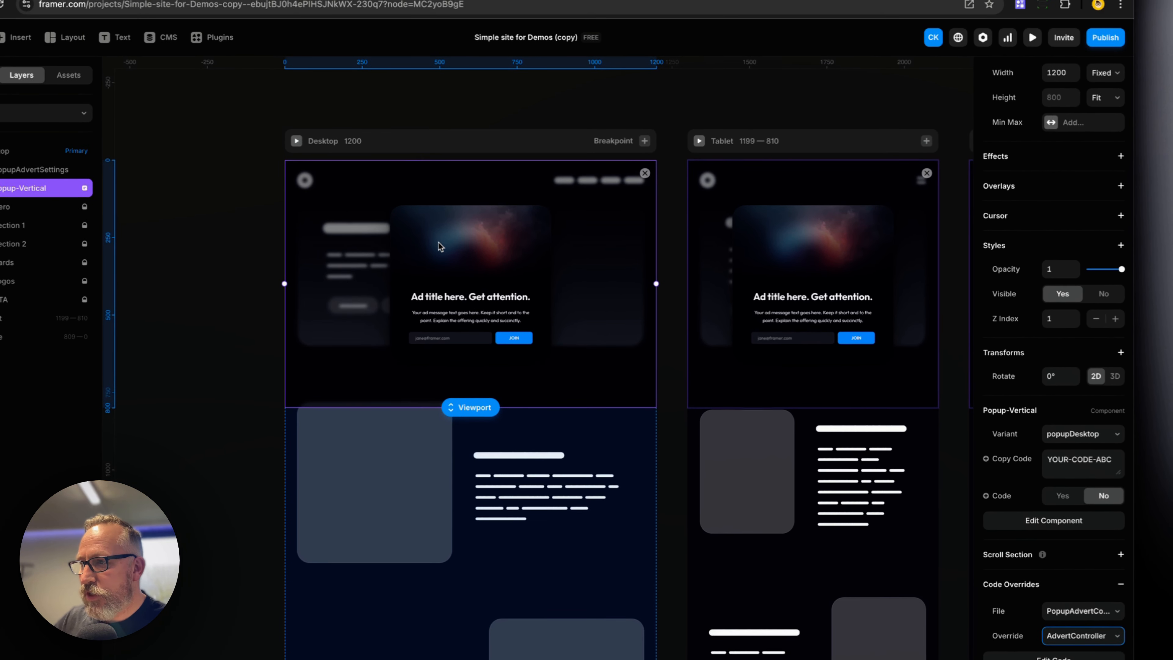
Open the Popup-Vertical component and apply the CloseHandler override from PopupAdvertControl to its close button
double_click(439, 244)
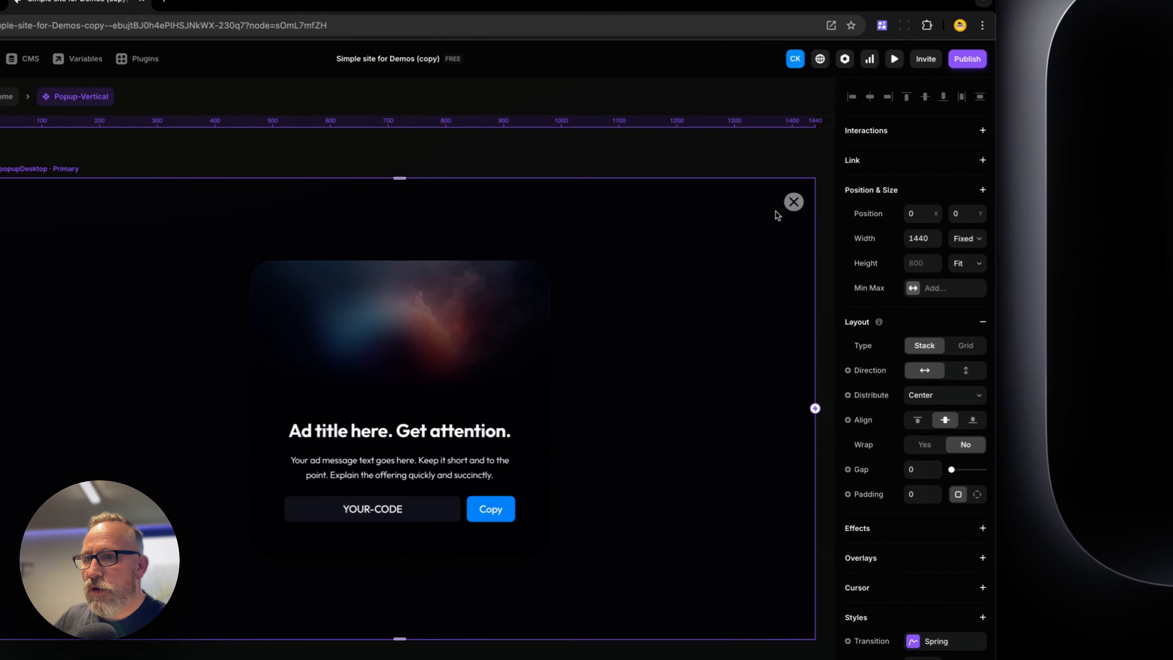
click(781, 203)
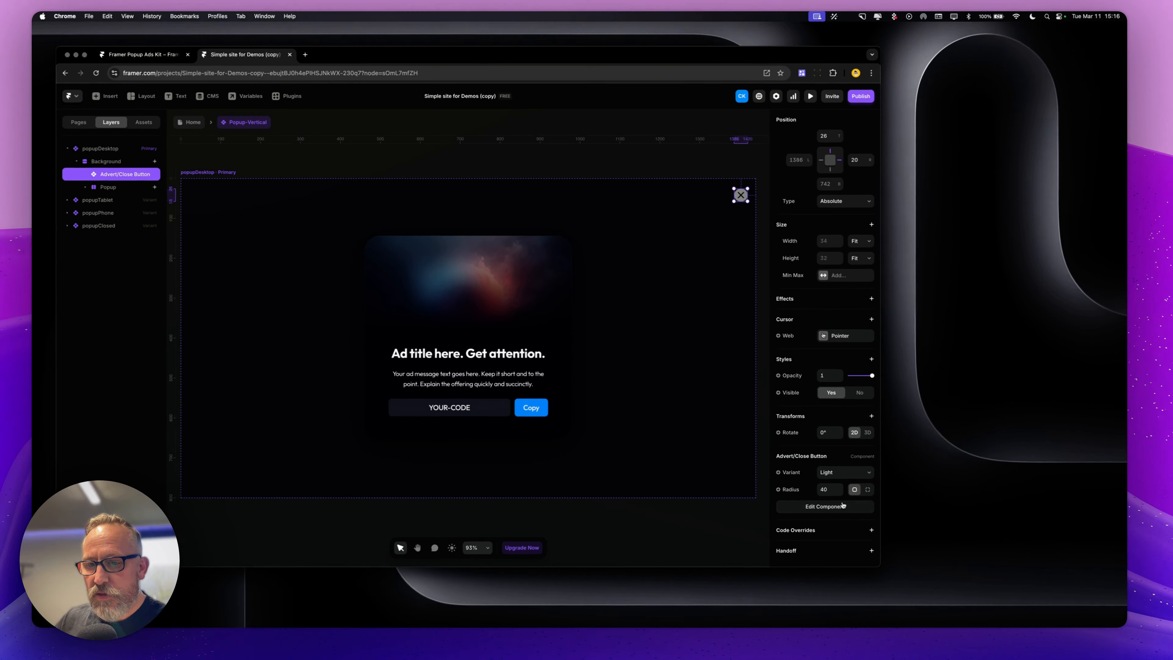
scroll(849, 500, down, 2)
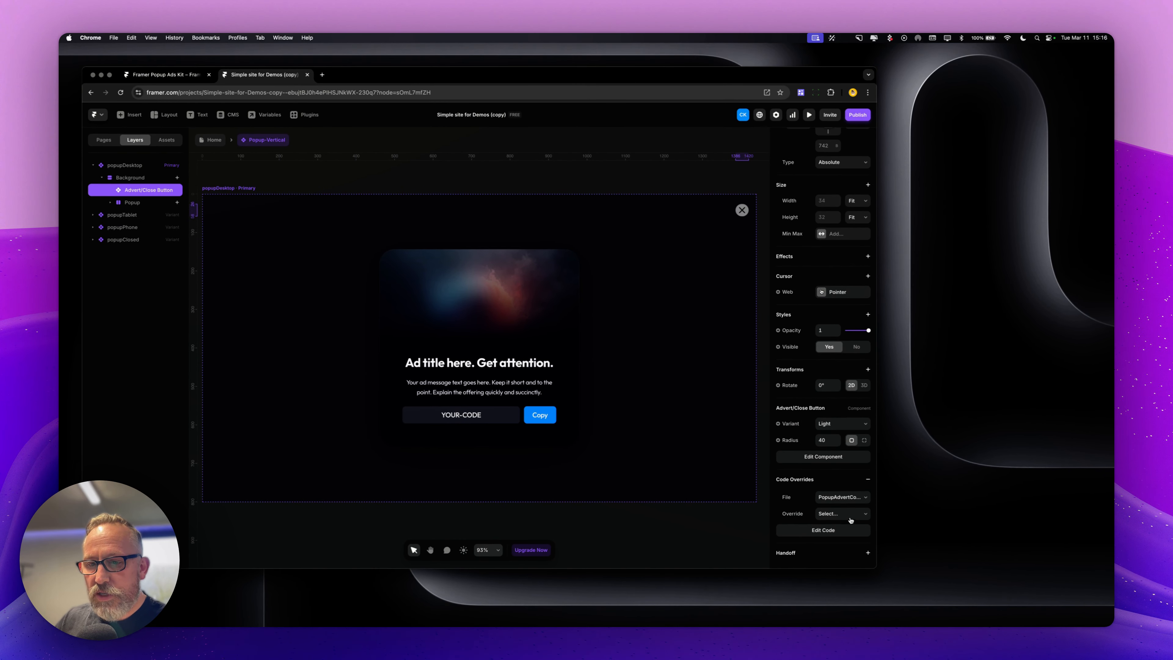
click(854, 499)
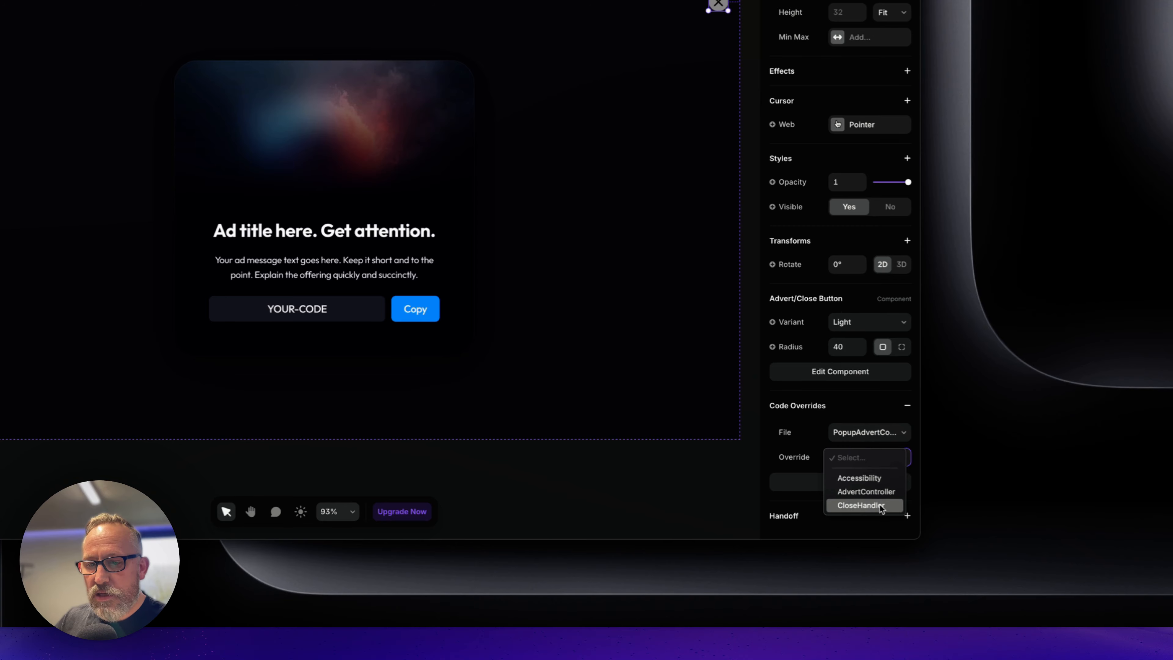
click(879, 506)
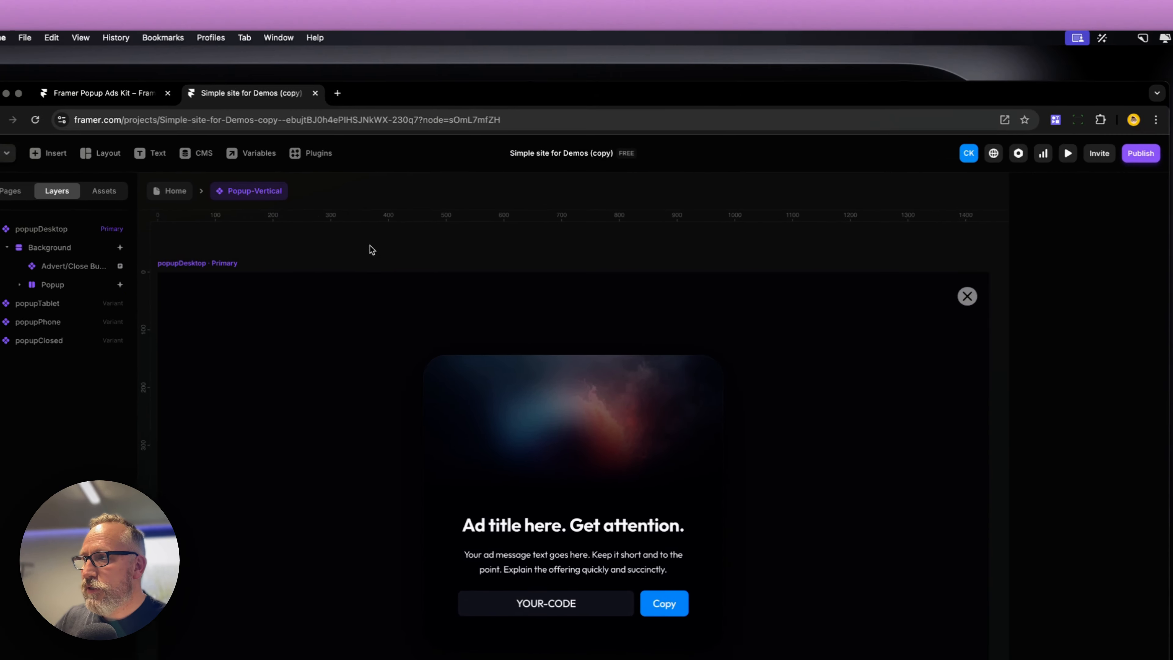
Apply the Accessibility override from PopupAdvertControl to the popupDesktop variant, then return to the Home canvas
click(20, 231)
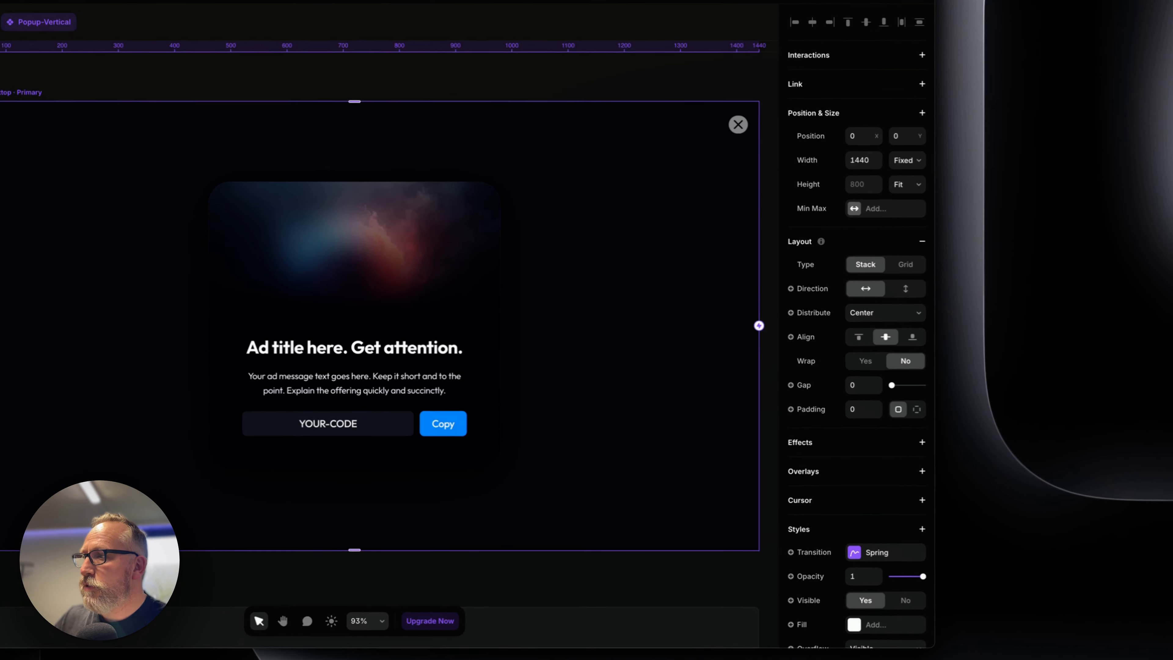
scroll(840, 460, down, 5)
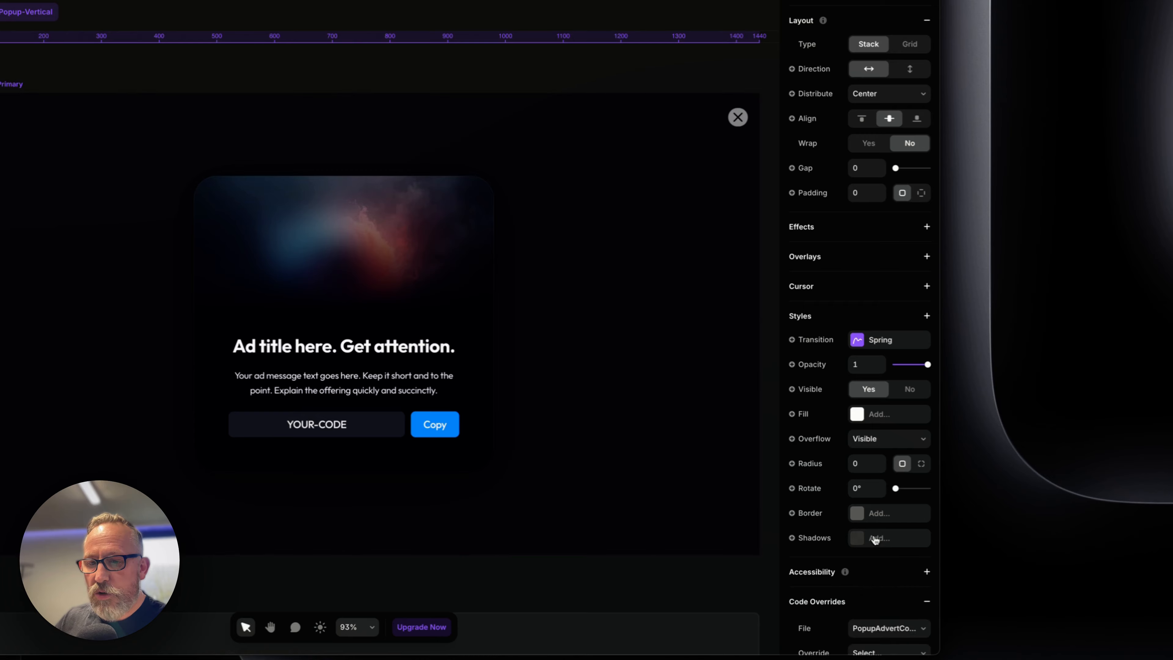
scroll(874, 540, down, 2)
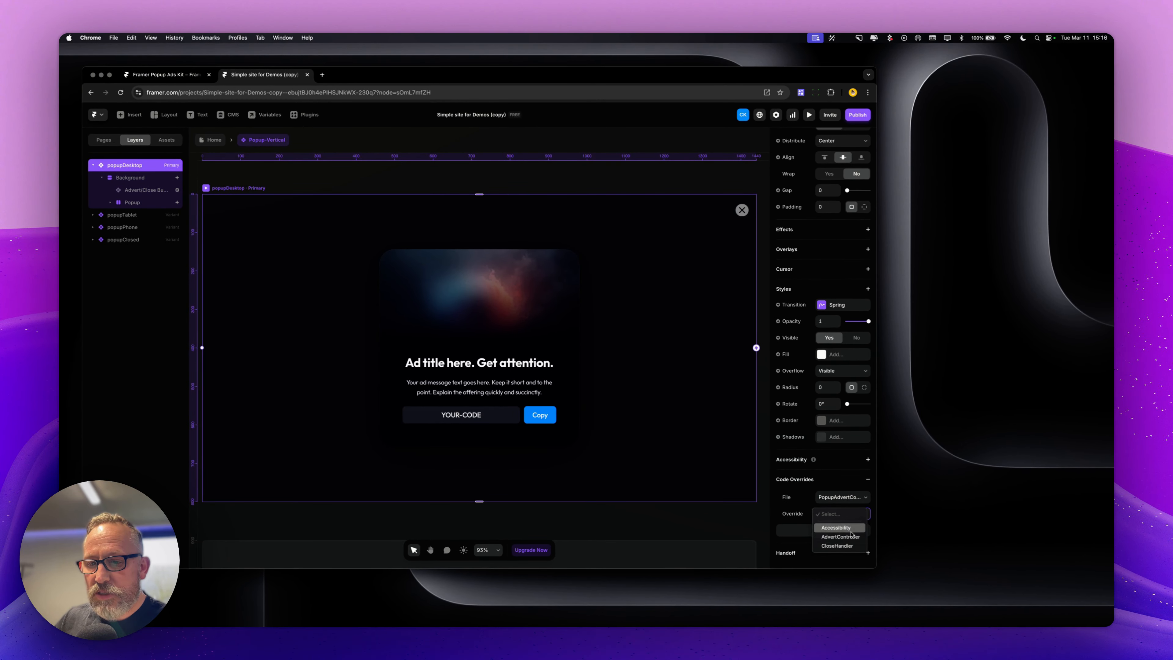
click(850, 530)
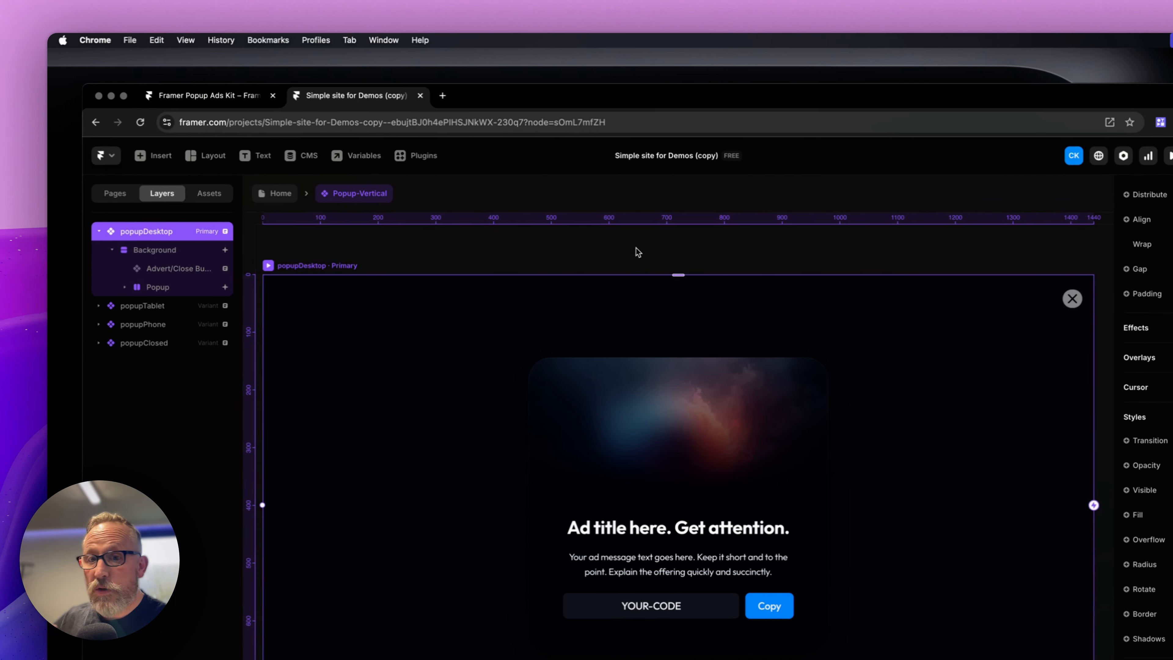
click(298, 199)
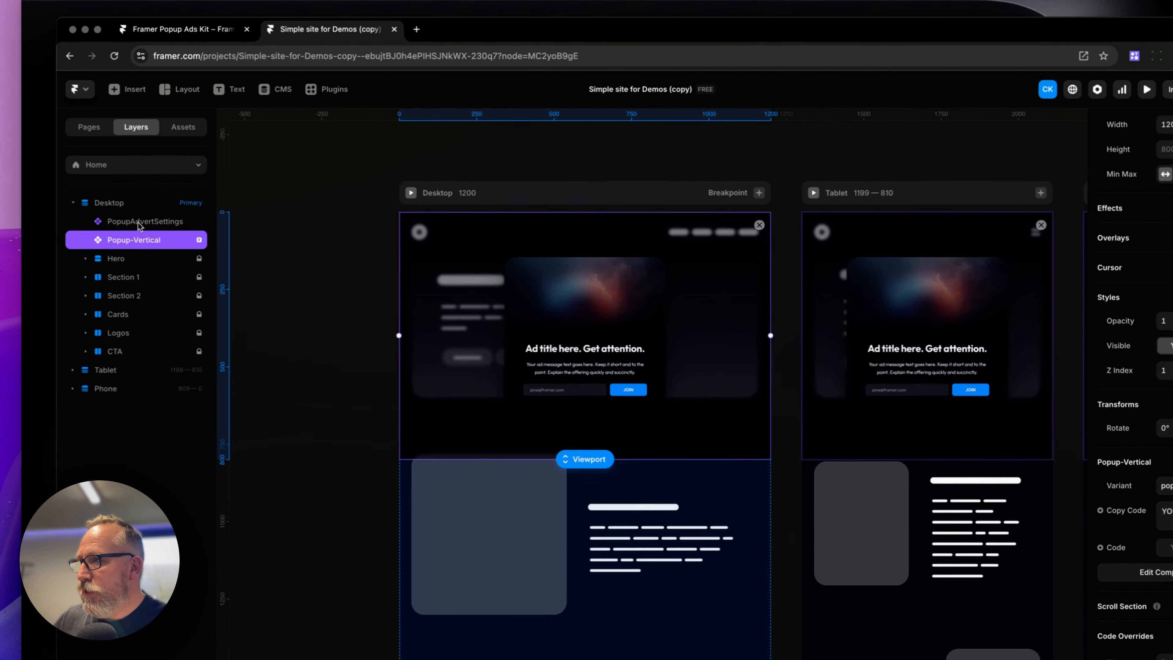
Select the PopupAdvertSettings component inside the Desktop breakpoint
click(140, 223)
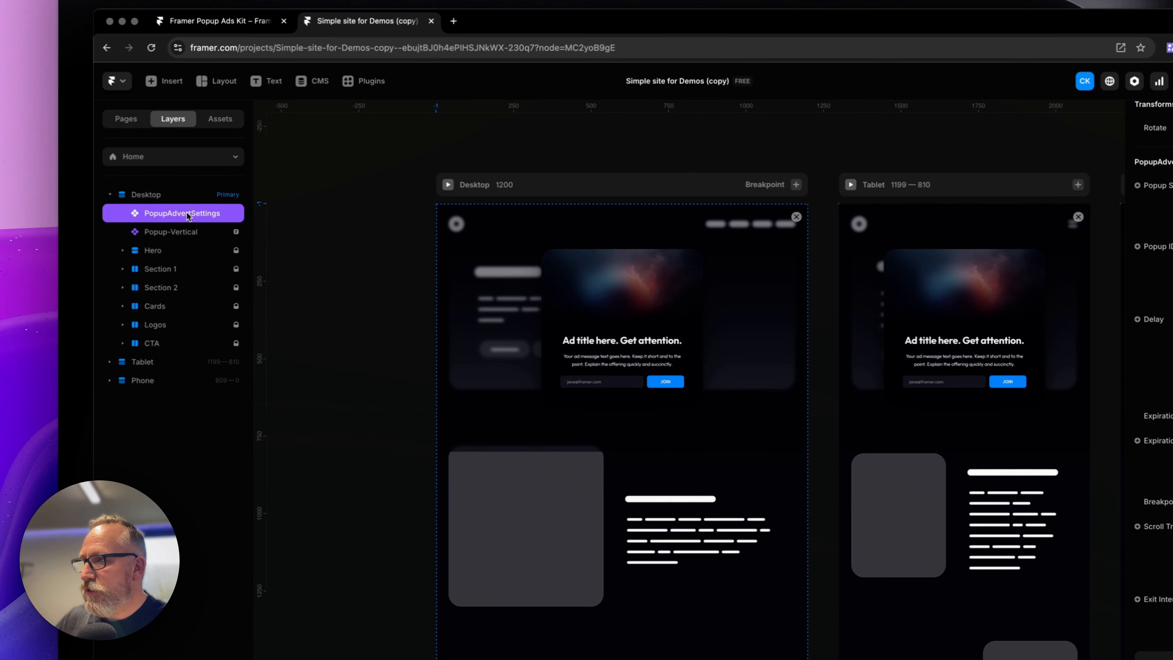
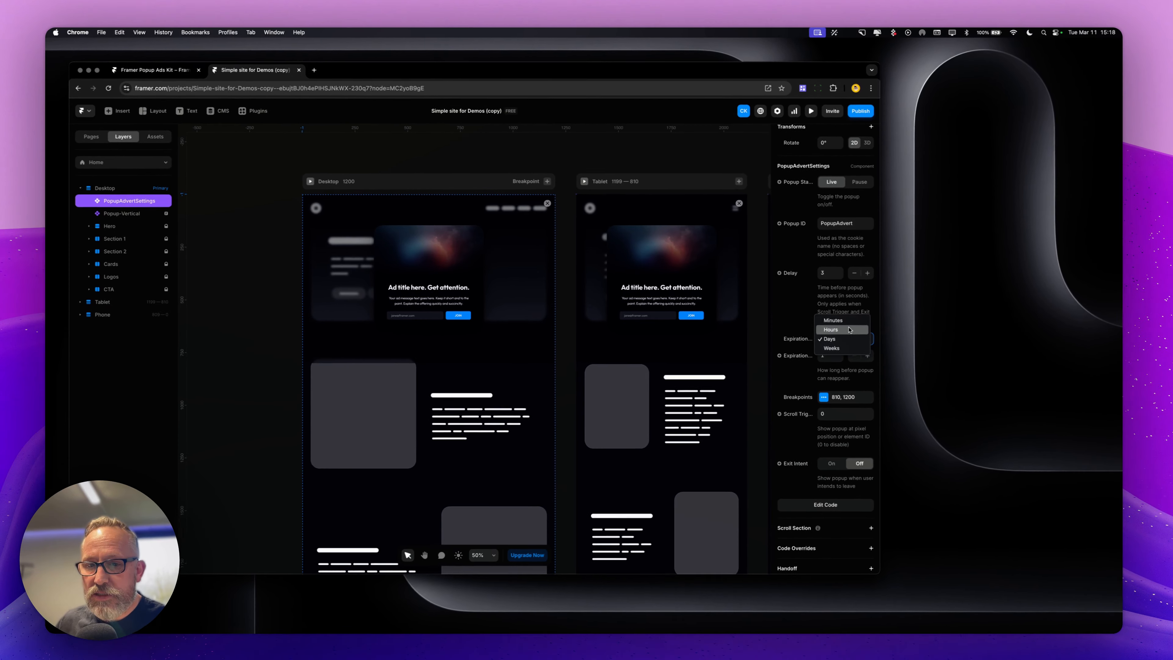
Review the PopupAdvertSettings expiration unit options and its Mobile and Tablet breakpoint settings
click(859, 299)
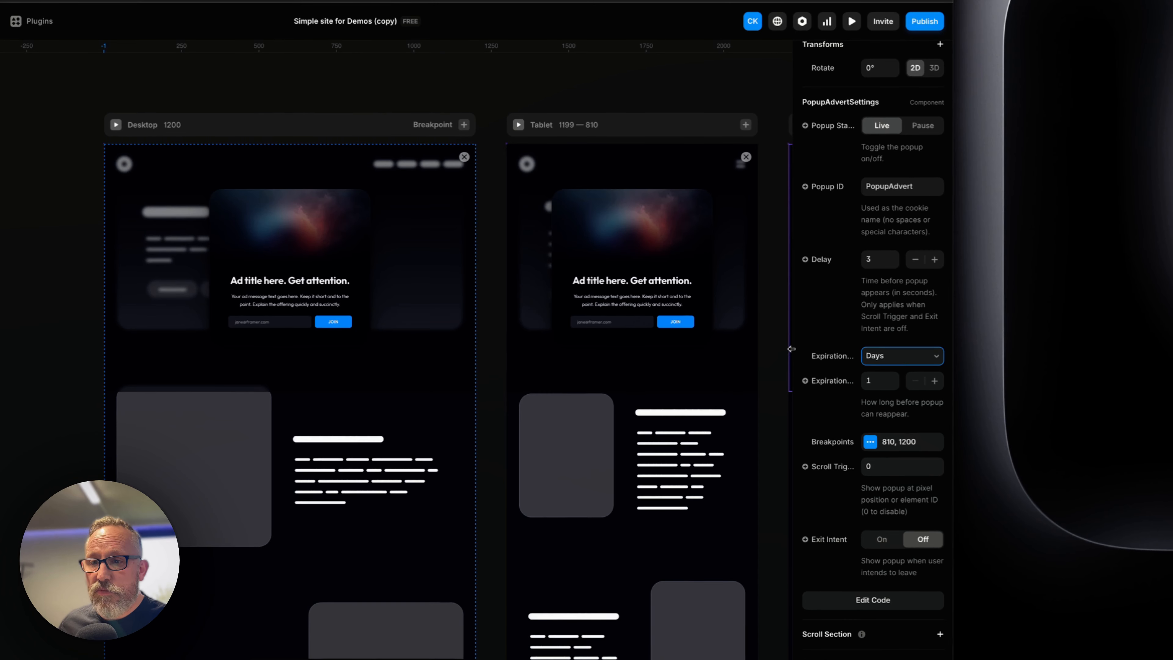
click(922, 354)
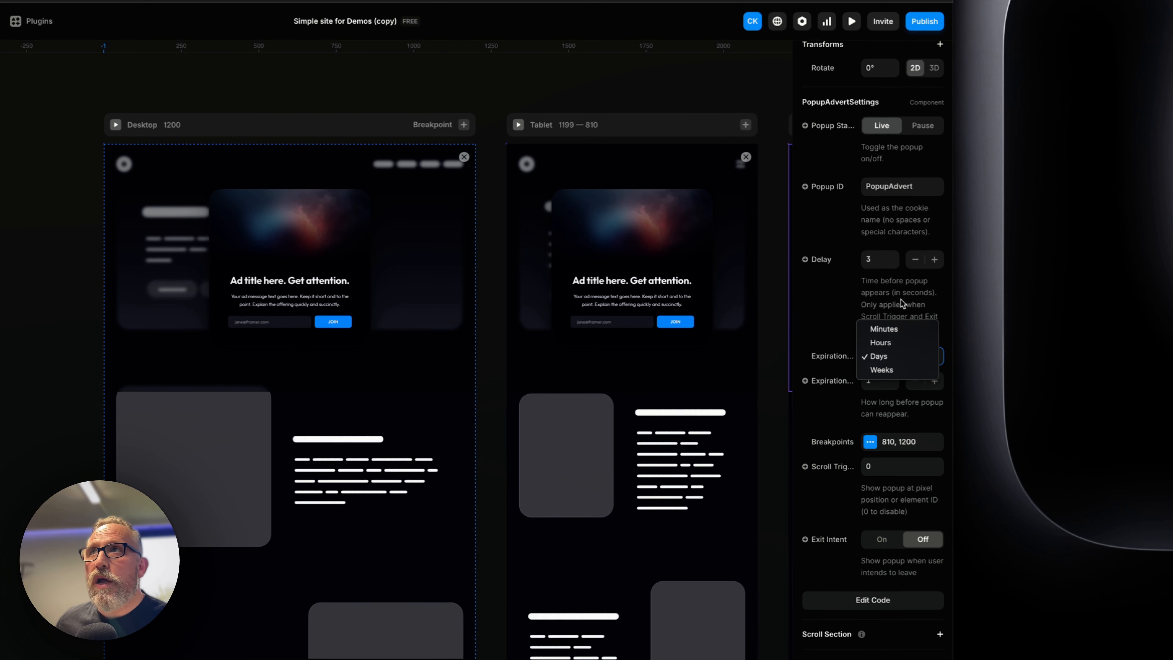
click(904, 303)
click(906, 355)
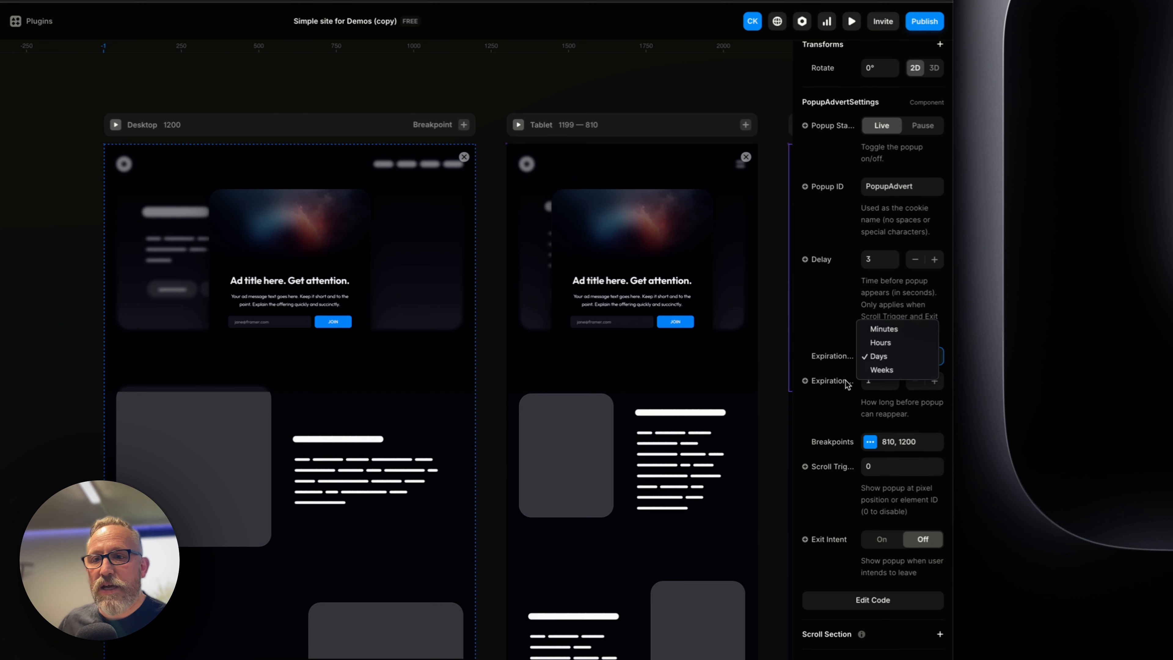
click(824, 334)
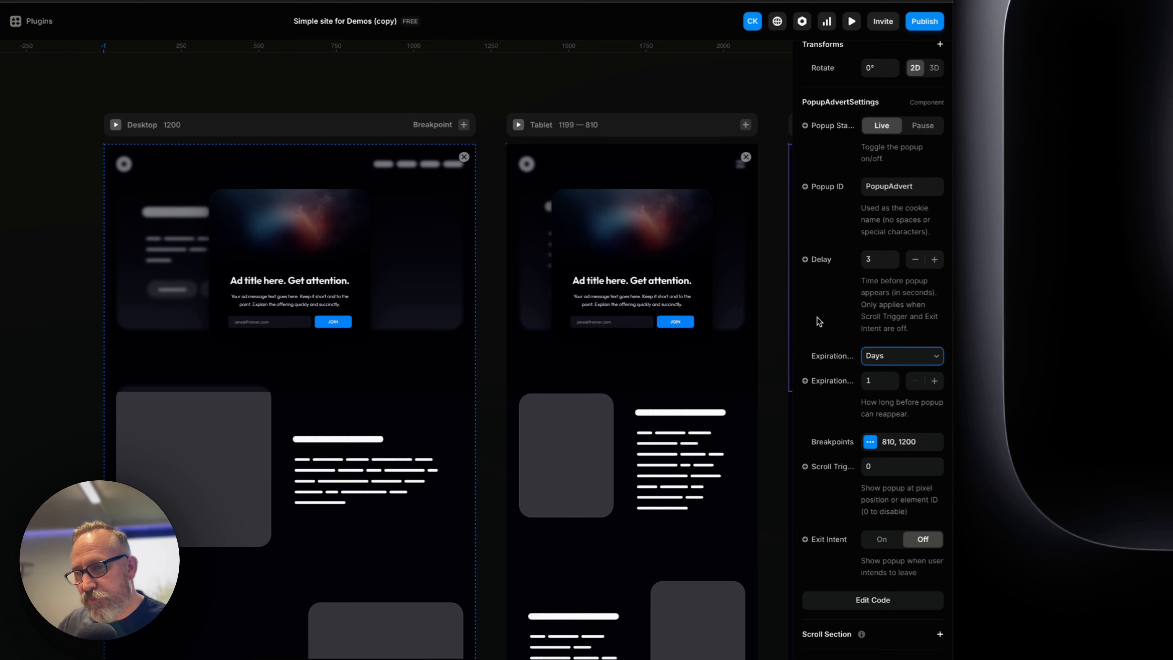
scroll(835, 361, down, 1)
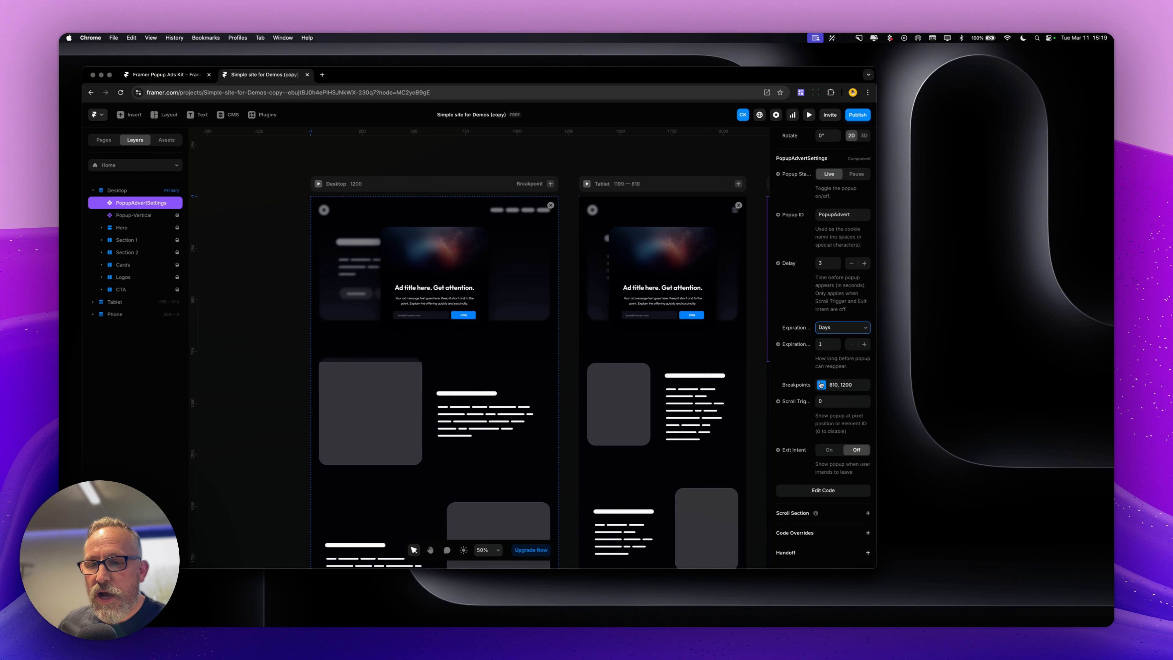
click(822, 384)
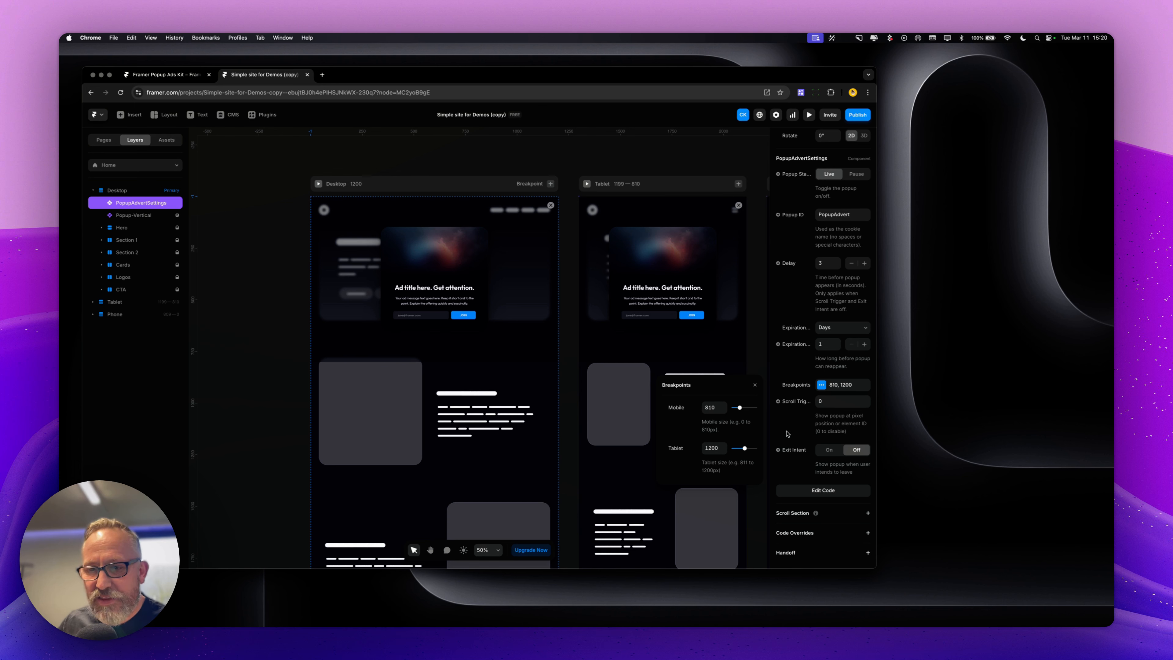
click(788, 433)
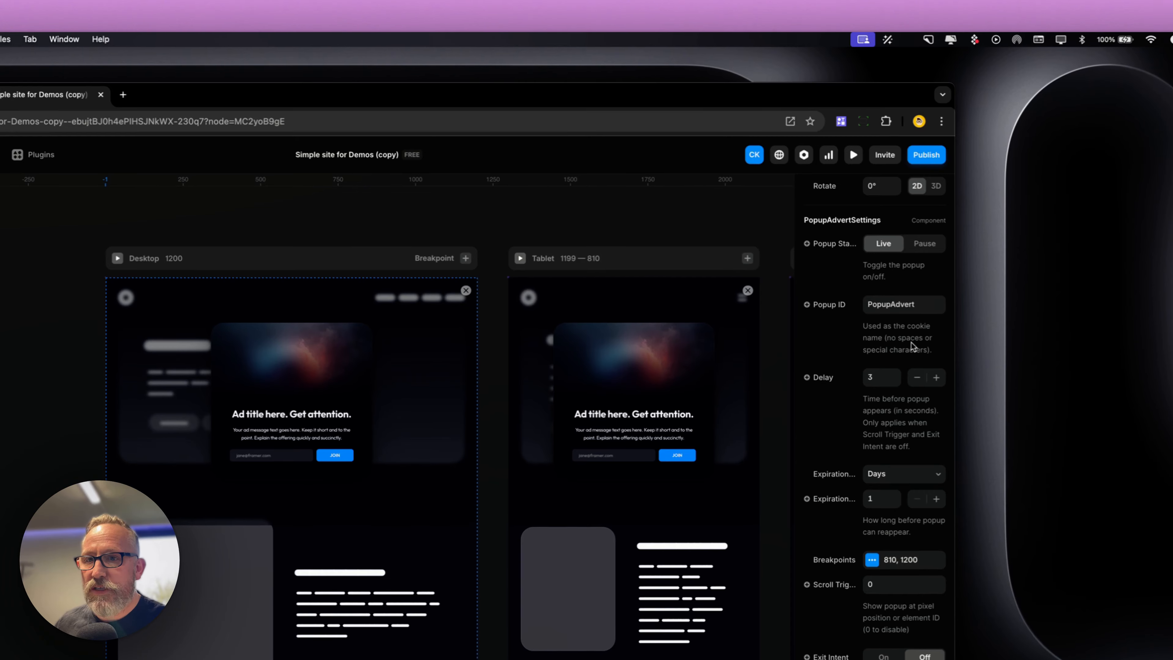
Publish the site and open its published framer.app URL
click(926, 157)
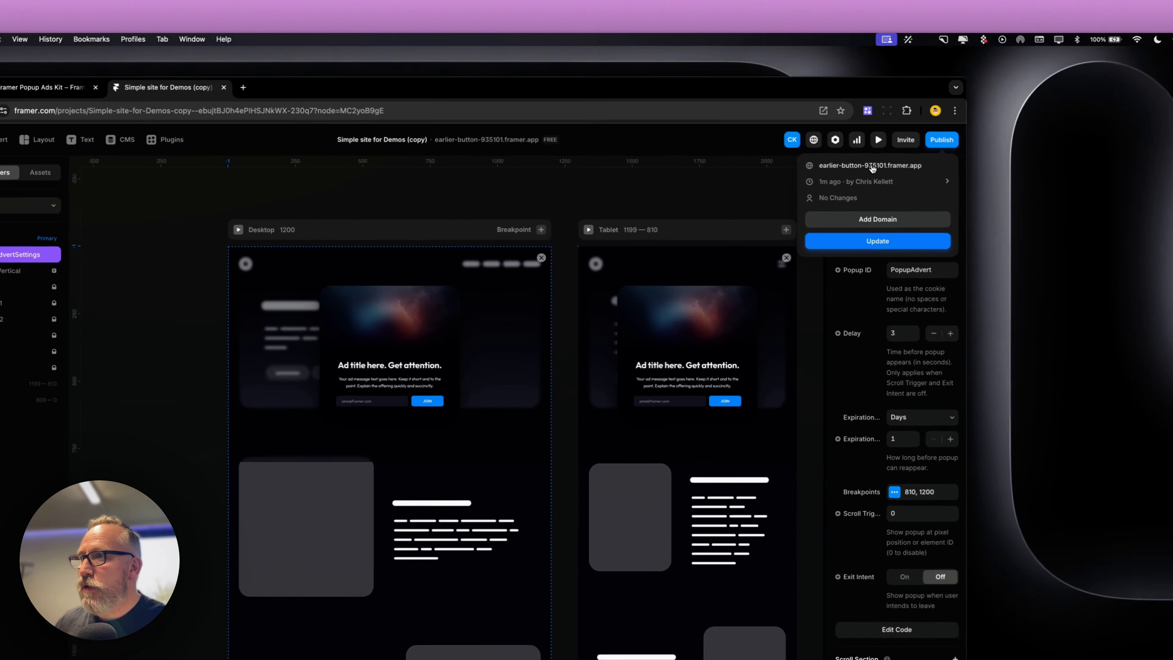
click(818, 141)
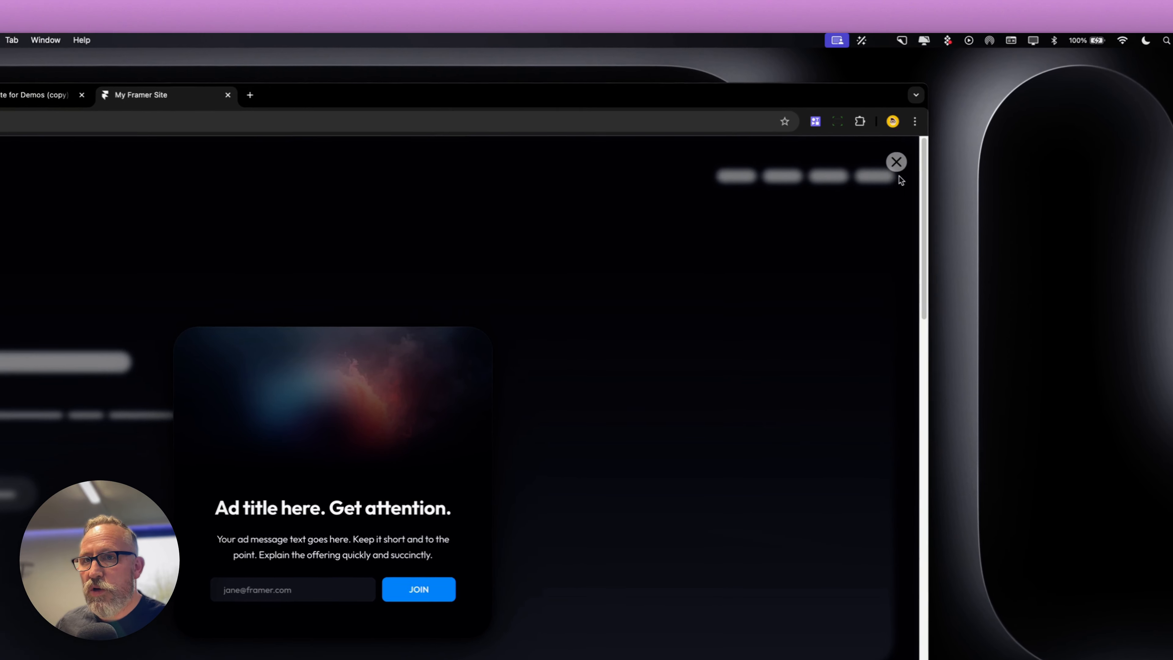
Close the popup on the live site and delete its PopupAdvert cookie in DevTools' Application cookies
click(898, 165)
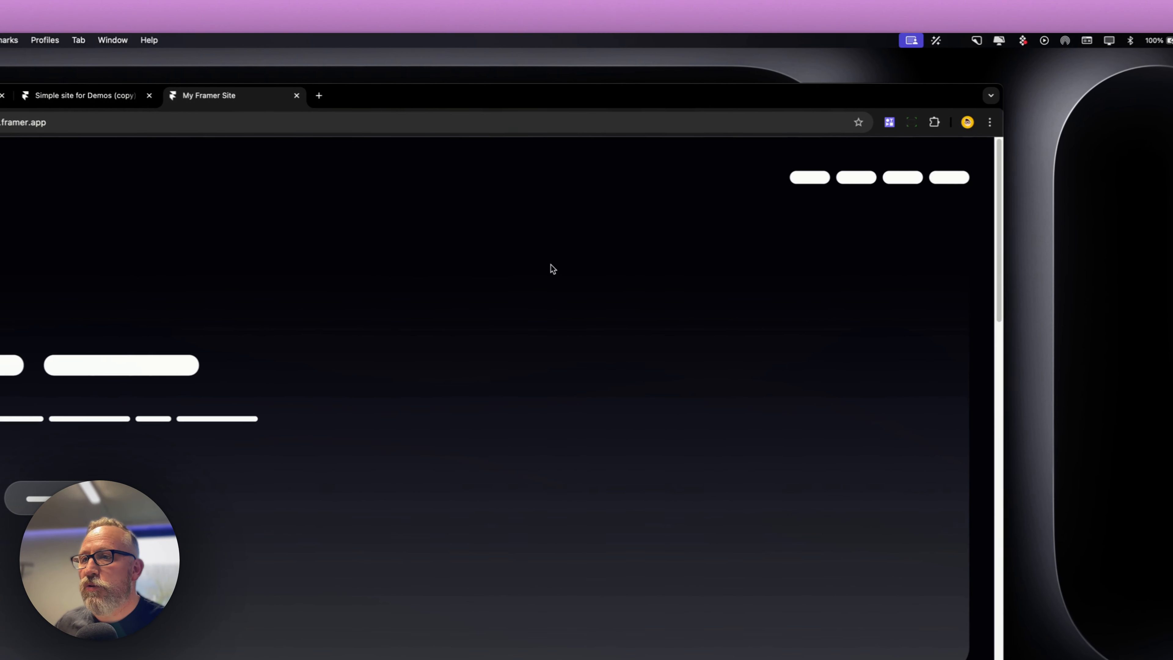
right_click(553, 265)
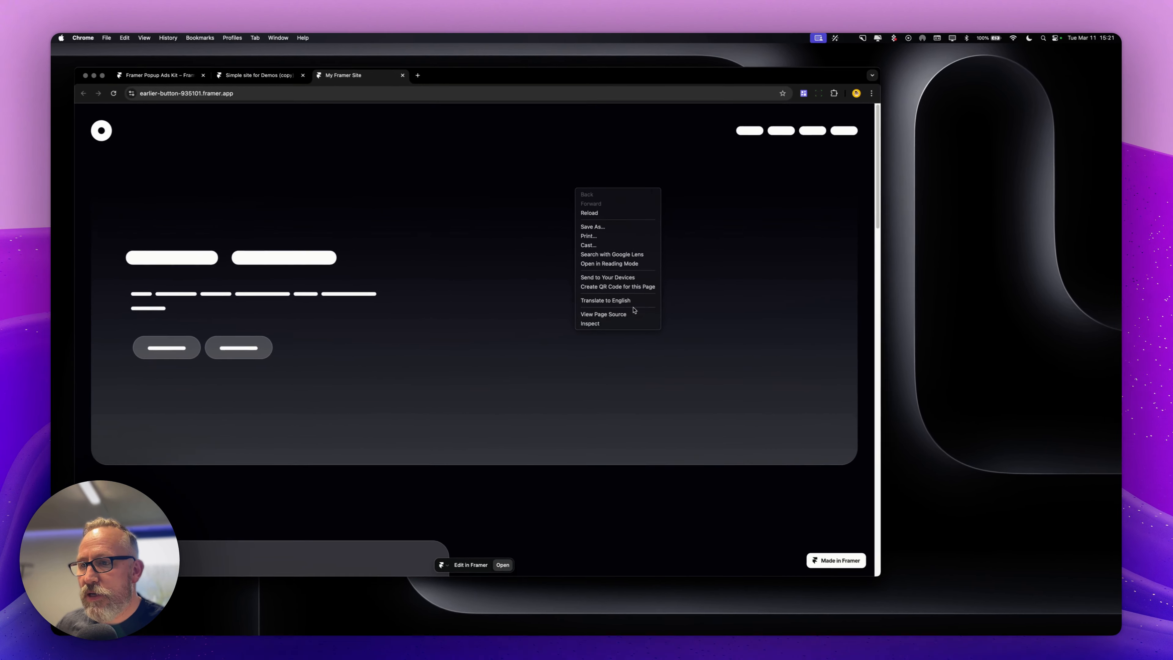
click(619, 319)
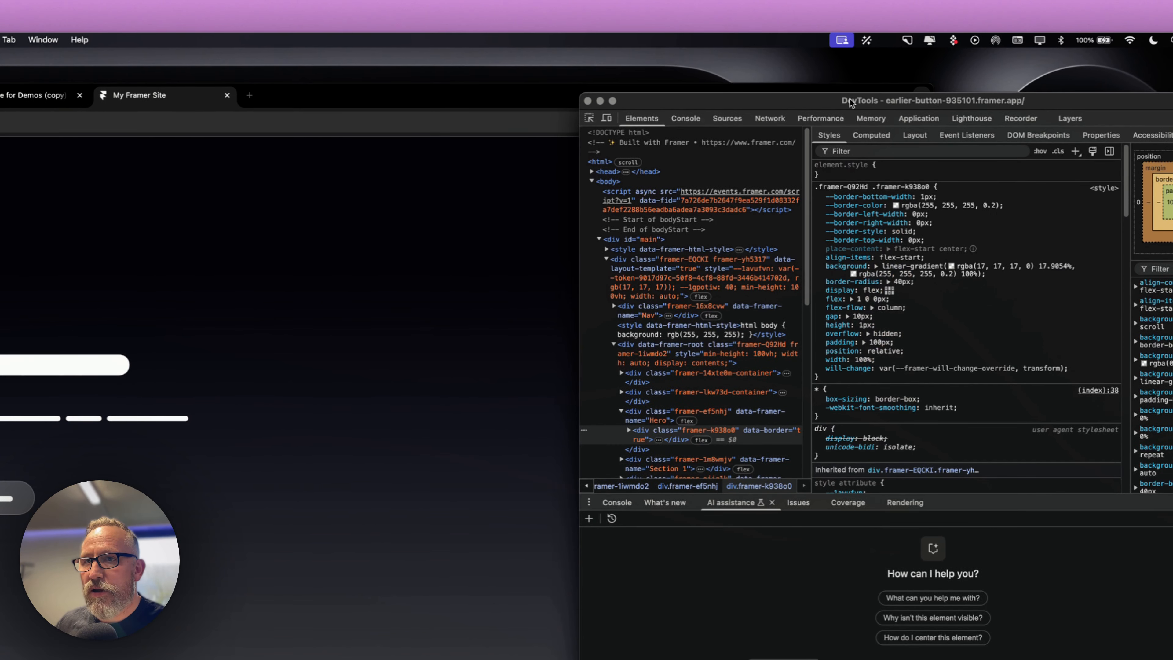
drag(851, 102, 522, 162)
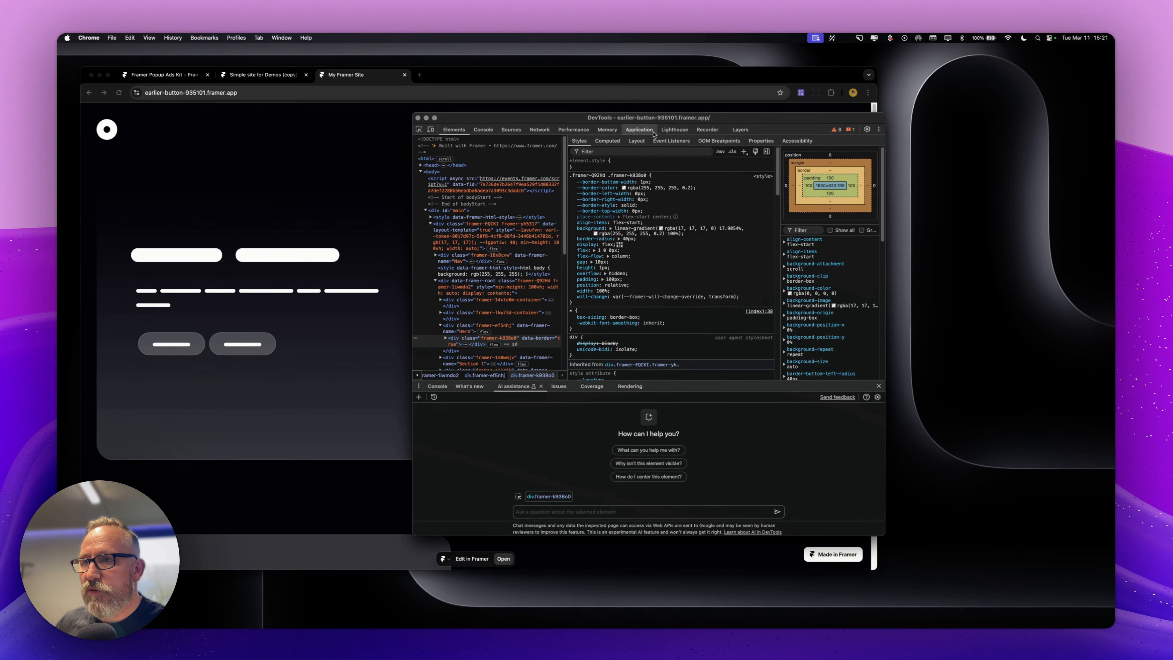
click(640, 130)
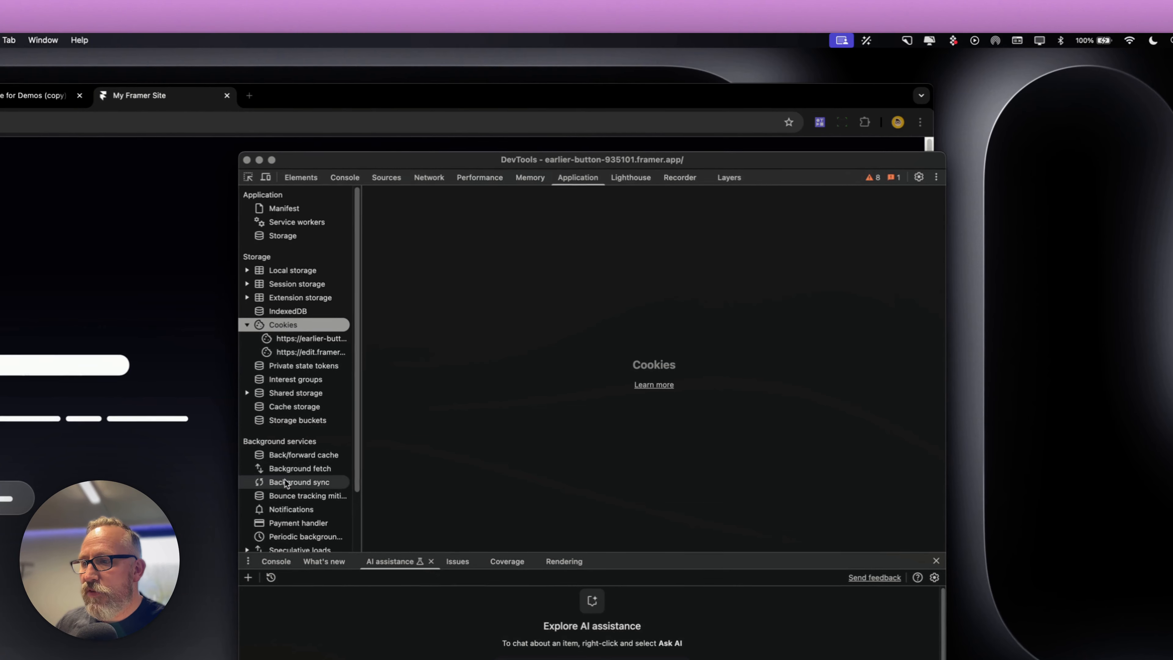
scroll(286, 479, down, 2)
scroll(288, 476, up, 2)
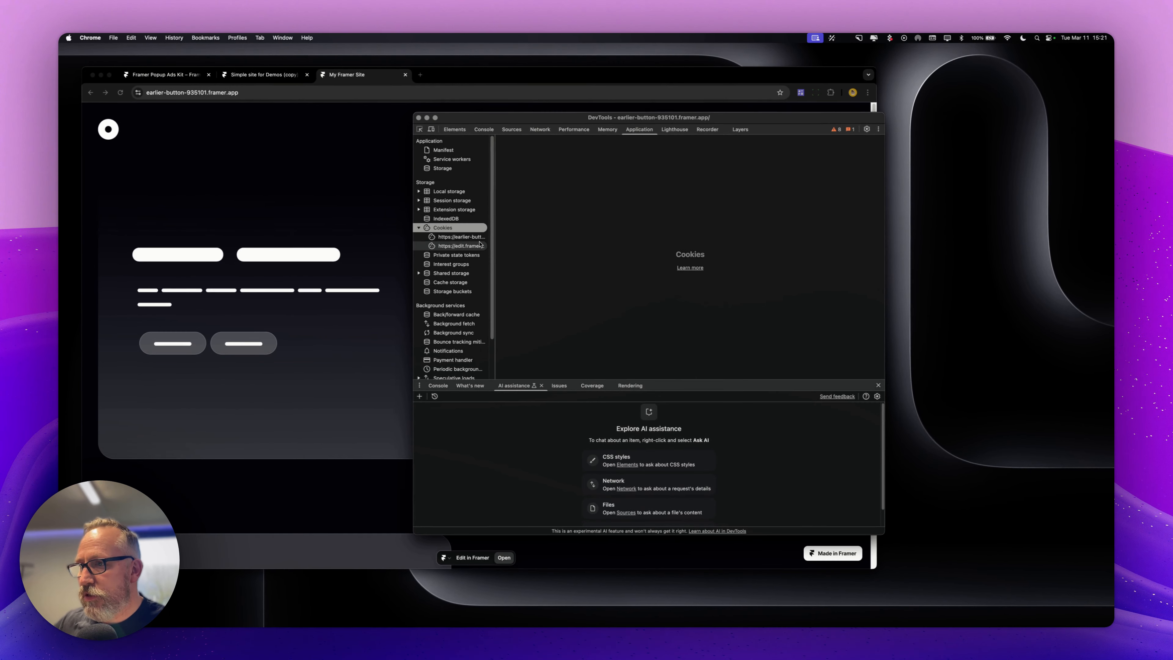
click(451, 240)
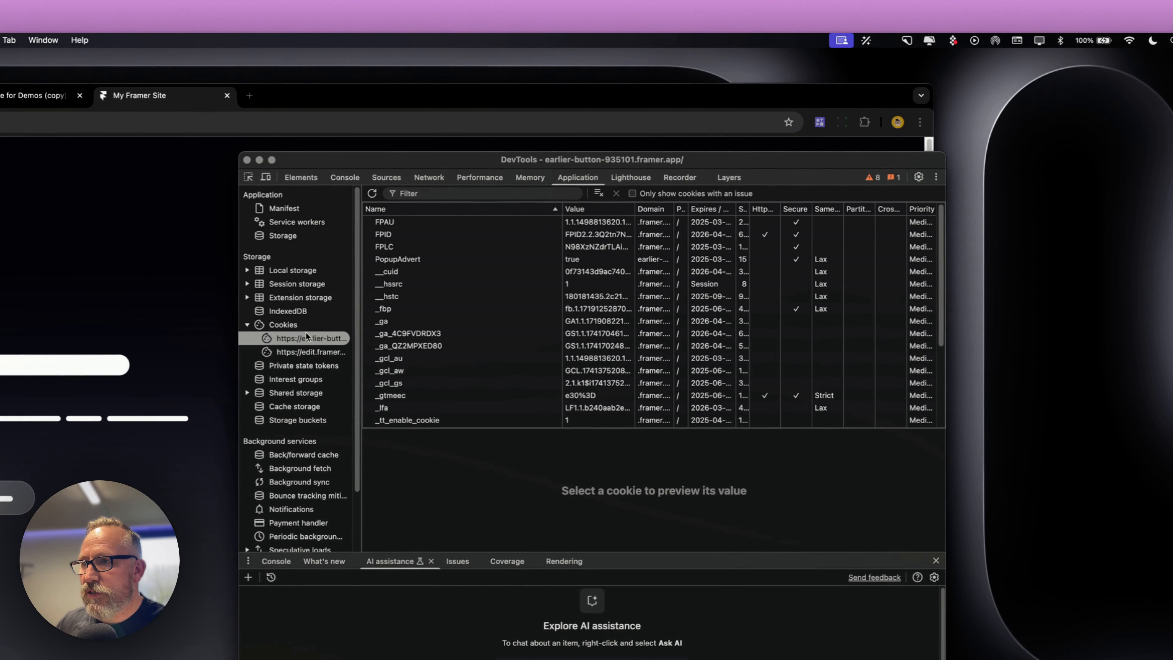
click(409, 260)
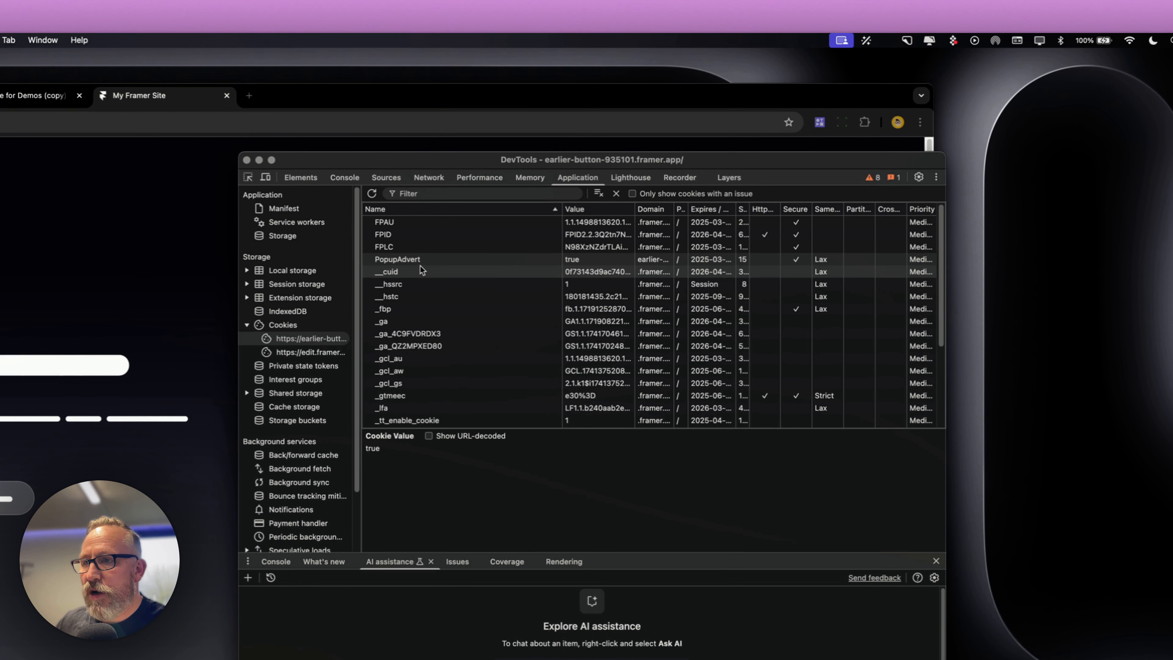
key(Delete)
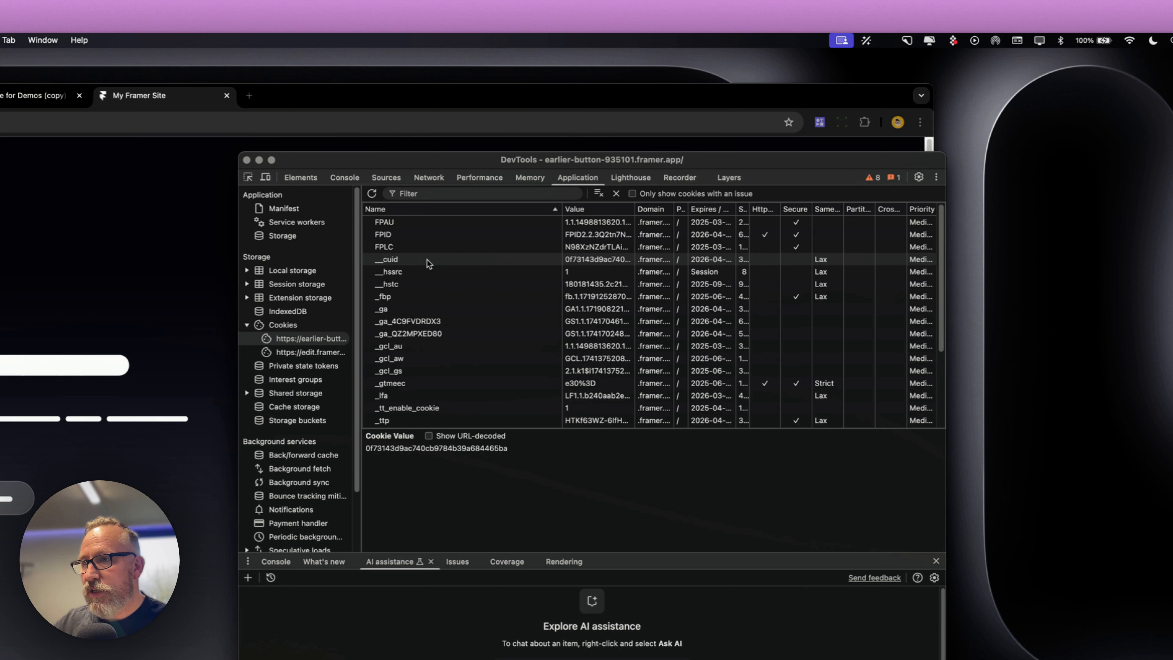
Reload the live page to check the popup reappears, then close it
click(168, 252)
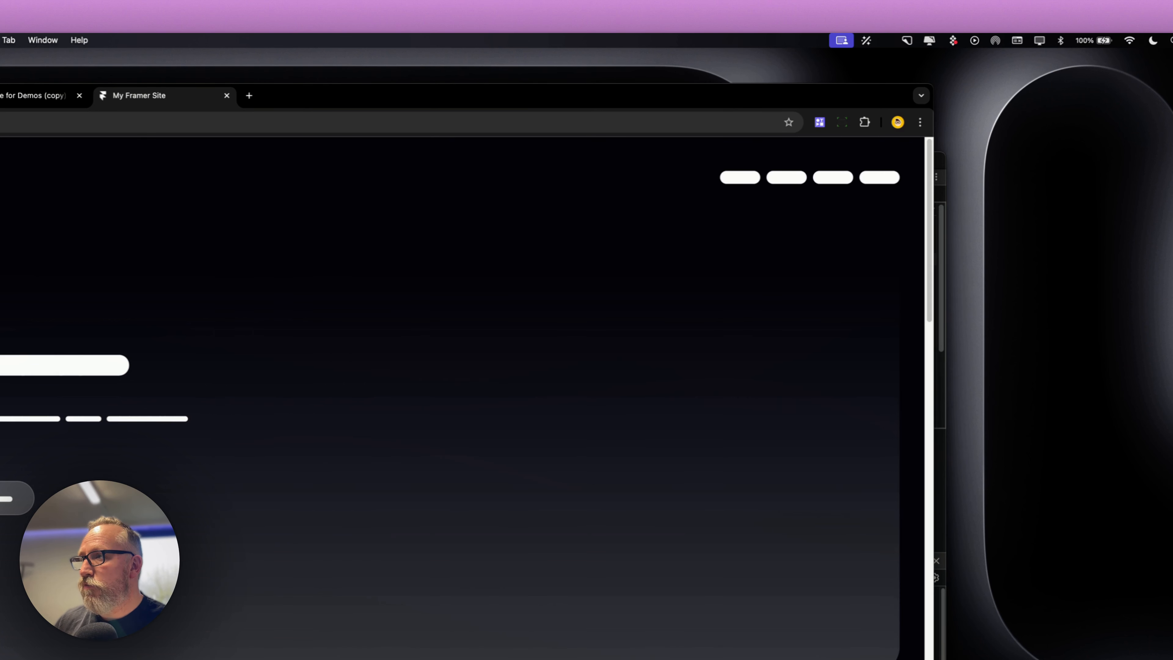
key(super+r)
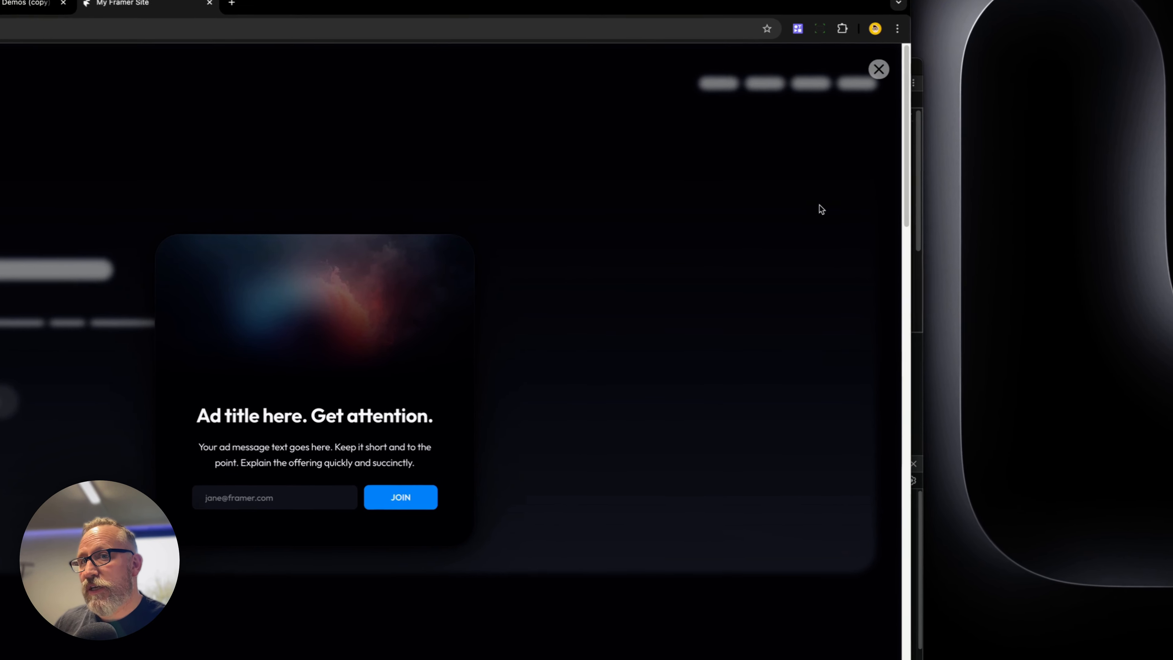
click(880, 69)
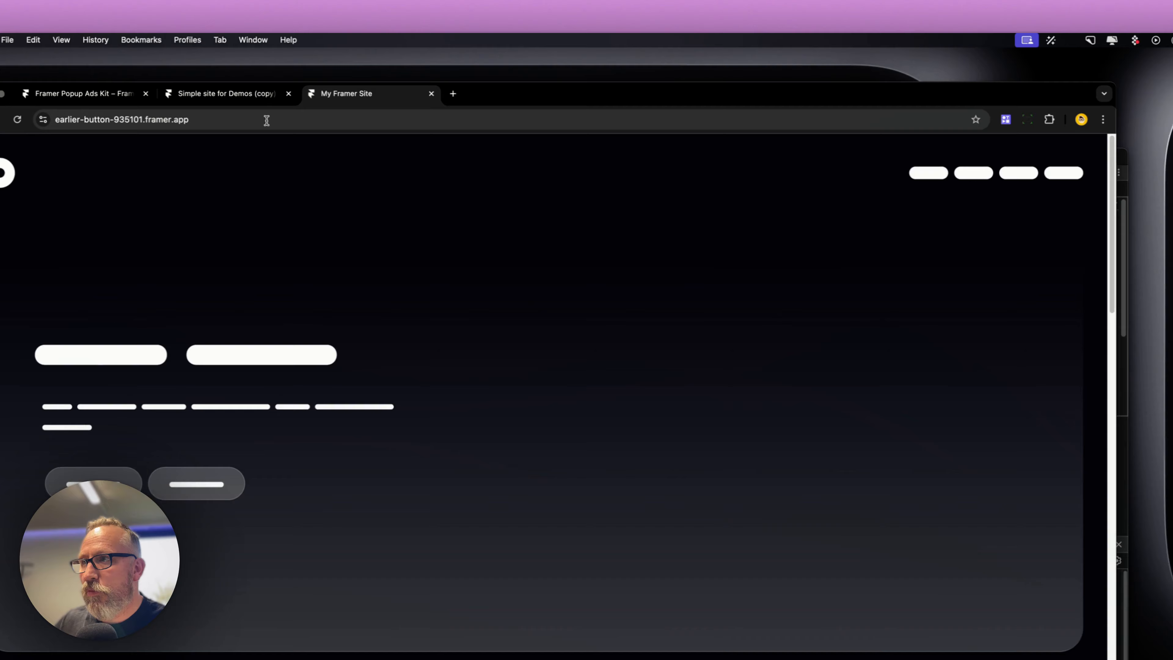
Turn on Exit Intent for PopupAdvertSettings in the editor and update the published site
click(225, 94)
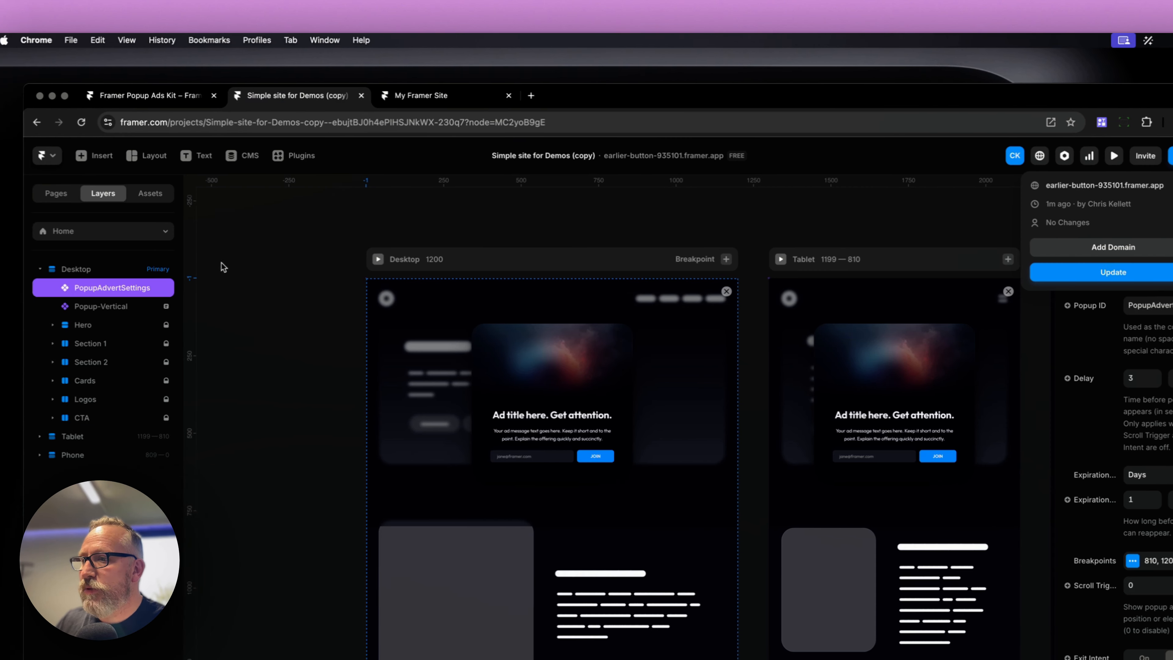
click(196, 301)
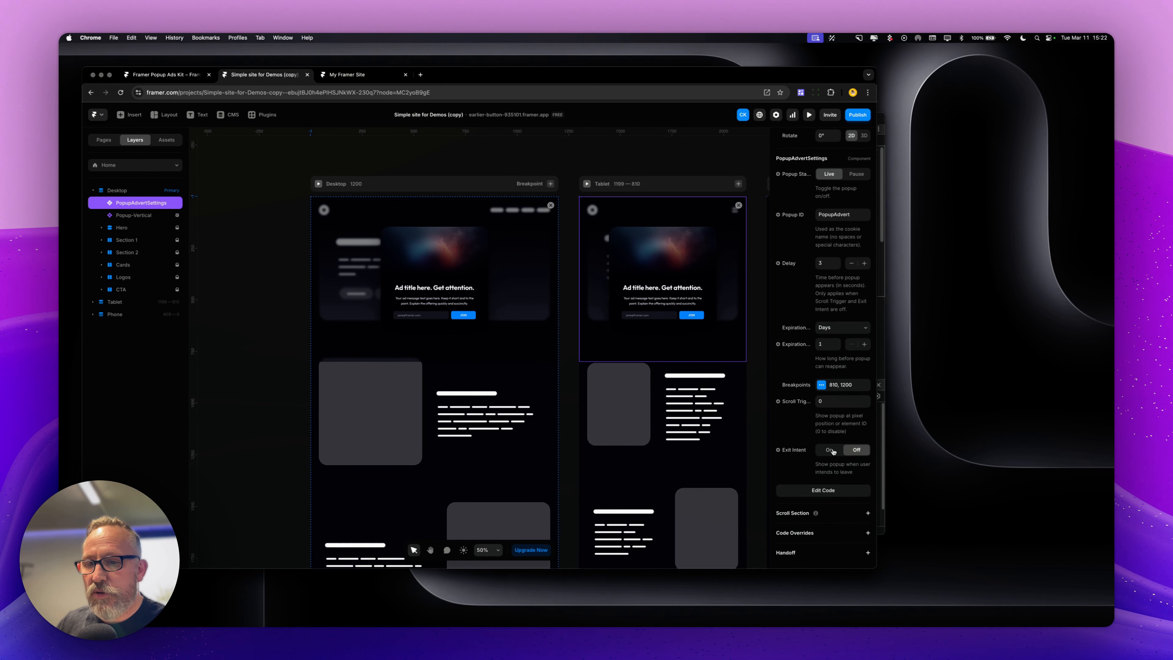
click(833, 451)
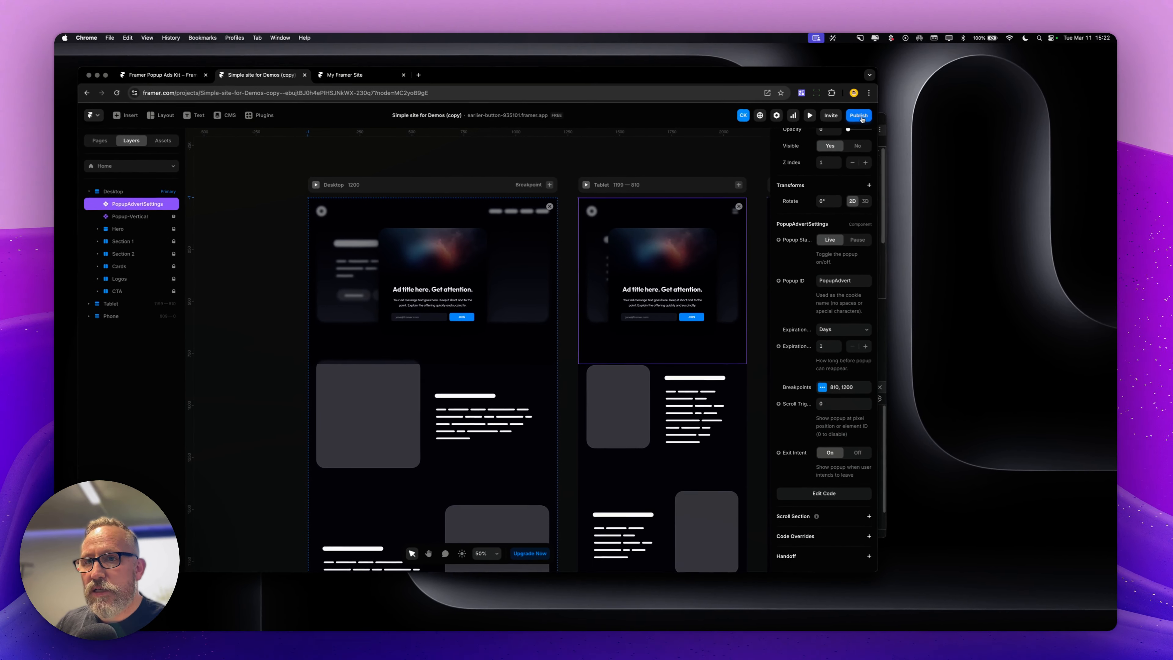
click(872, 122)
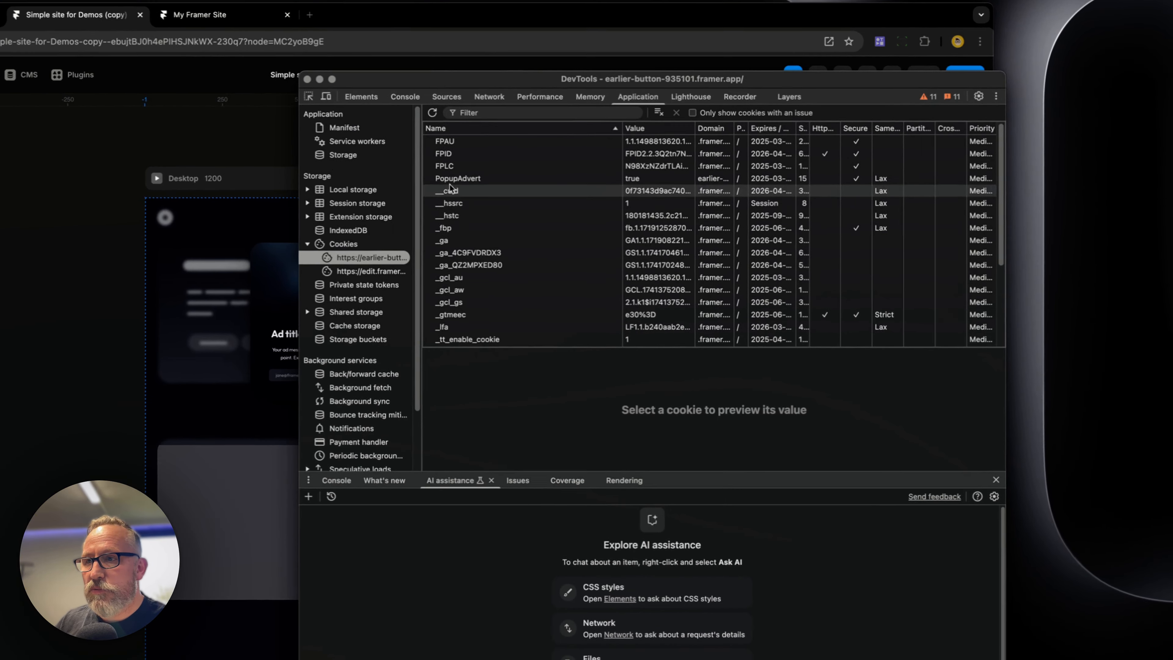
Delete the PopupAdvert cookie again in DevTools and return to the live site tab
click(394, 187)
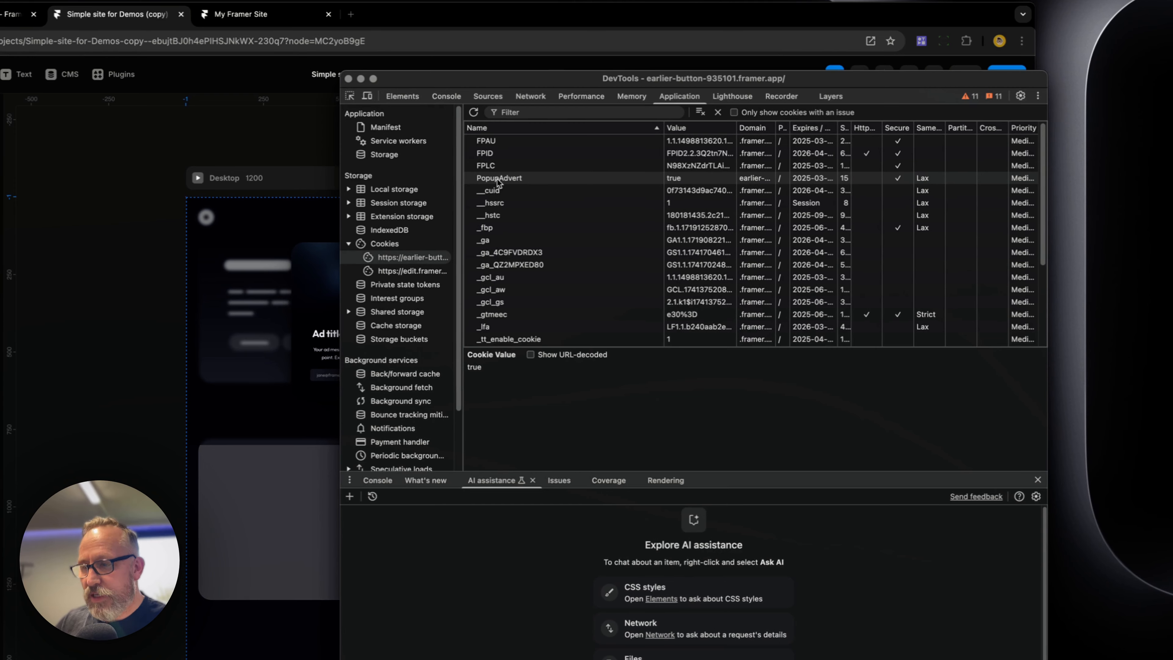
key(Delete)
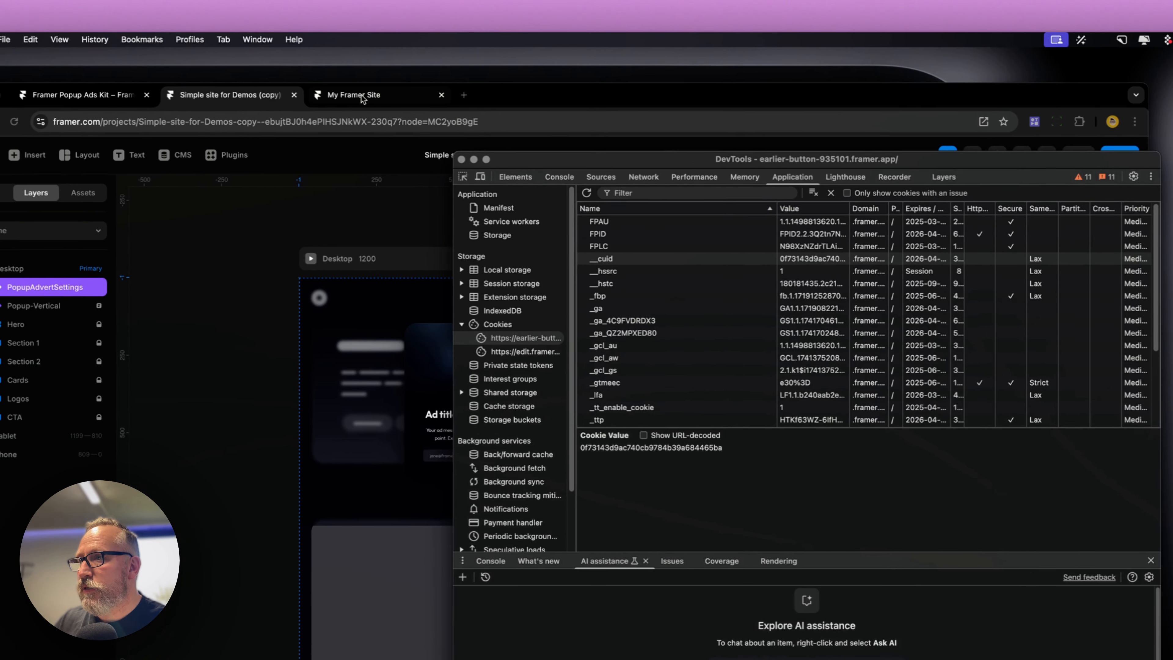
click(351, 90)
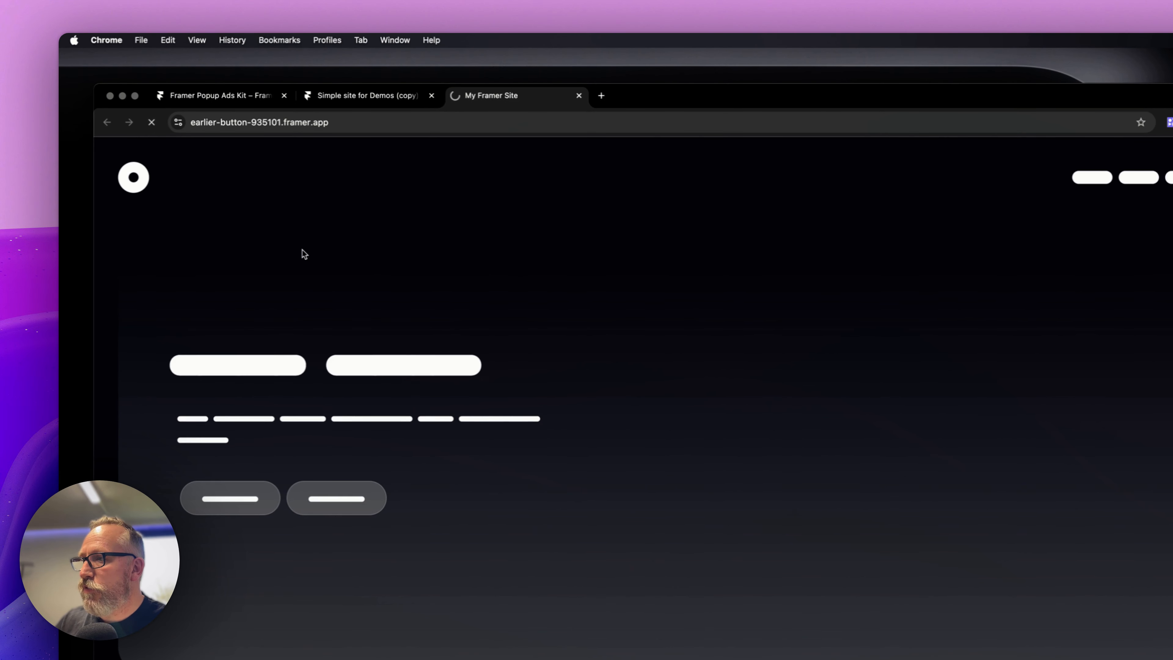
Scroll the live page and move toward leaving it to trigger the exit-intent popup, then dismiss it
scroll(619, 294, down, 10)
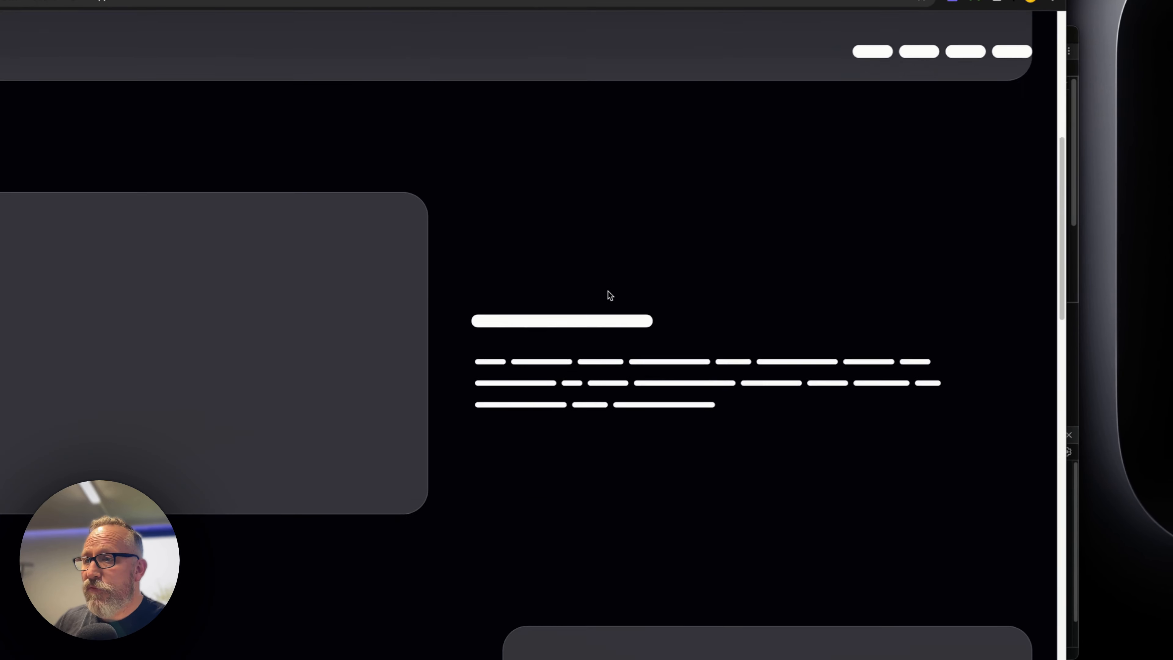
scroll(610, 295, up, 5)
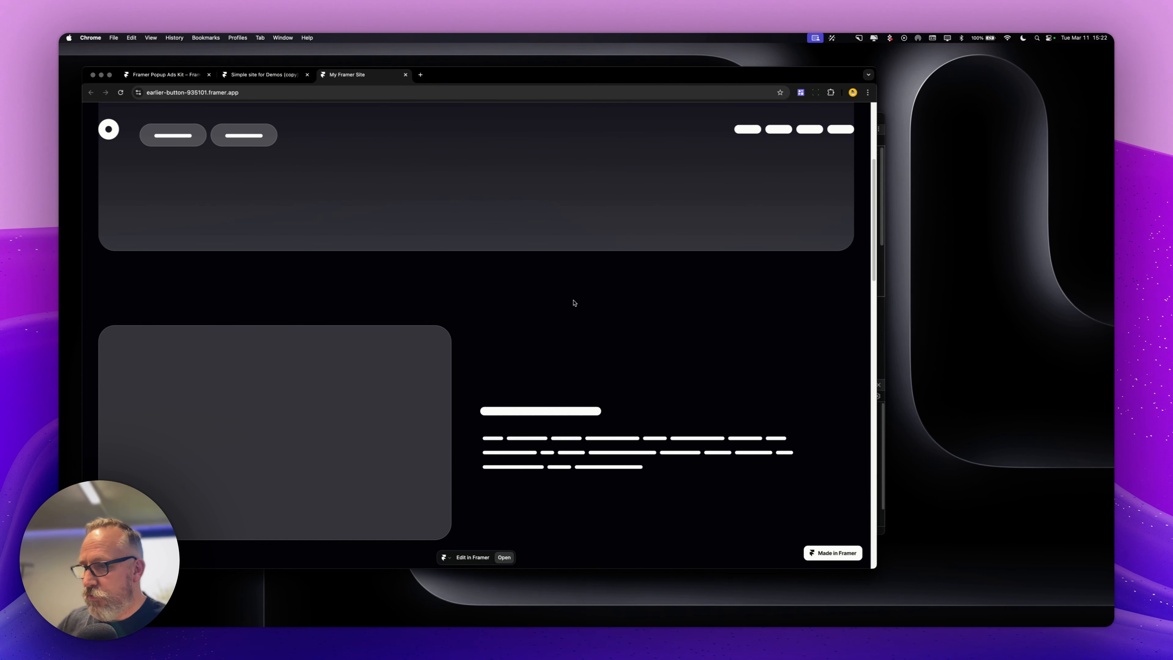
scroll(575, 303, up, 5)
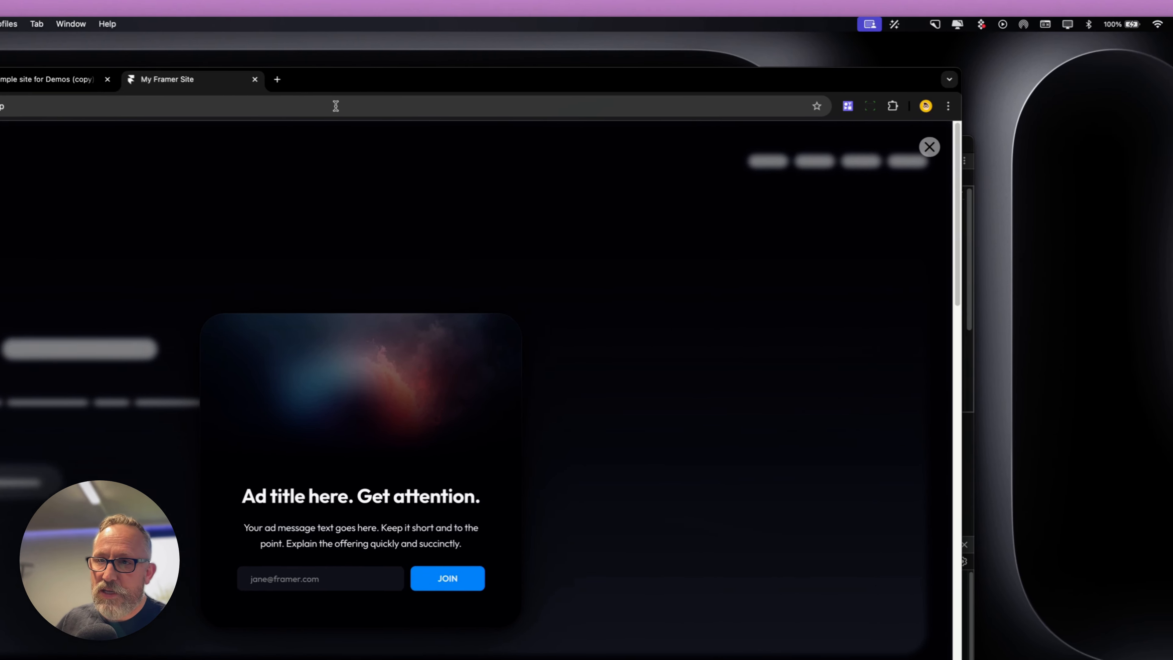
click(1034, 37)
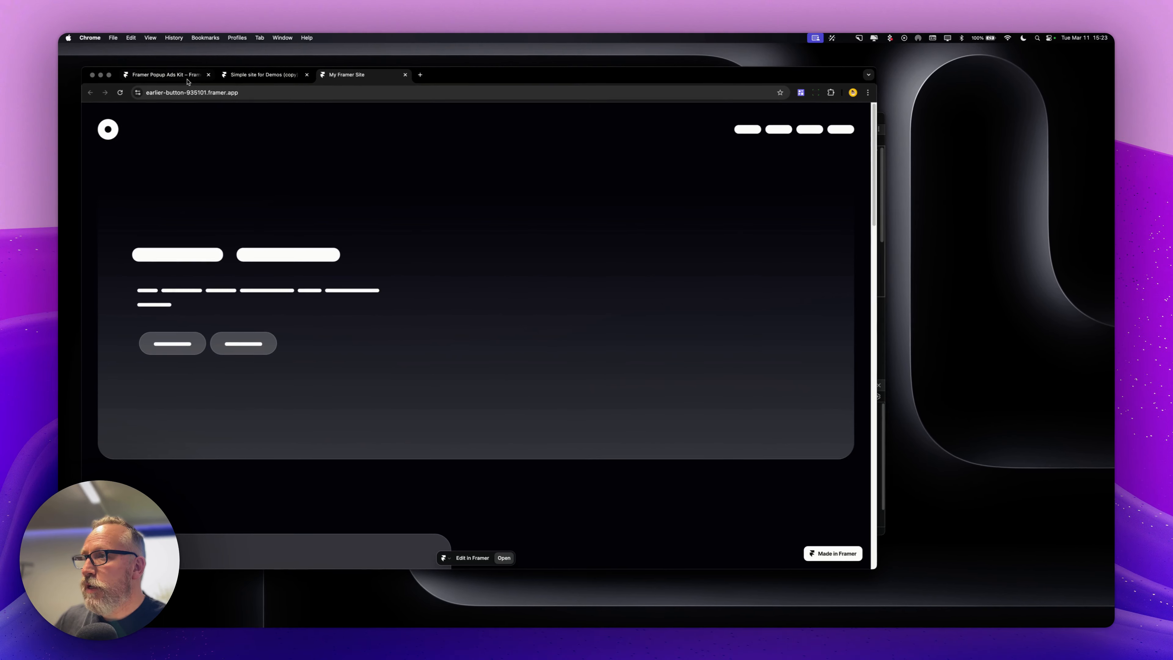
Add a Scroll Section to the Cards layer on the Desktop page in the editor
click(244, 73)
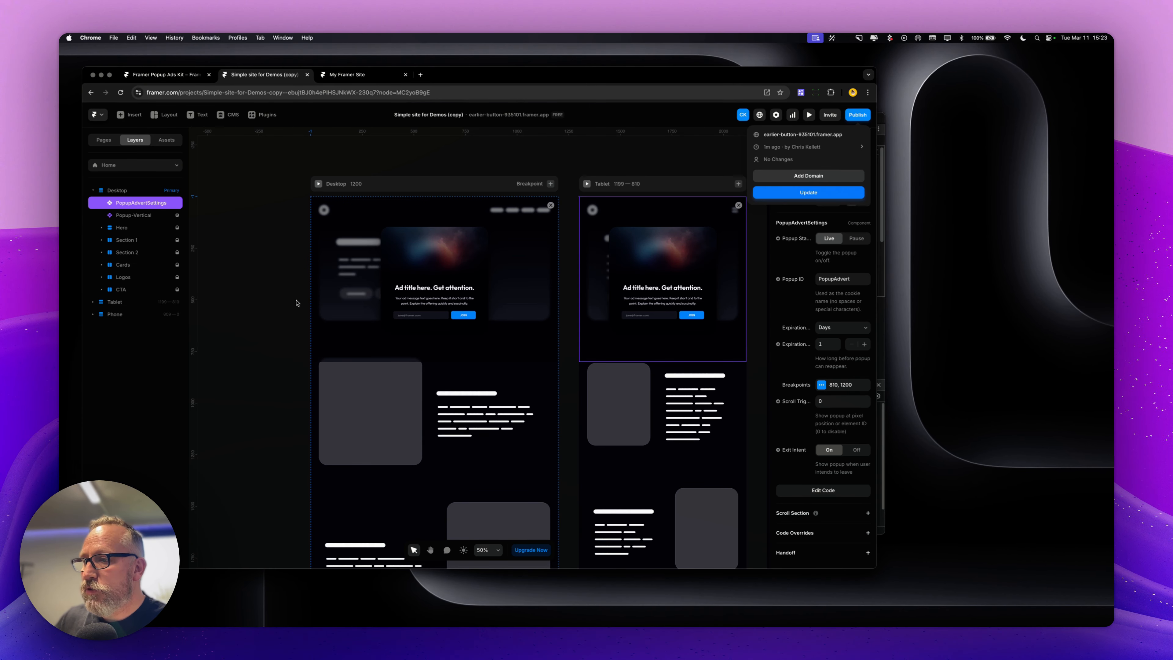
scroll(290, 303, down, 10)
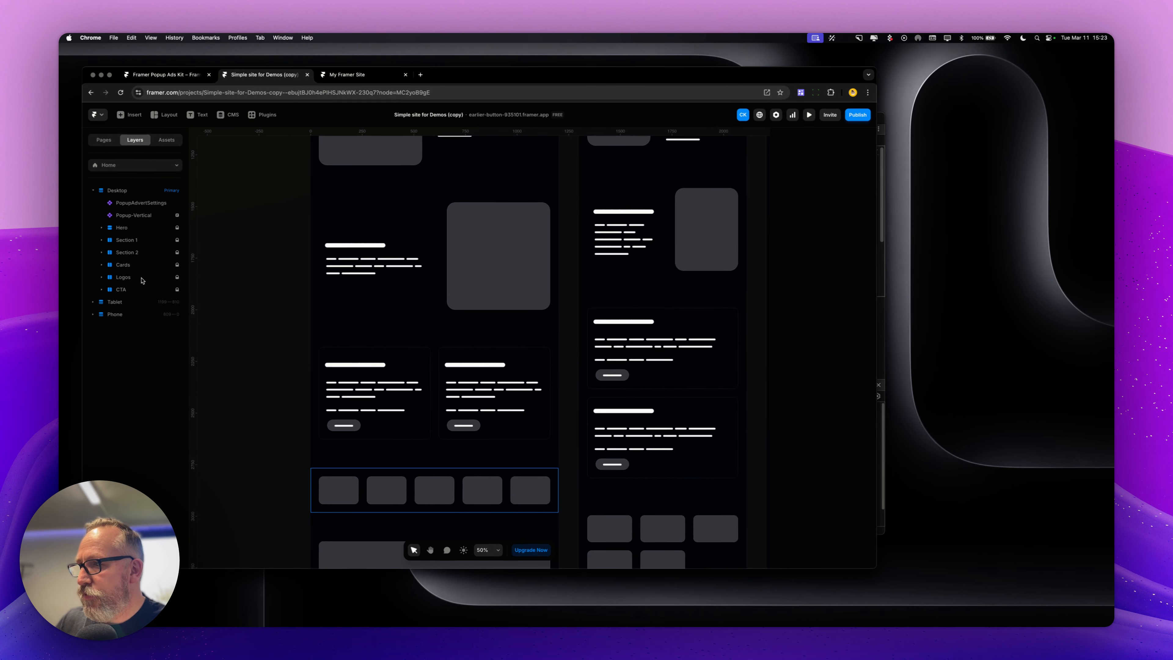
click(144, 270)
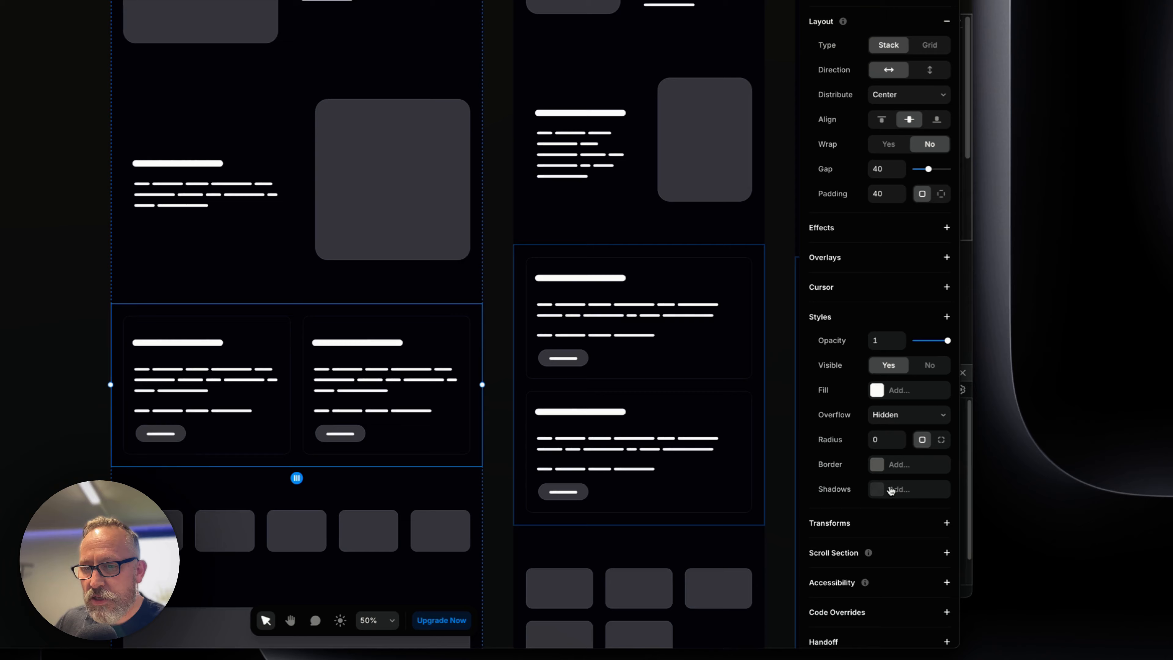
click(947, 553)
click(906, 577)
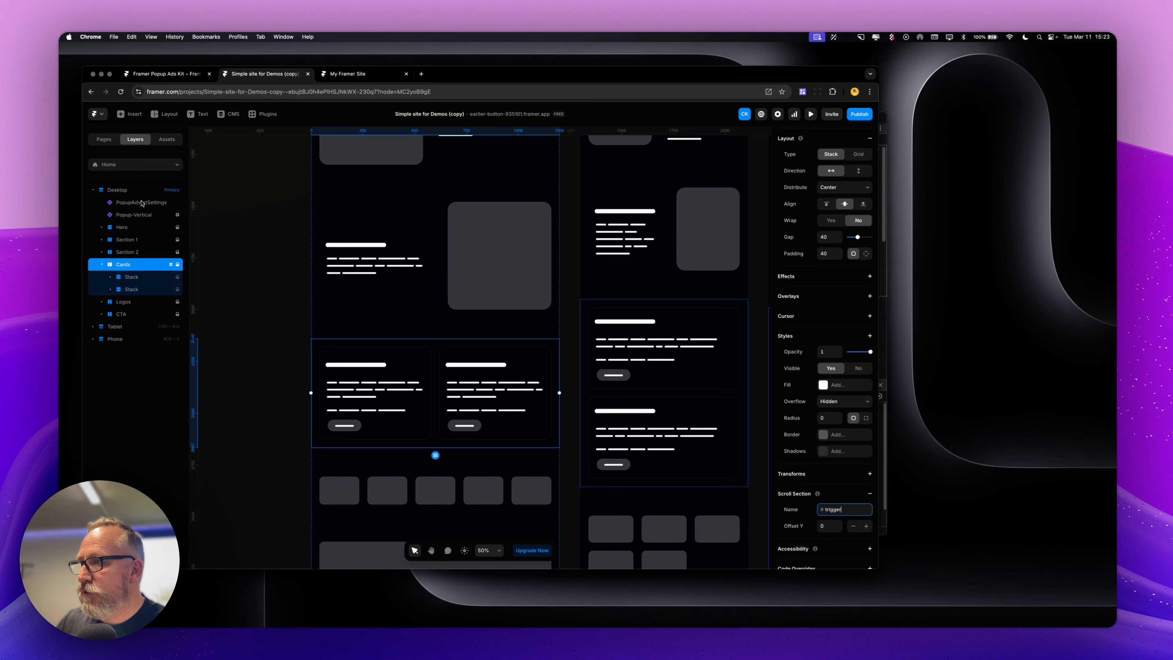
Turn off Exit Intent and set the Scroll Trigger to #trigger in the PopupAdvertSettings properties
click(184, 121)
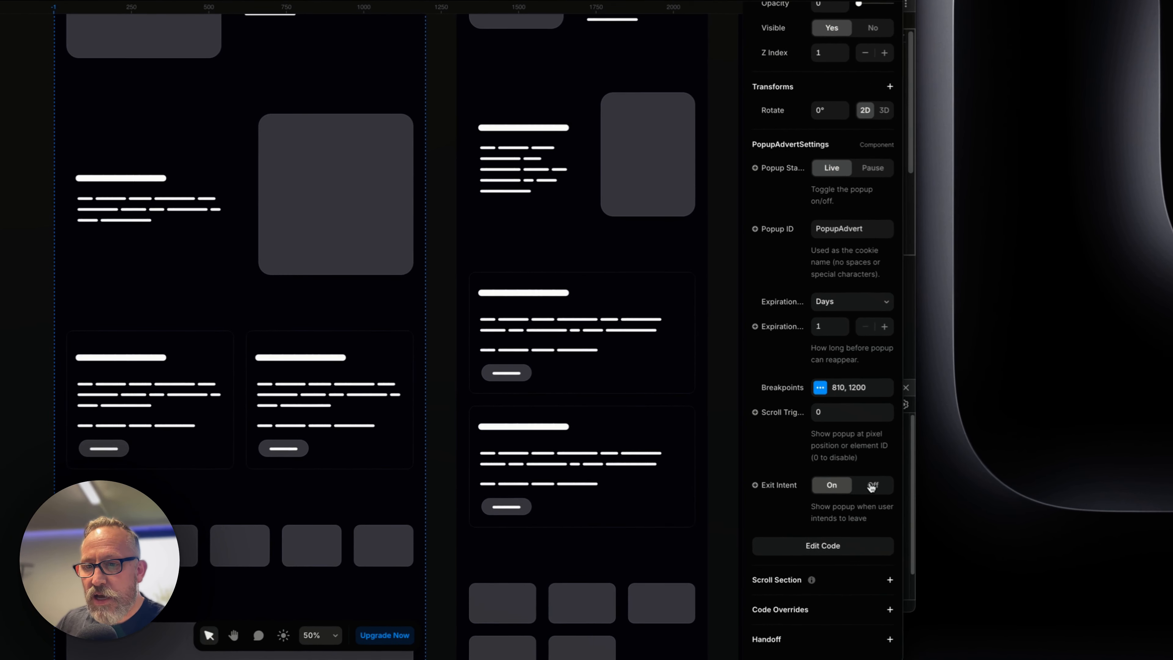
click(870, 485)
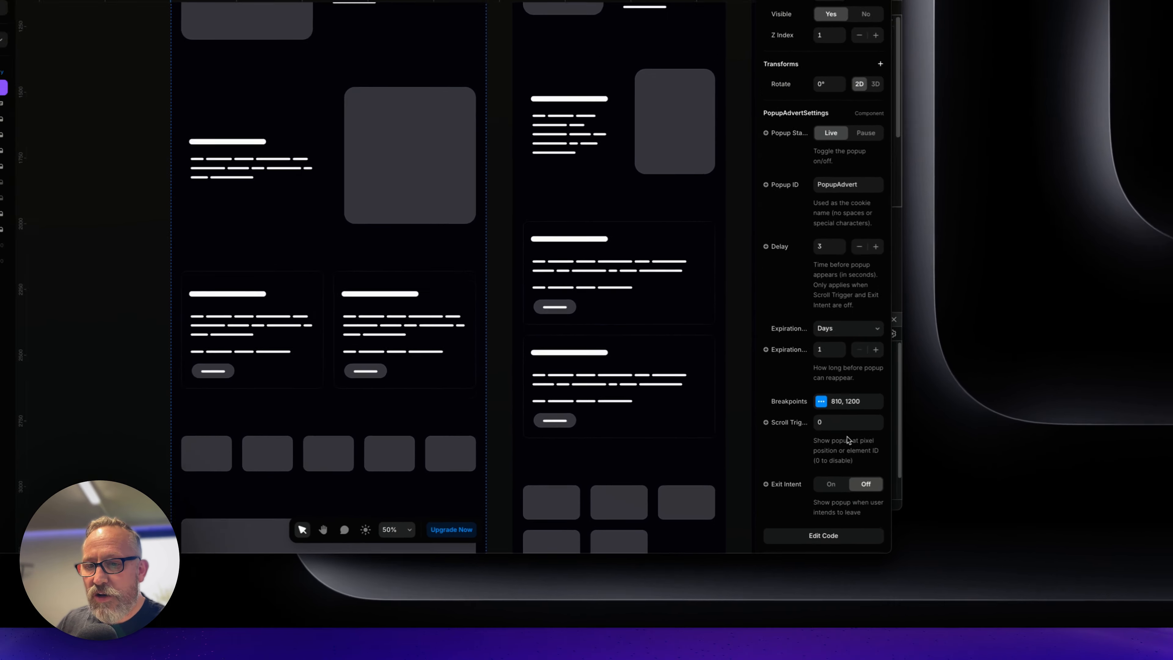
click(855, 412)
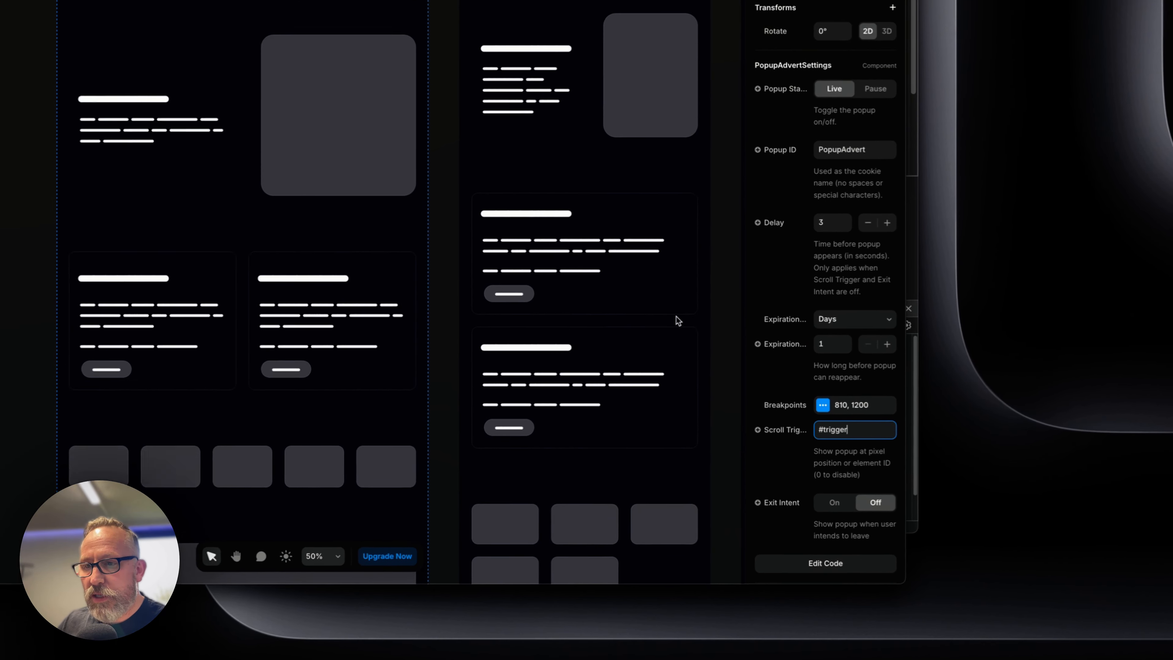
click(719, 279)
click(890, 156)
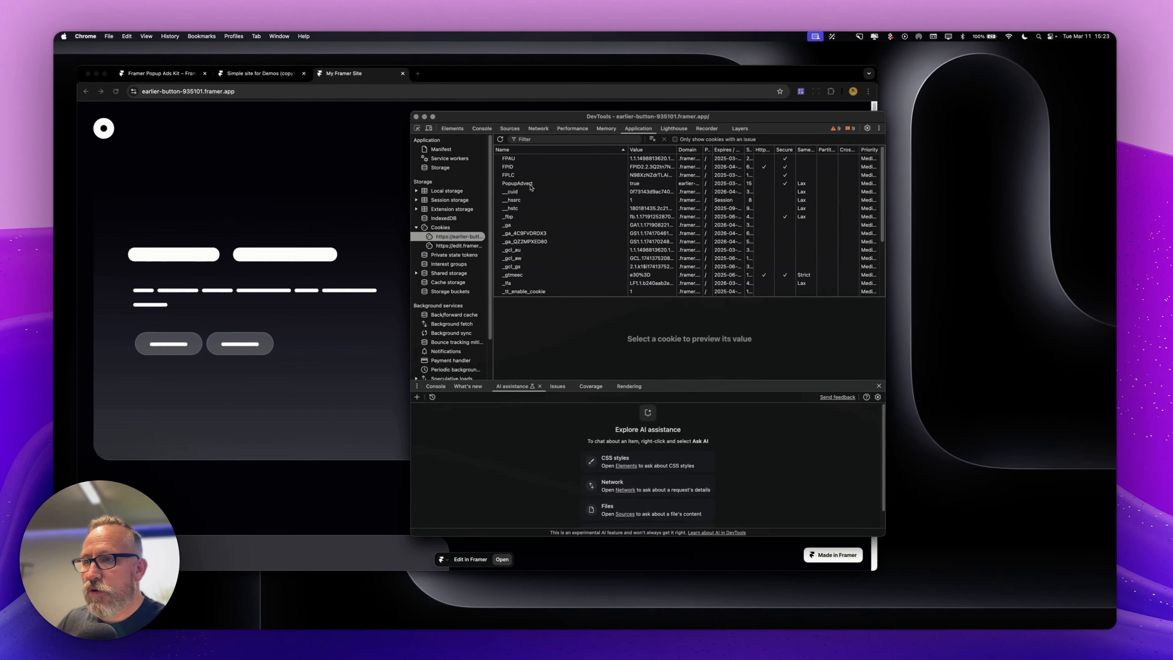
Reset the PopupAdvert cookie in DevTools, then scroll the live page until the popup appears and close it
click(531, 188)
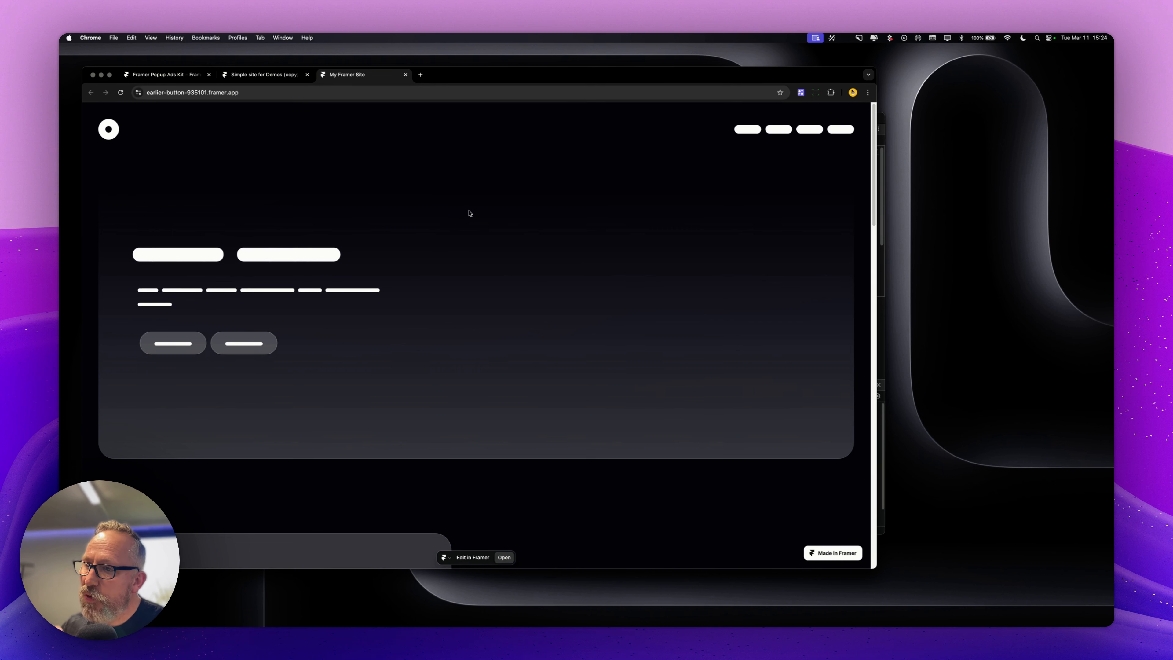
scroll(474, 214, down, 6)
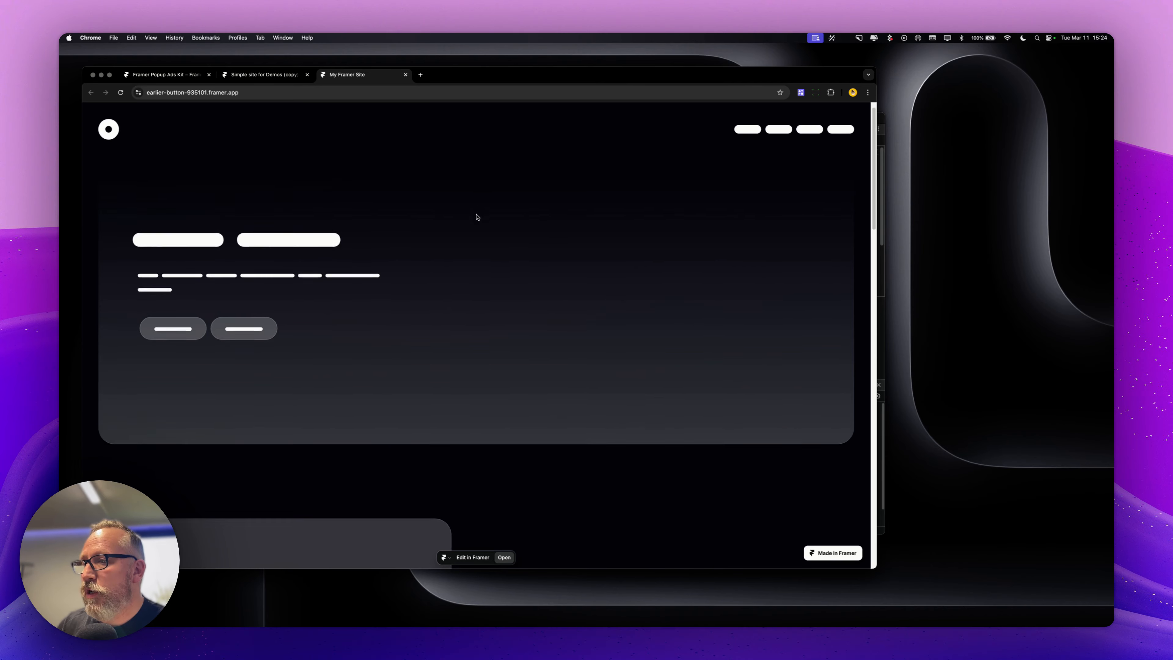
scroll(479, 219, down, 8)
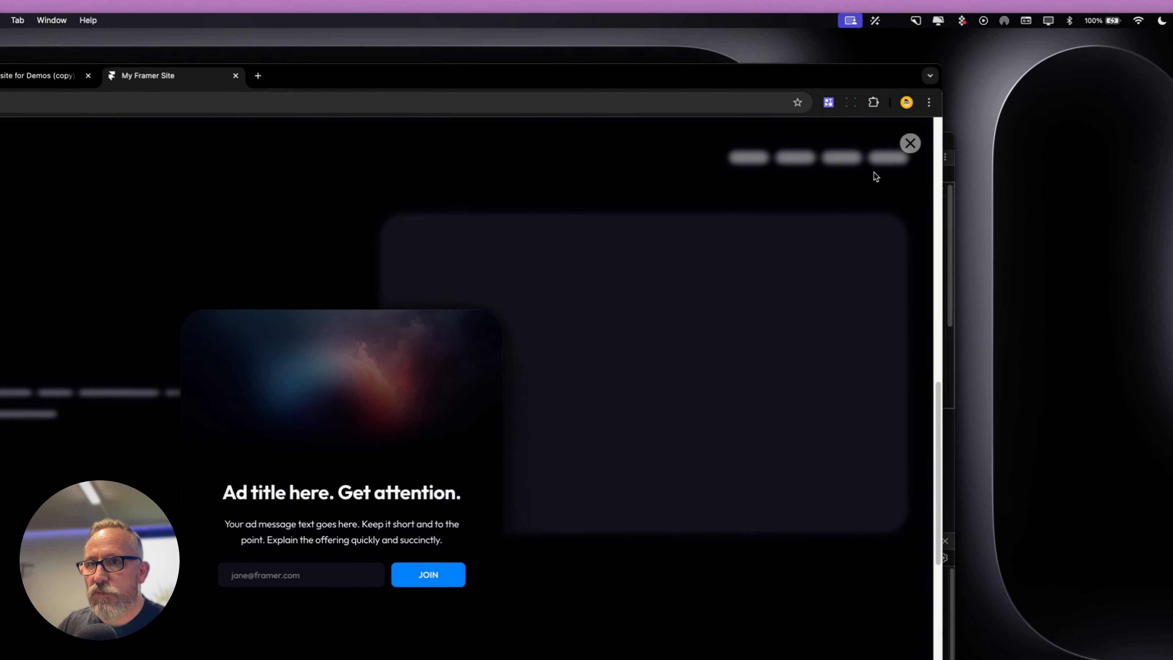
click(911, 143)
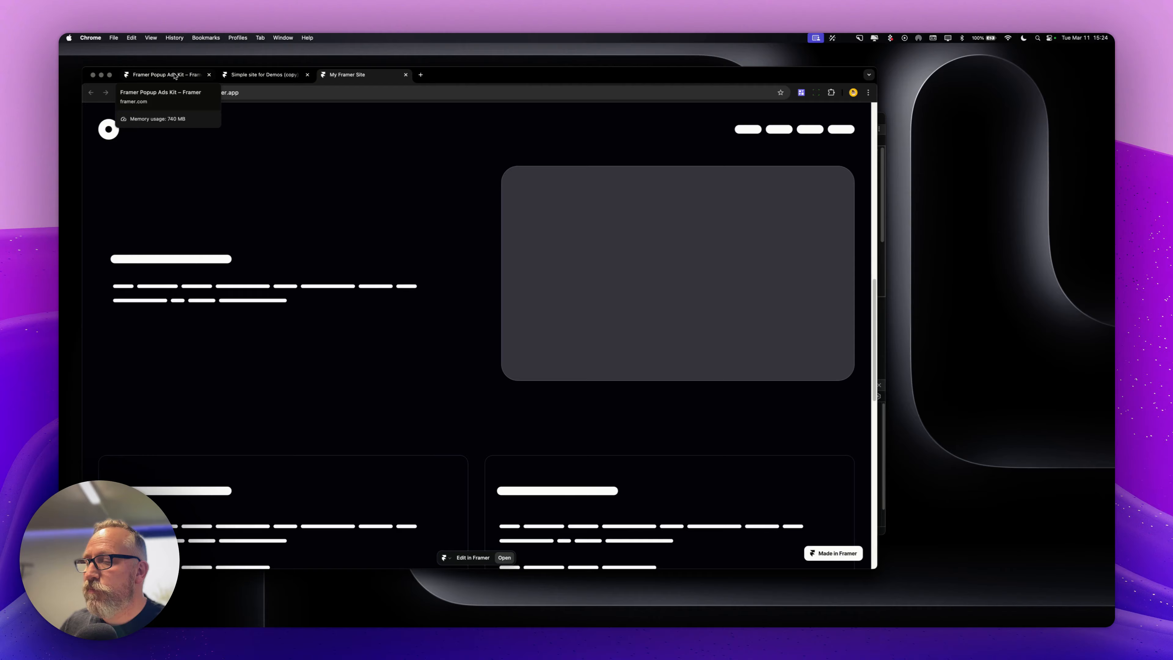
Change the PopupAdvertSettings Popup ID to CookieTest and update the published site
click(91, 97)
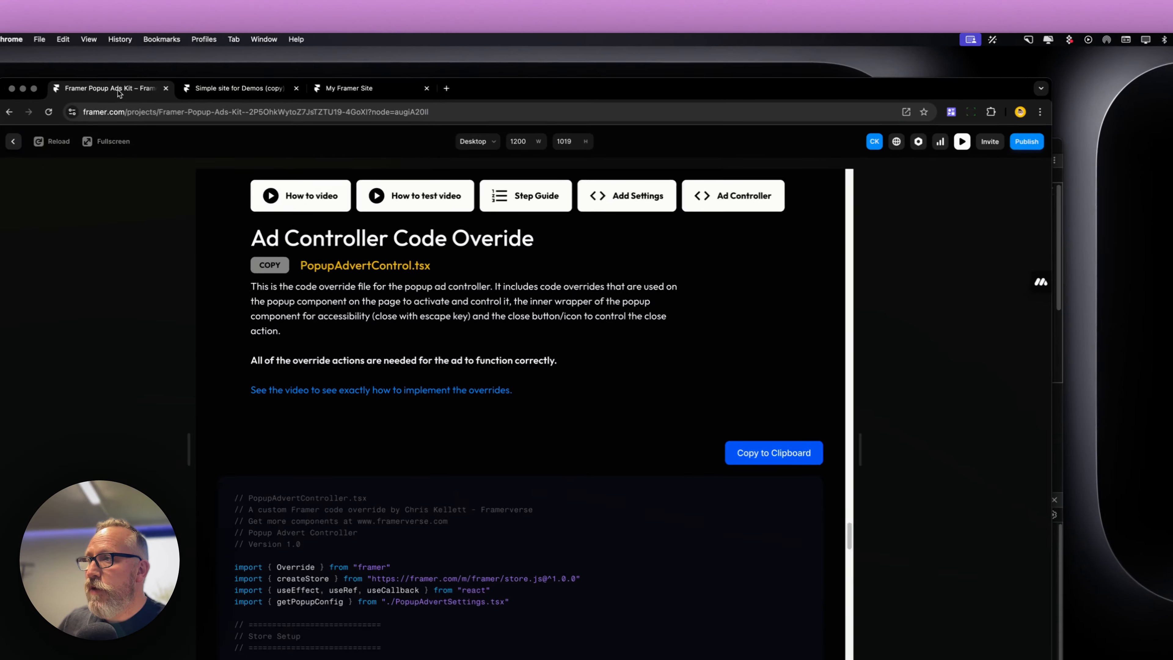
click(213, 89)
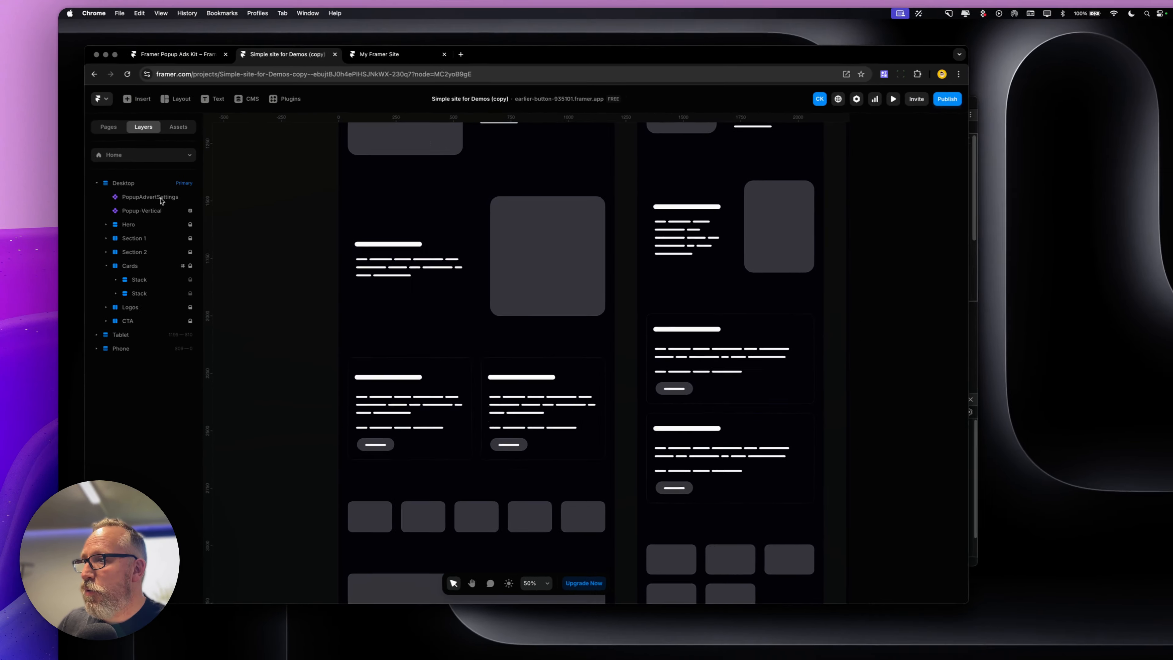
click(126, 178)
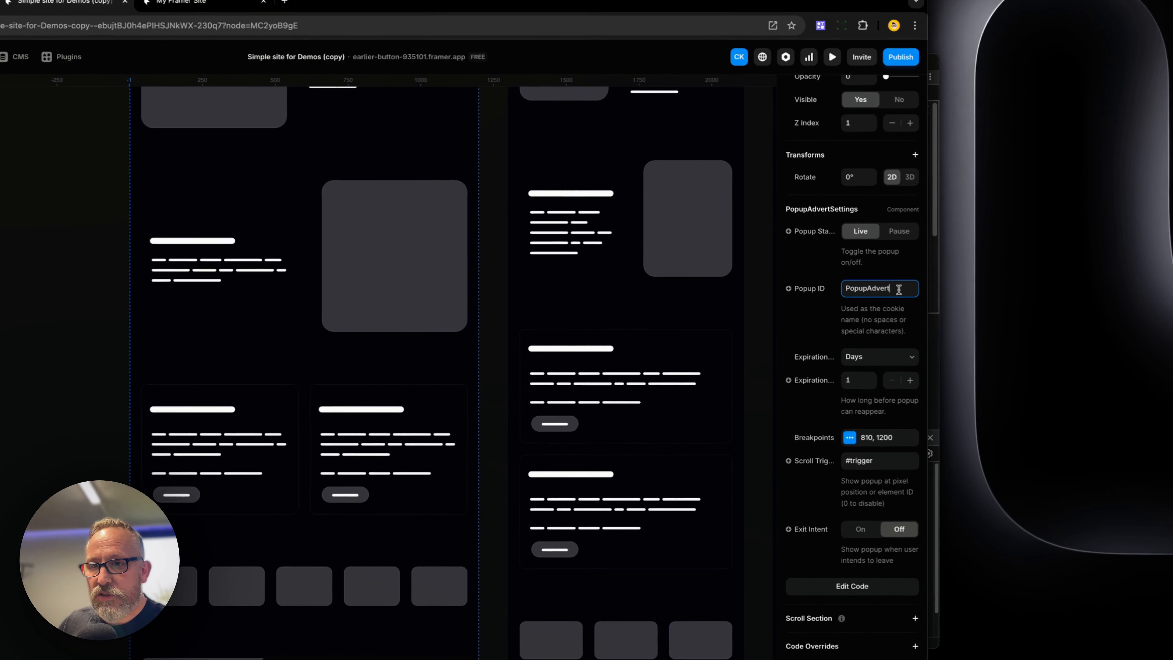
text(CookieTest)
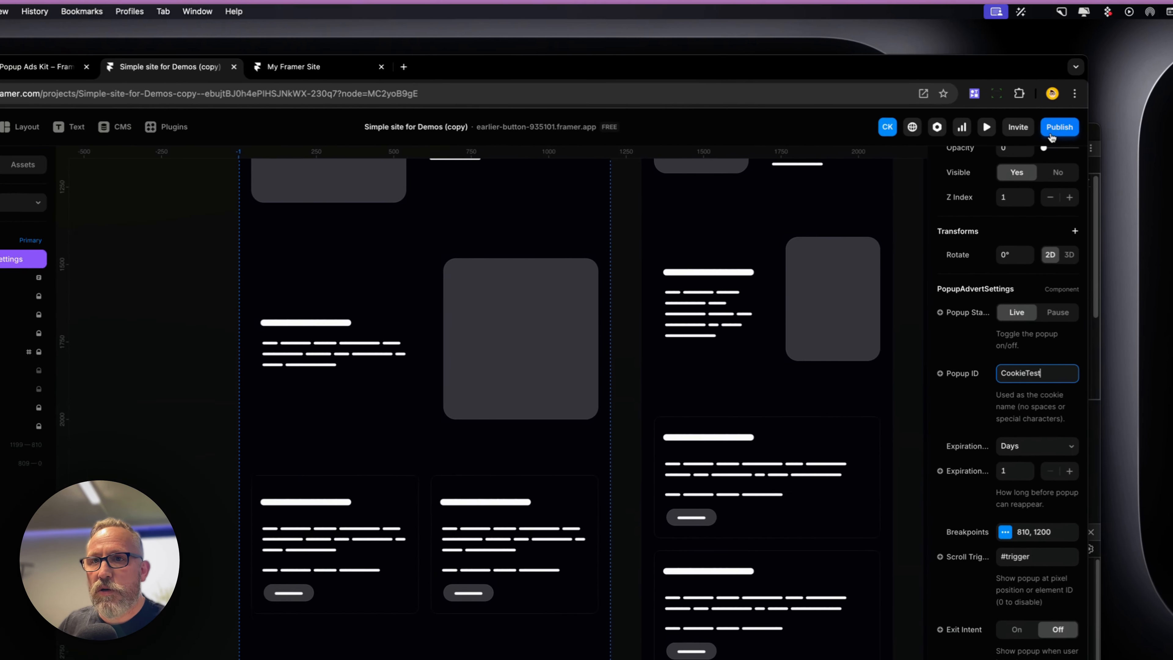
click(1052, 134)
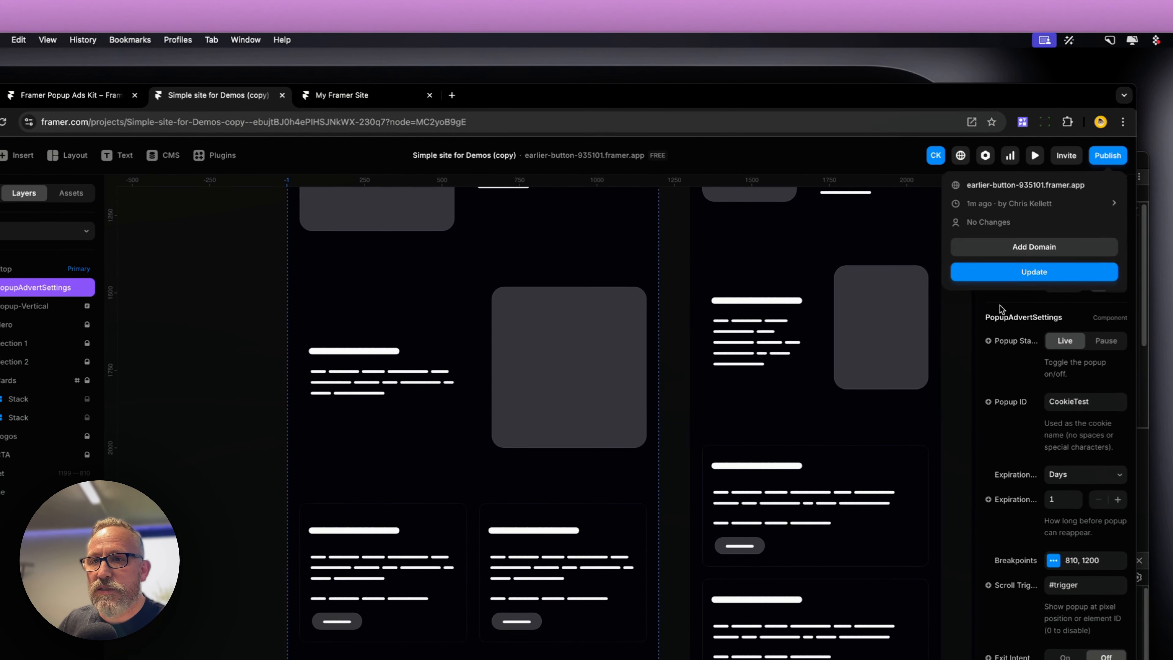
key(ctrl+Tab)
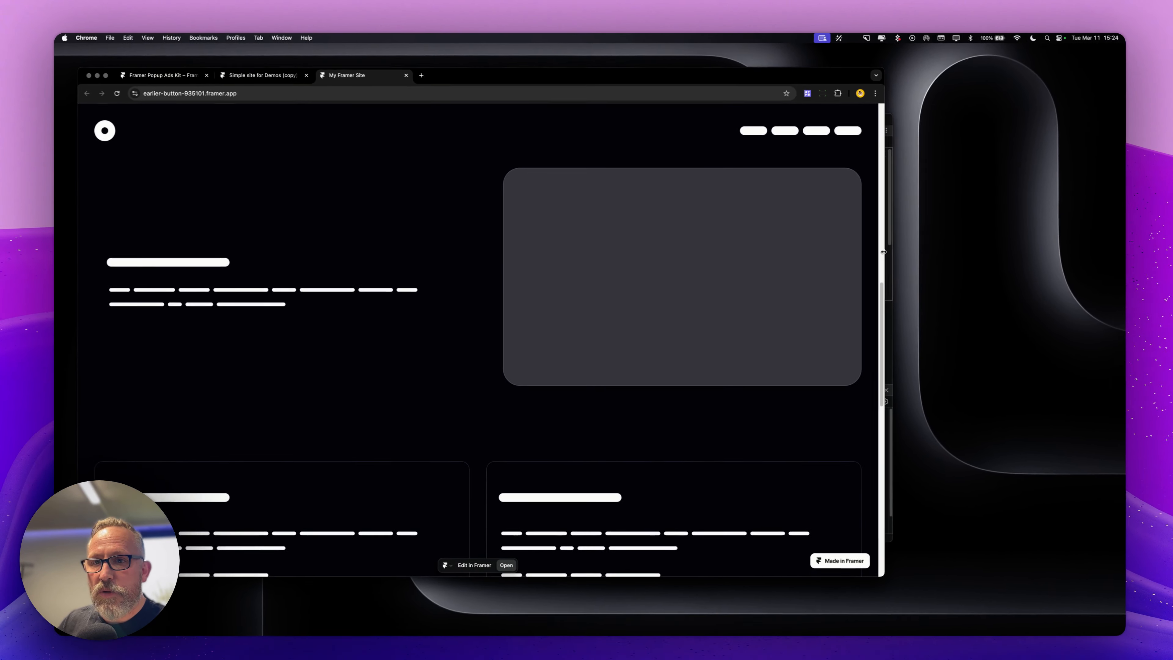
click(883, 252)
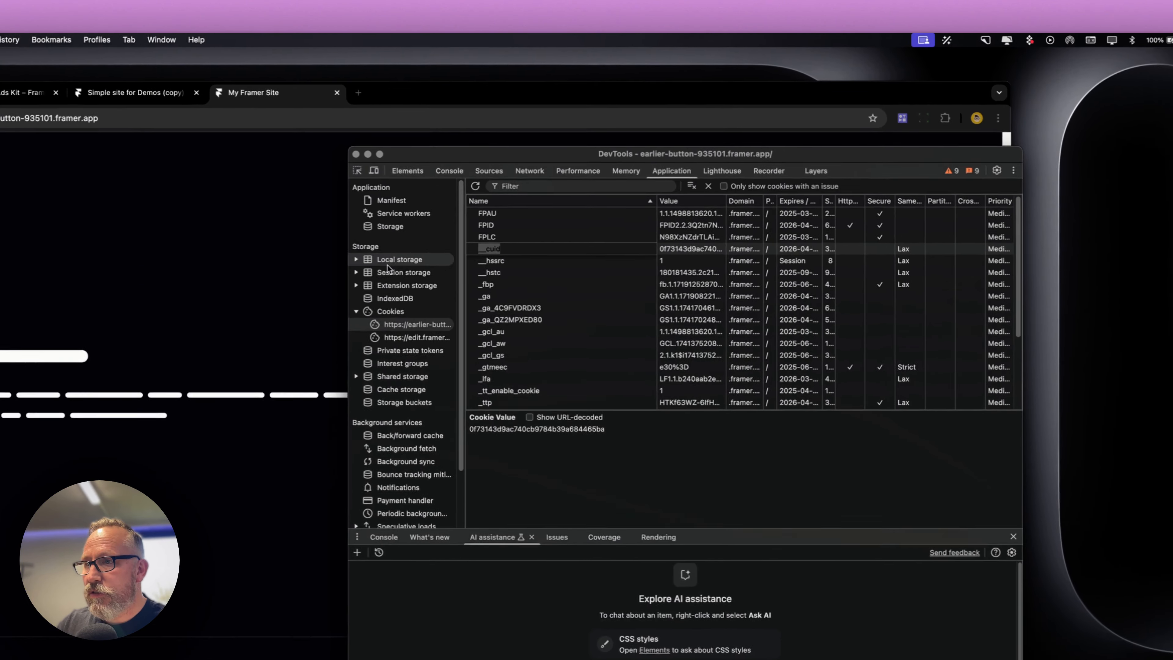
Move DevTools aside and set the PopupAdvertSettings Scroll Trigger back to 0
click(352, 202)
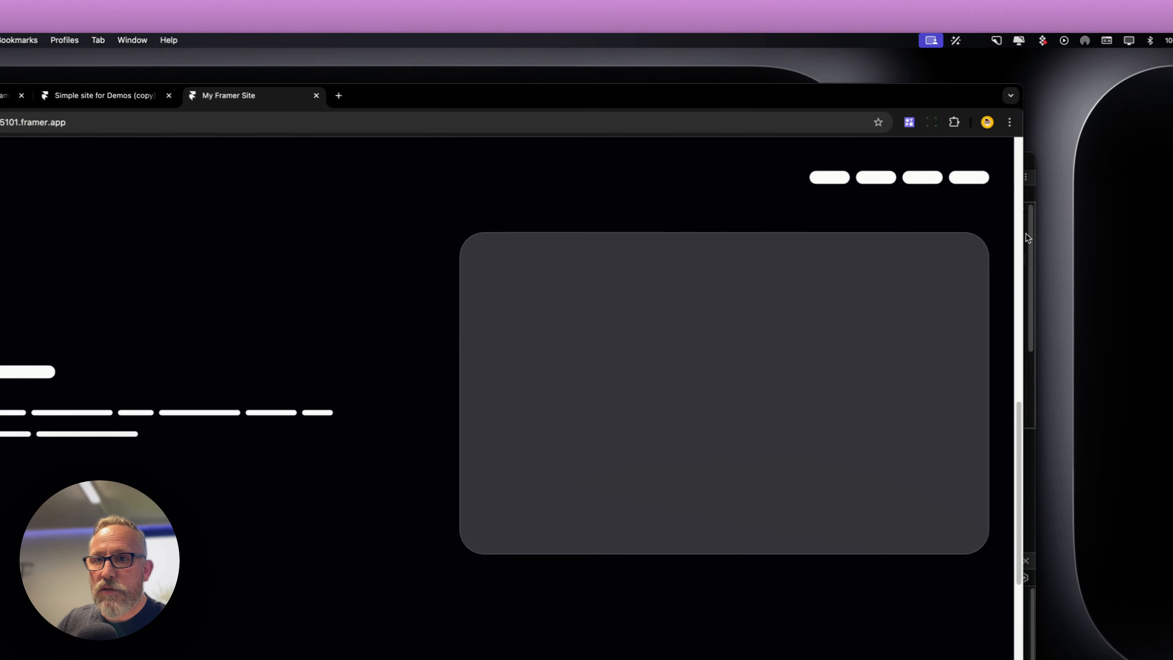
click(1026, 233)
drag(785, 160, 1140, 160)
click(47, 97)
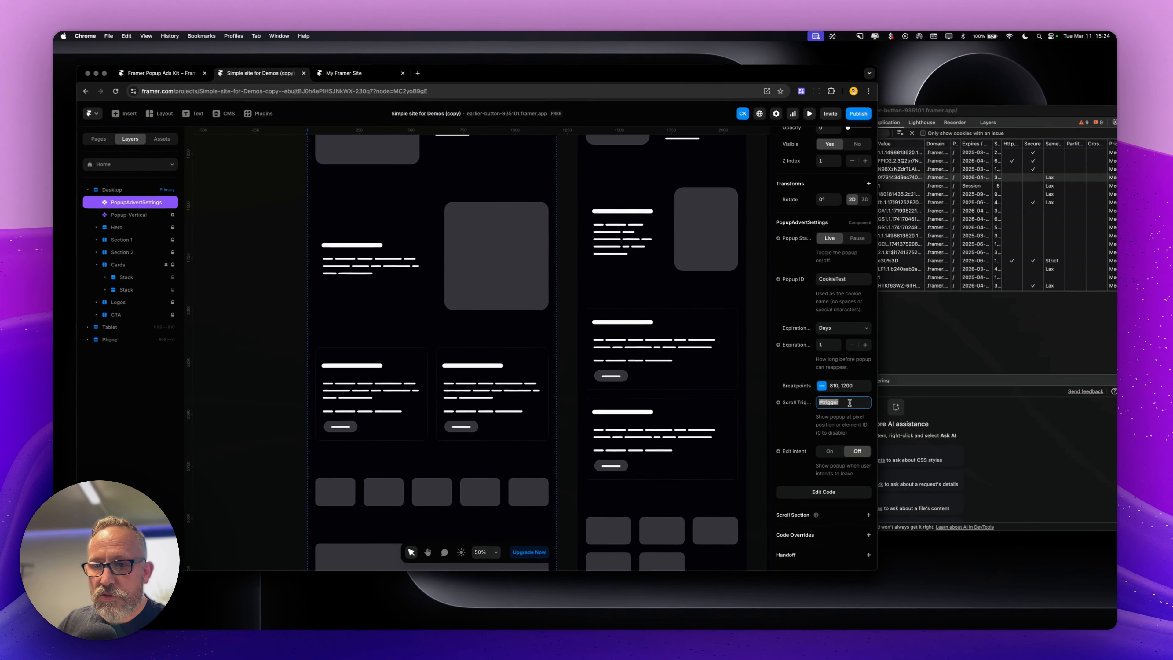
click(901, 458)
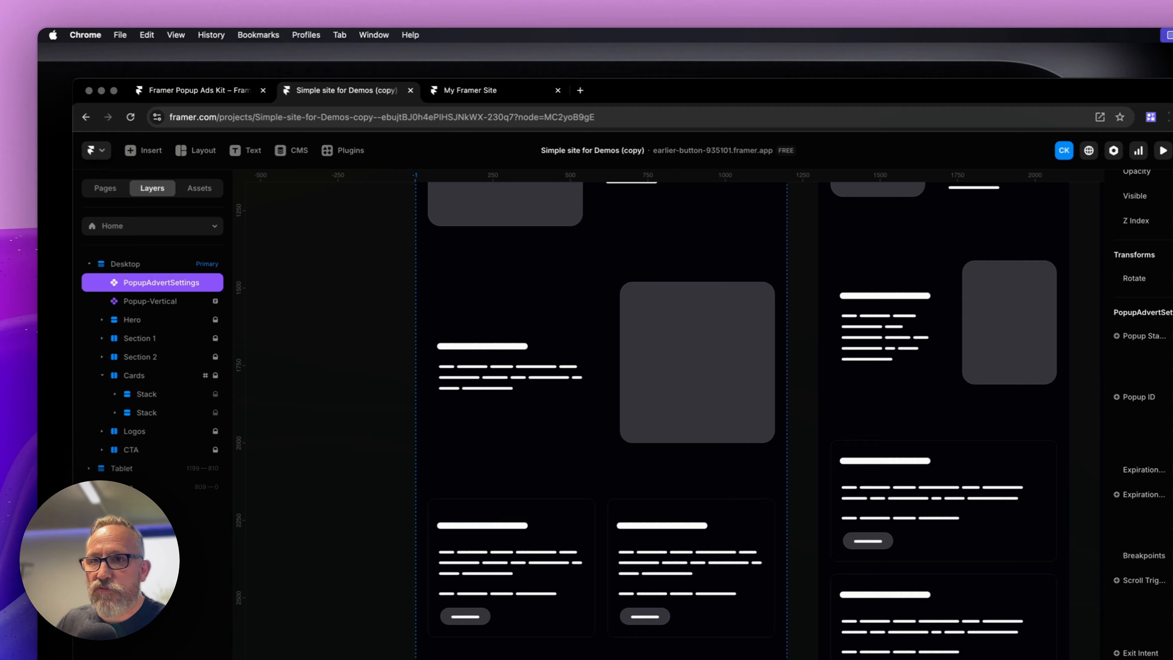
Update the published site and reload the live page with DevTools beside it
click(1021, 96)
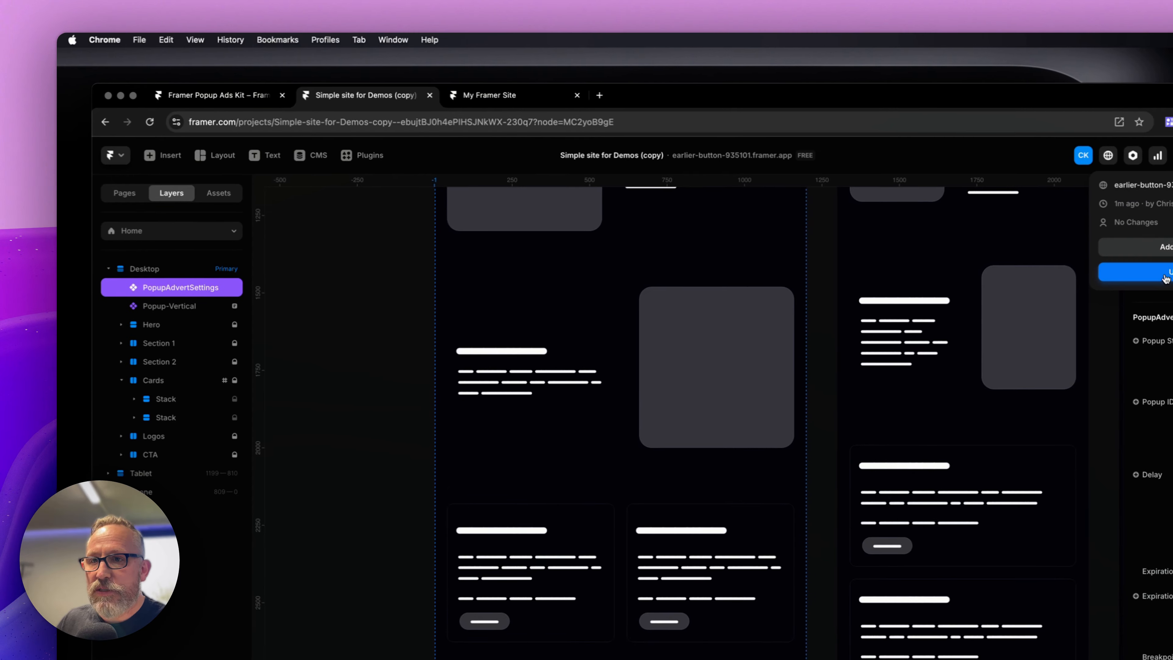
click(532, 97)
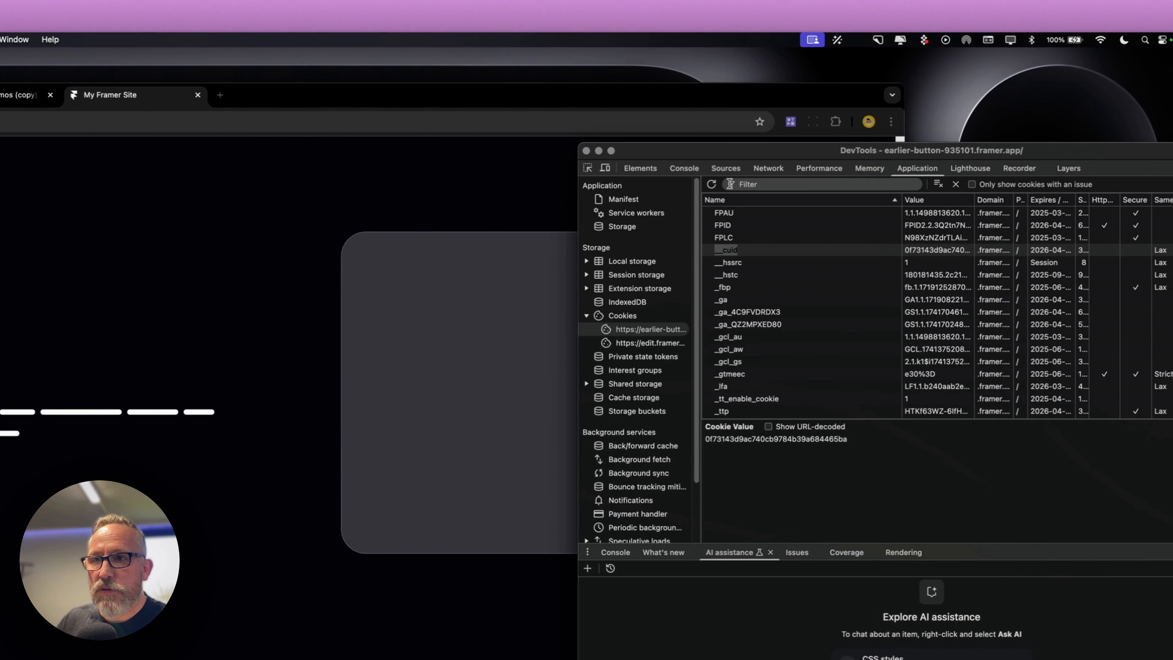
drag(768, 158, 1060, 154)
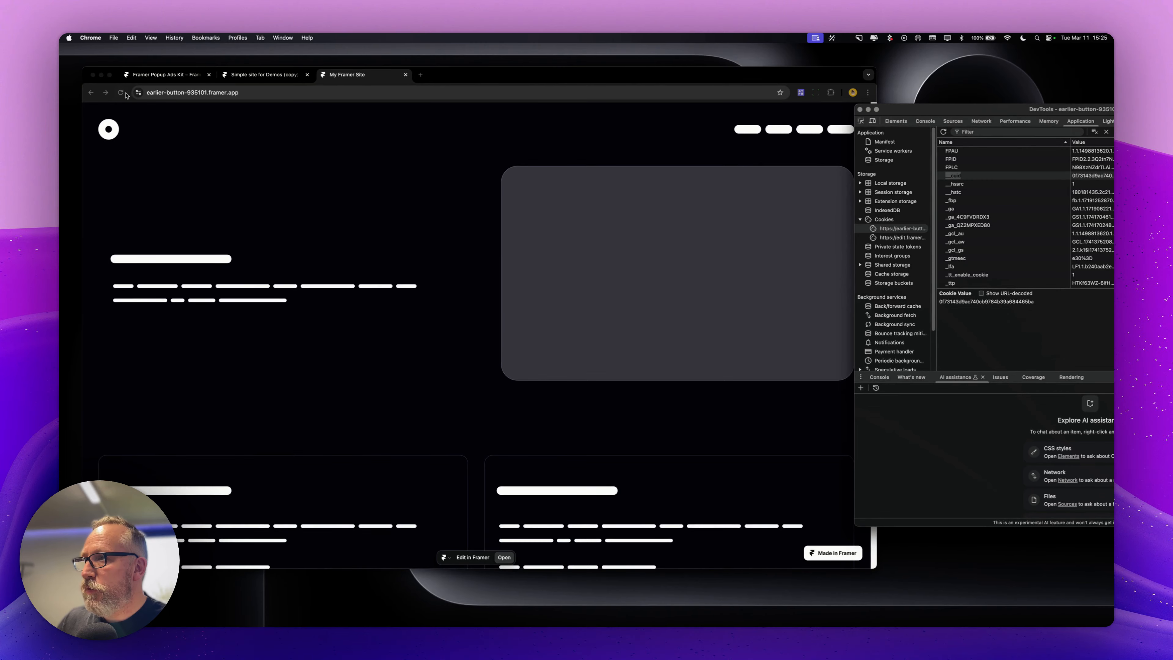
click(109, 94)
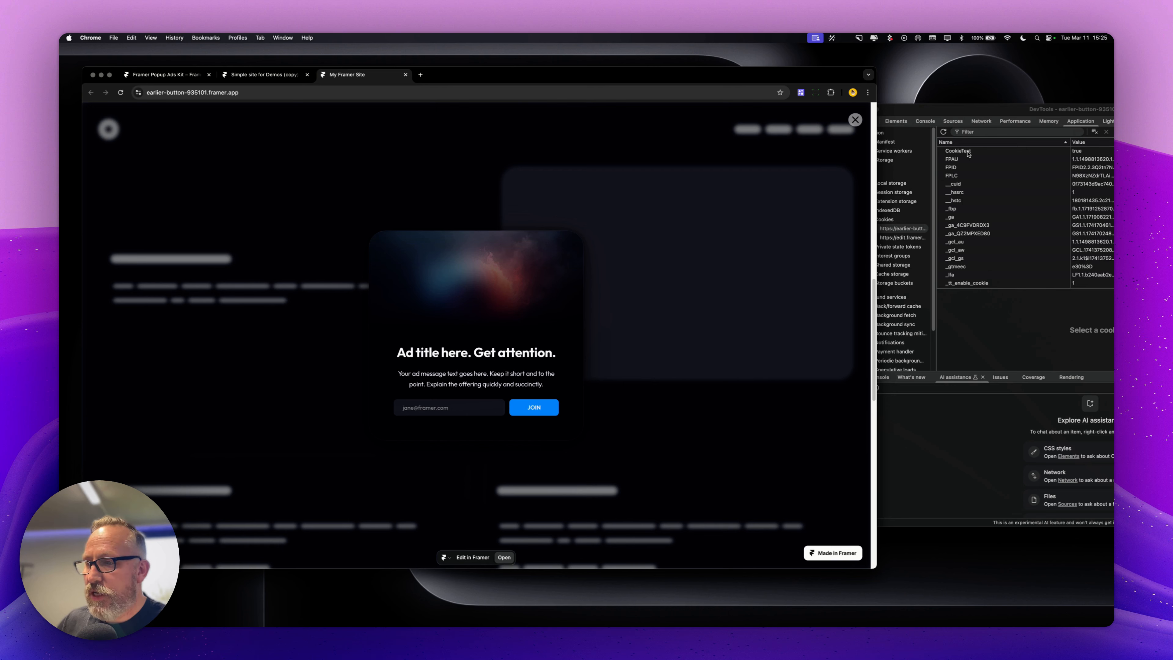
Delete the CookieTest cookie in DevTools and close the popup on the live page
click(969, 154)
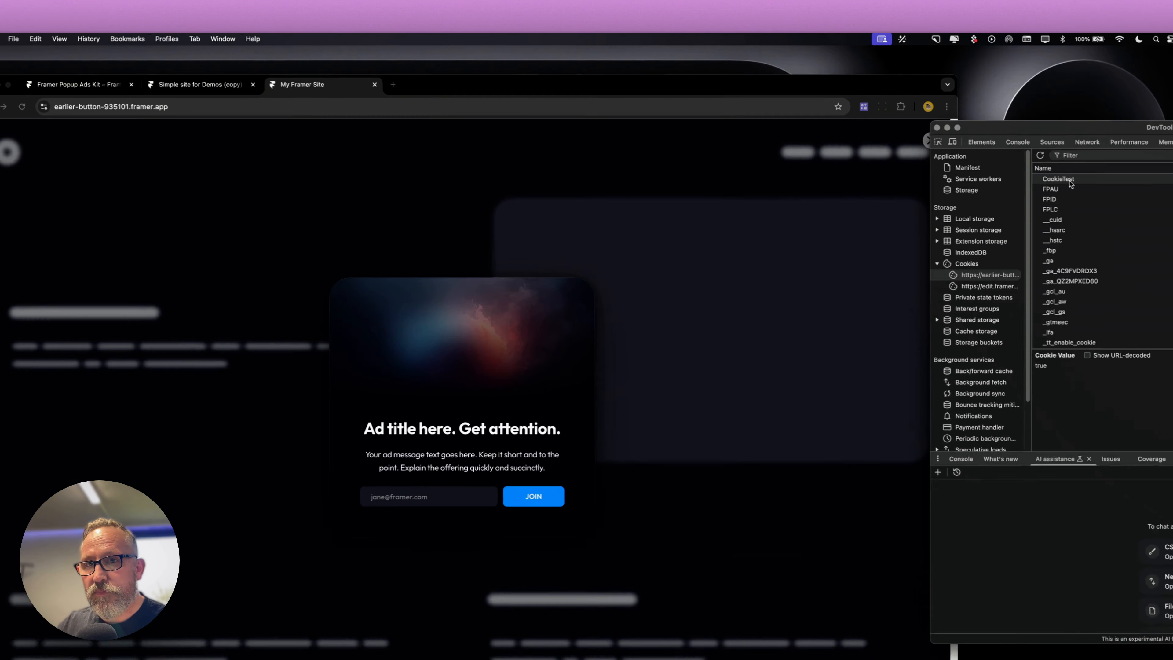
key(Delete)
click(479, 170)
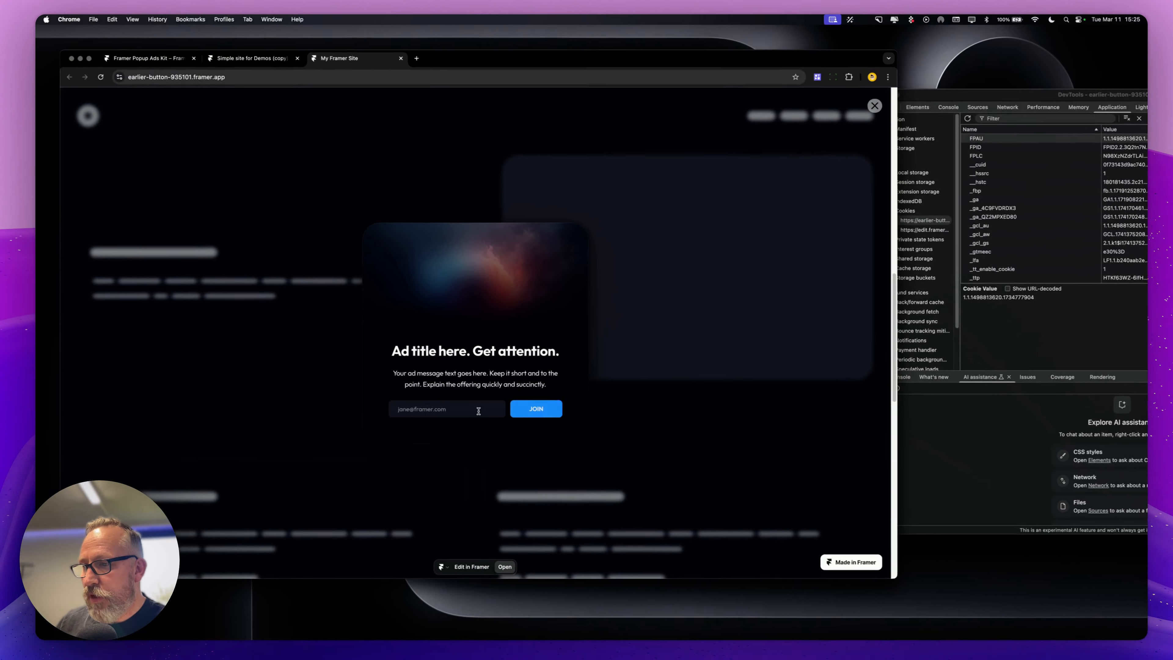
click(470, 423)
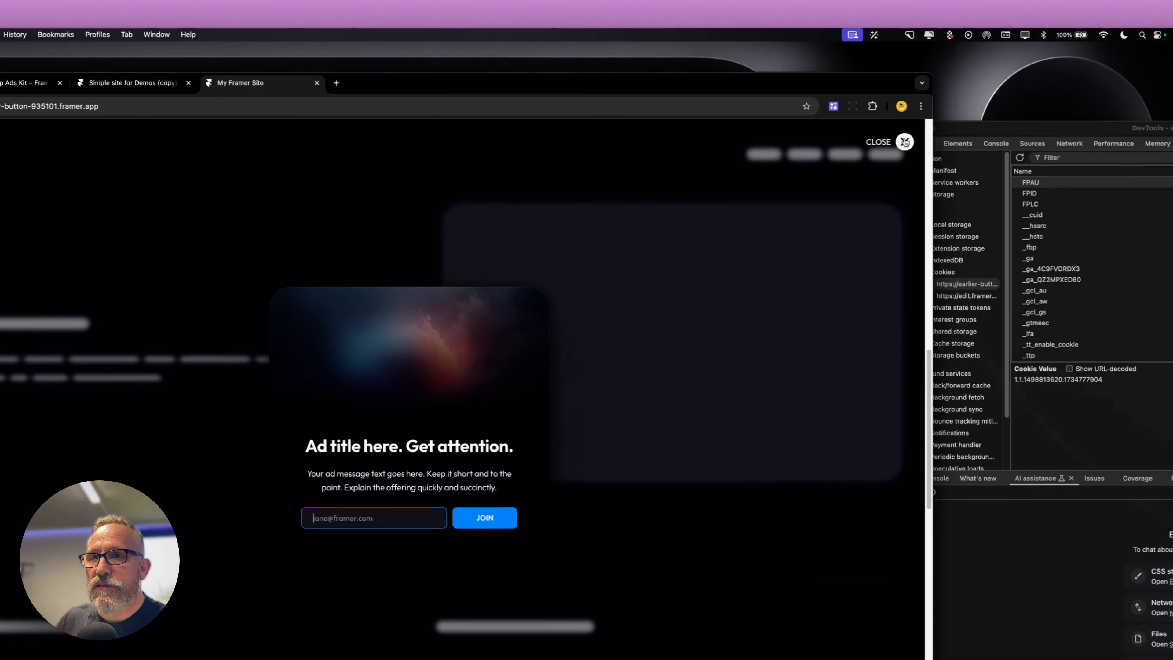
click(1036, 32)
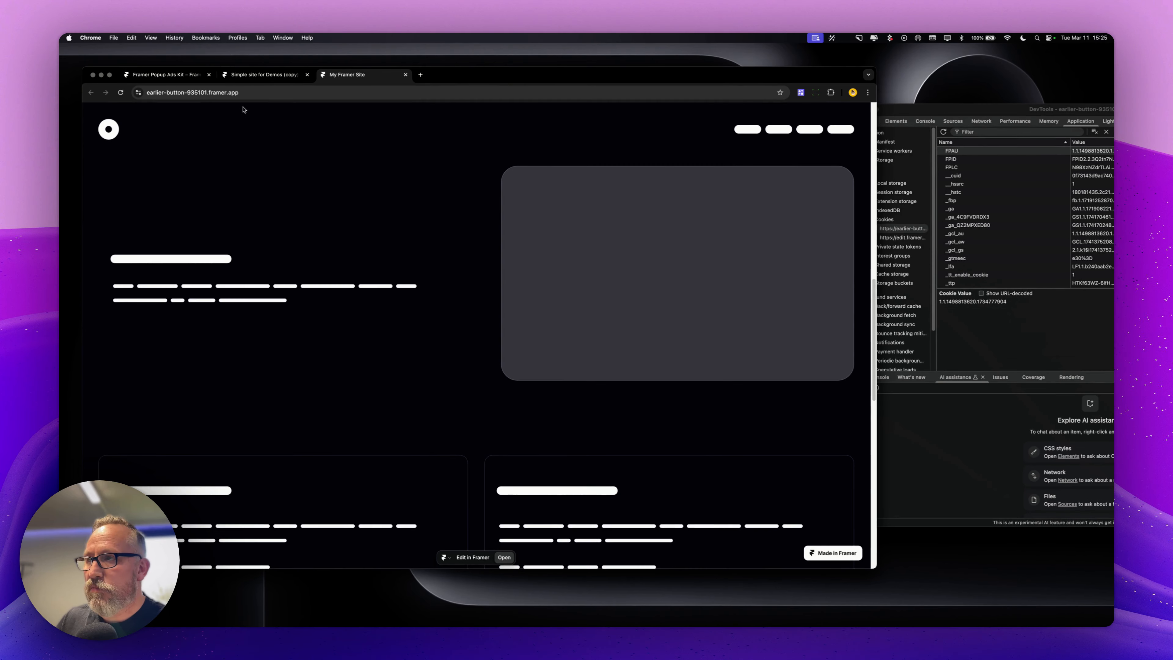
Open the Popup-Vertical component and its close button component from the canvas, then return to the Home page
click(242, 75)
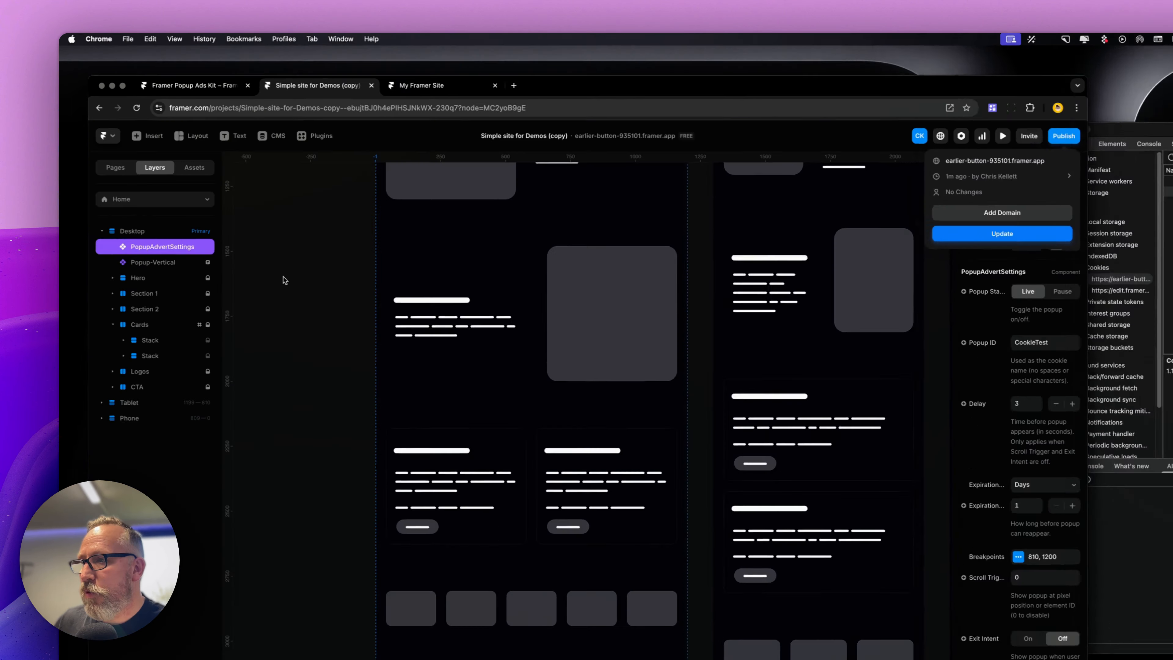
scroll(541, 257, up, 10)
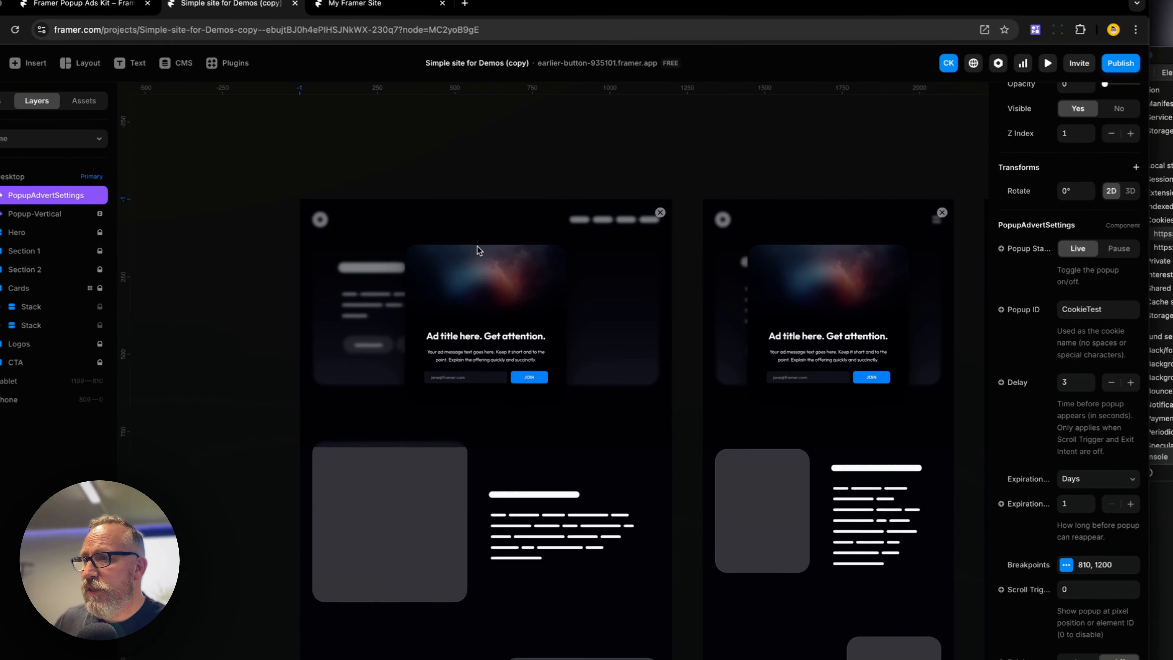
double_click(606, 508)
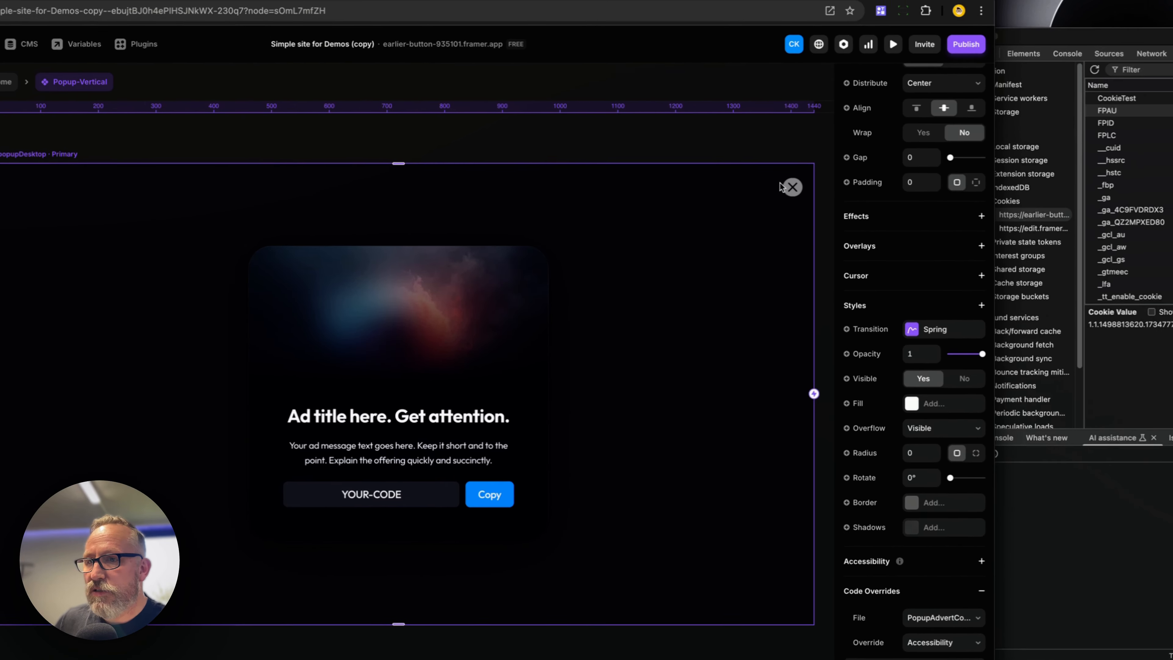
double_click(874, 149)
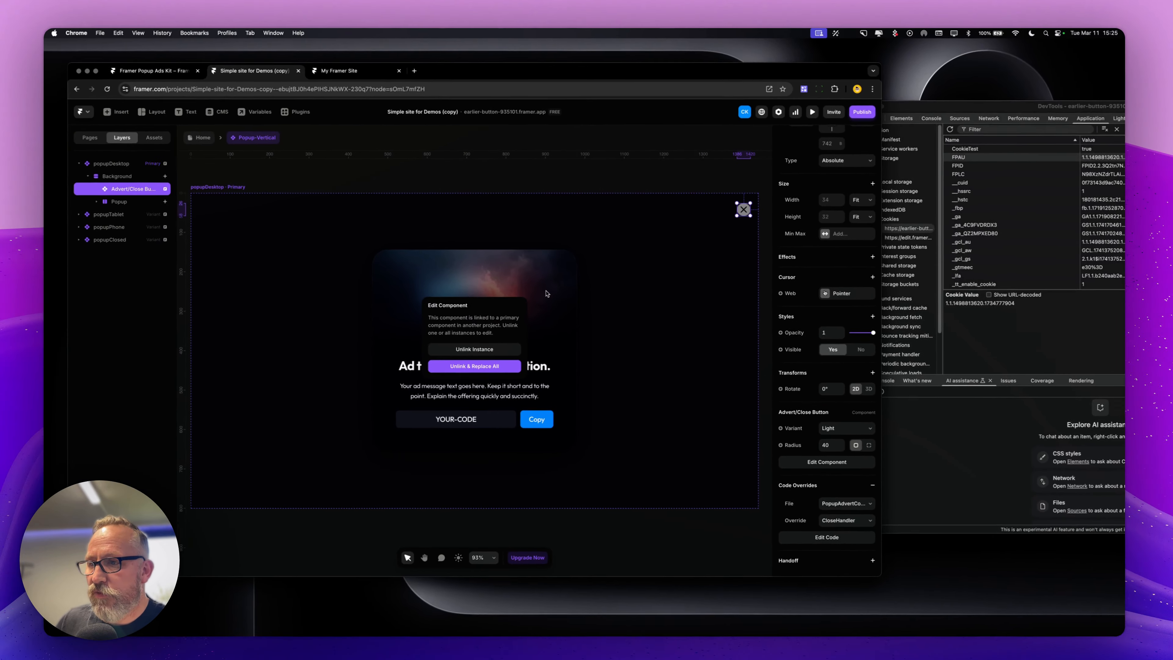
click(496, 364)
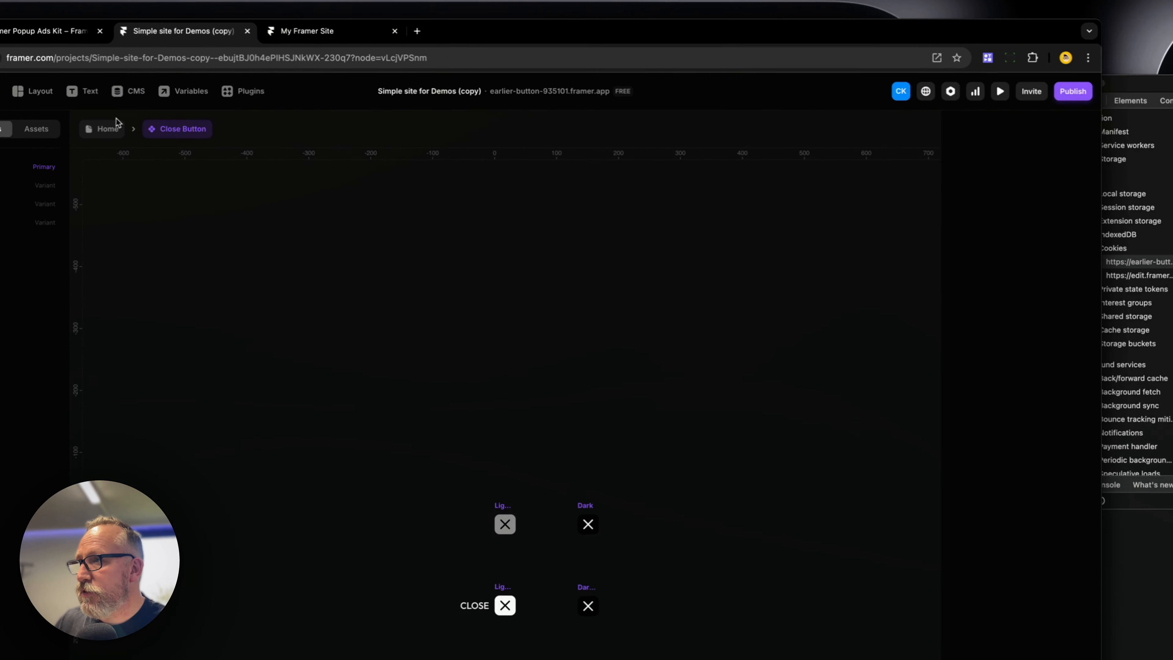
click(265, 105)
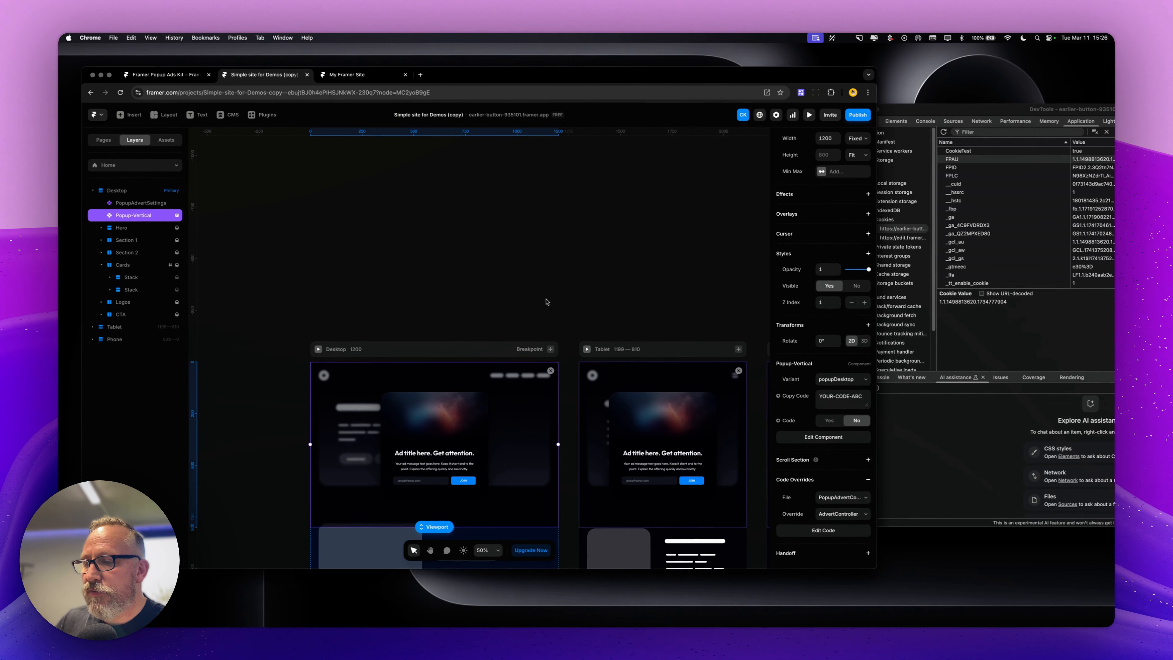
scroll(544, 318, down, 5)
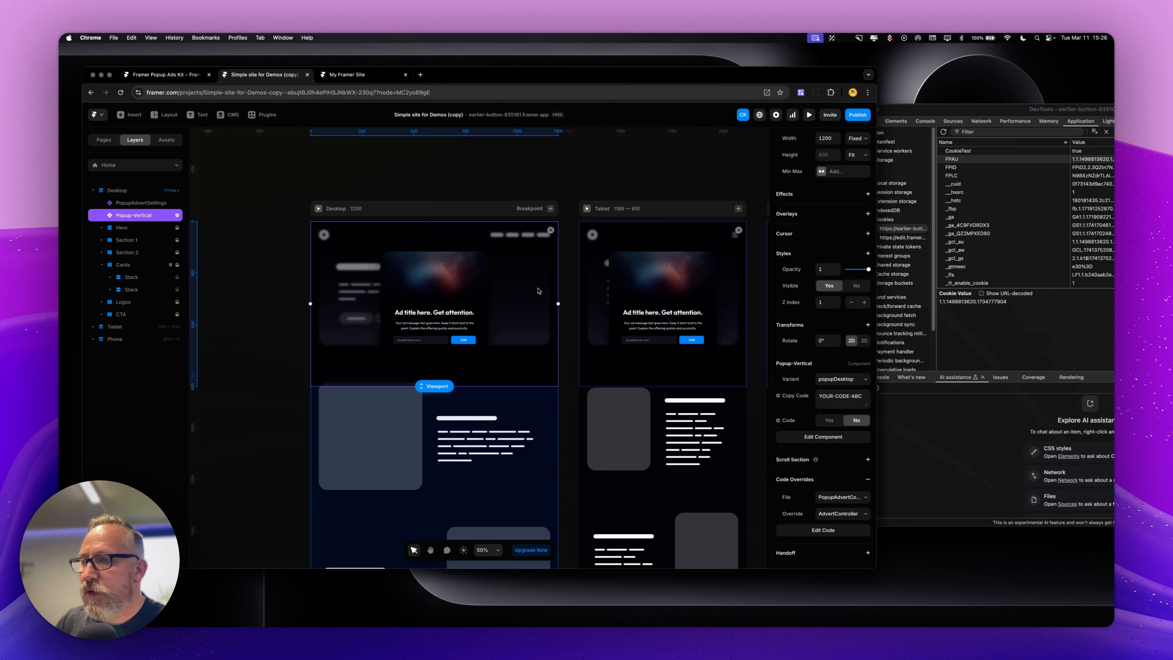
Review the Popup-Vertical component once more, then delete the Popup-Vertical instance from the Home page
double_click(538, 289)
click(738, 216)
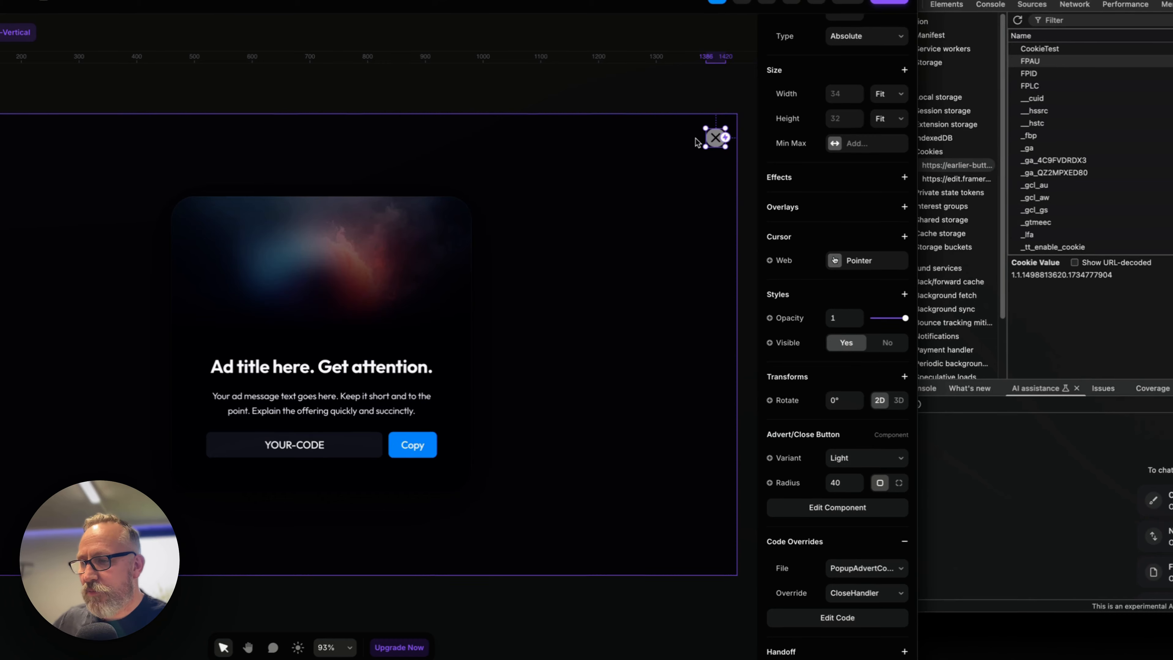
click(438, 92)
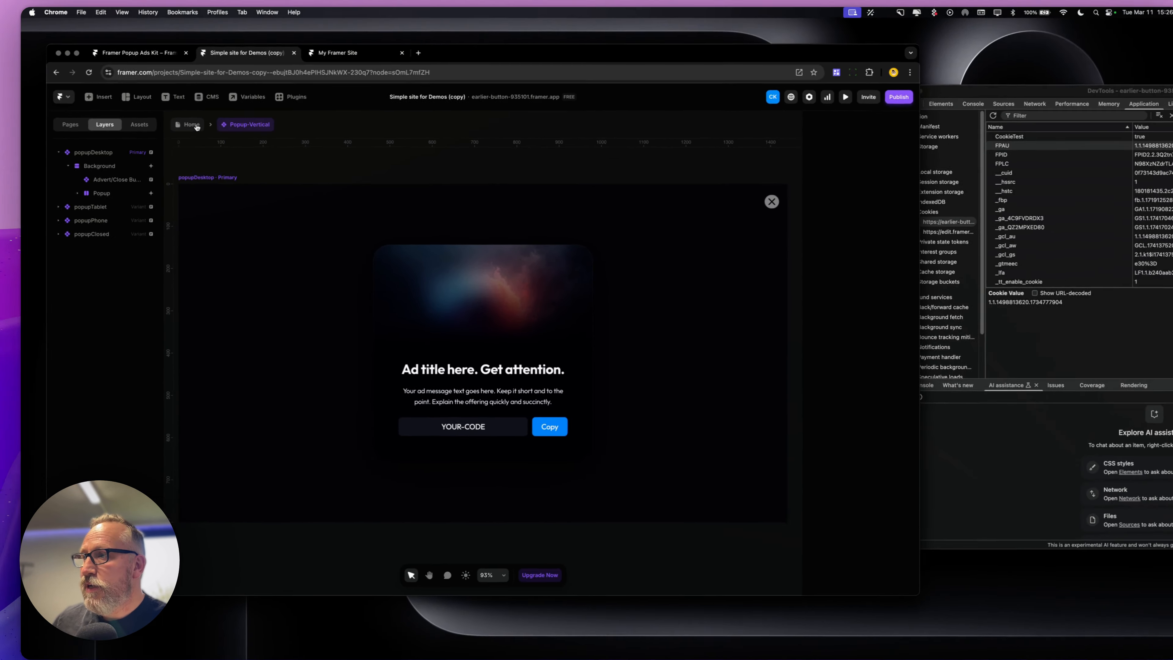
click(104, 63)
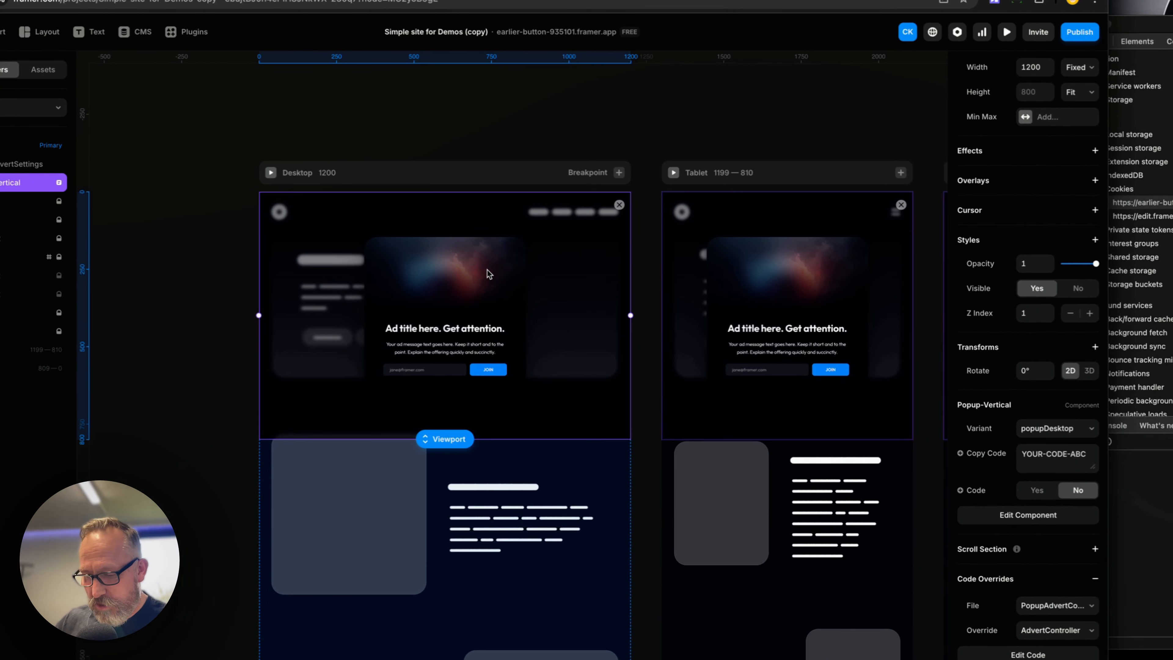
key(BackSpace)
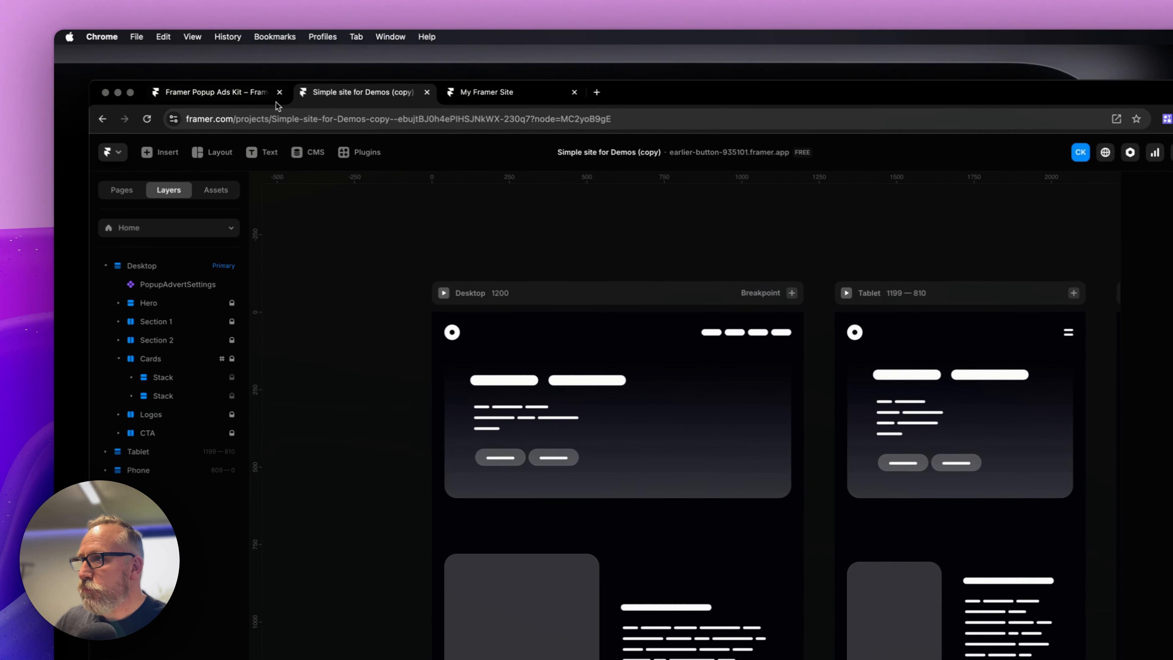
Copy the Popup-Fullscreen from the Popup Ads Kit into the Desktop breakpoint and place it just below PopupAdvertSettings
click(233, 99)
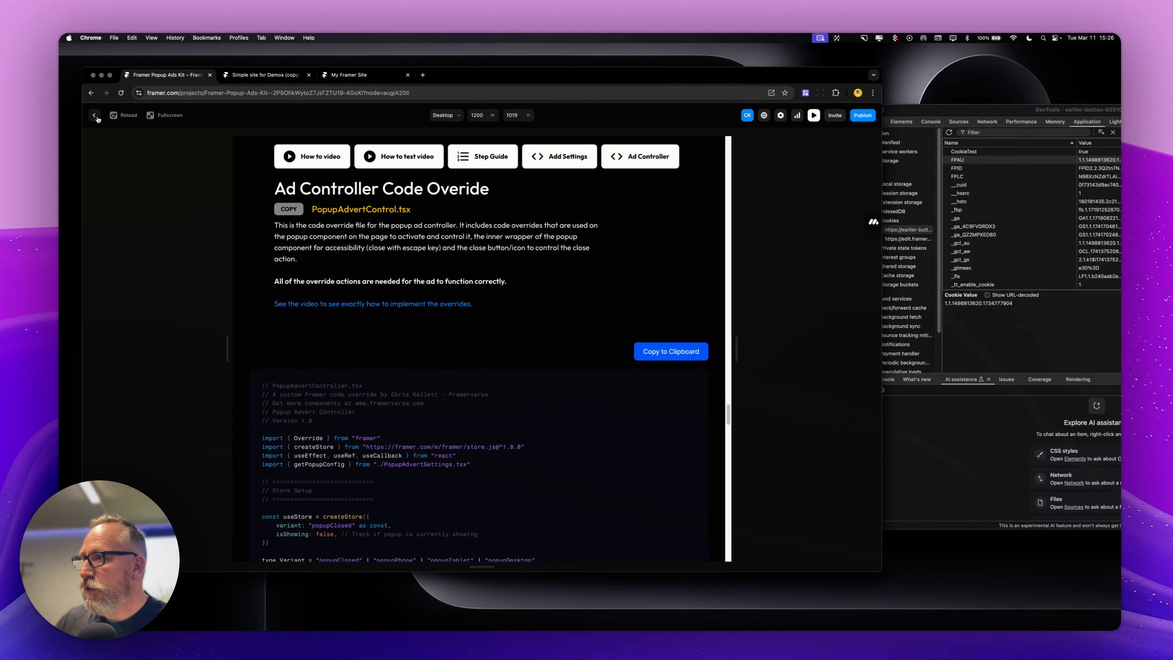
scroll(399, 262, down, 20)
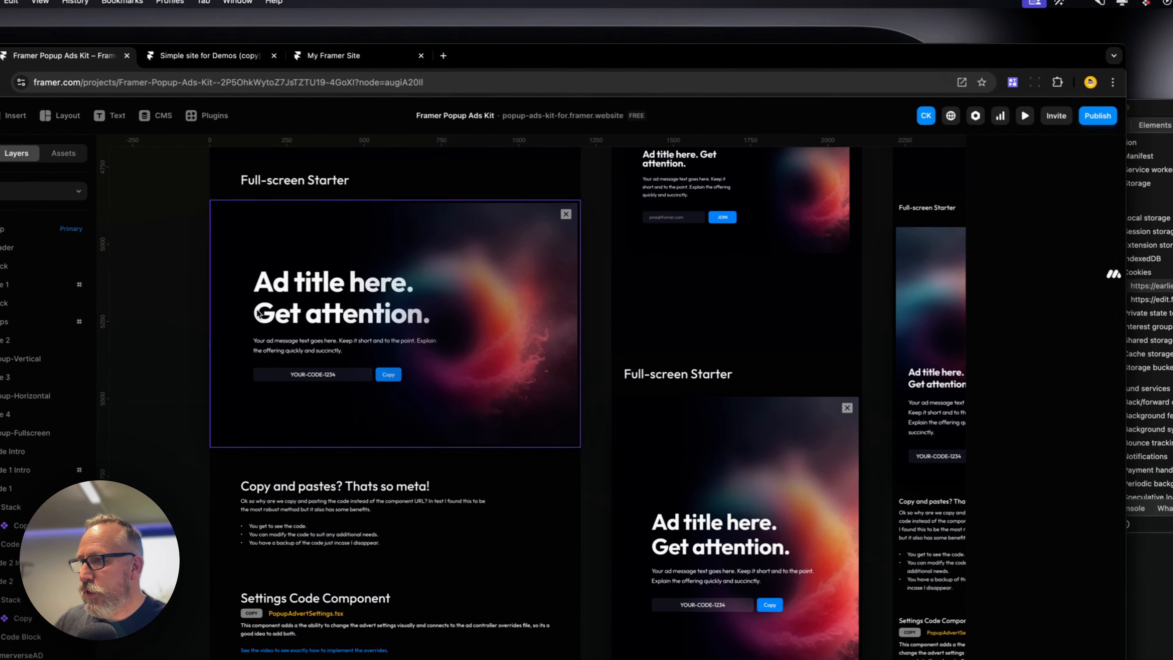
click(494, 244)
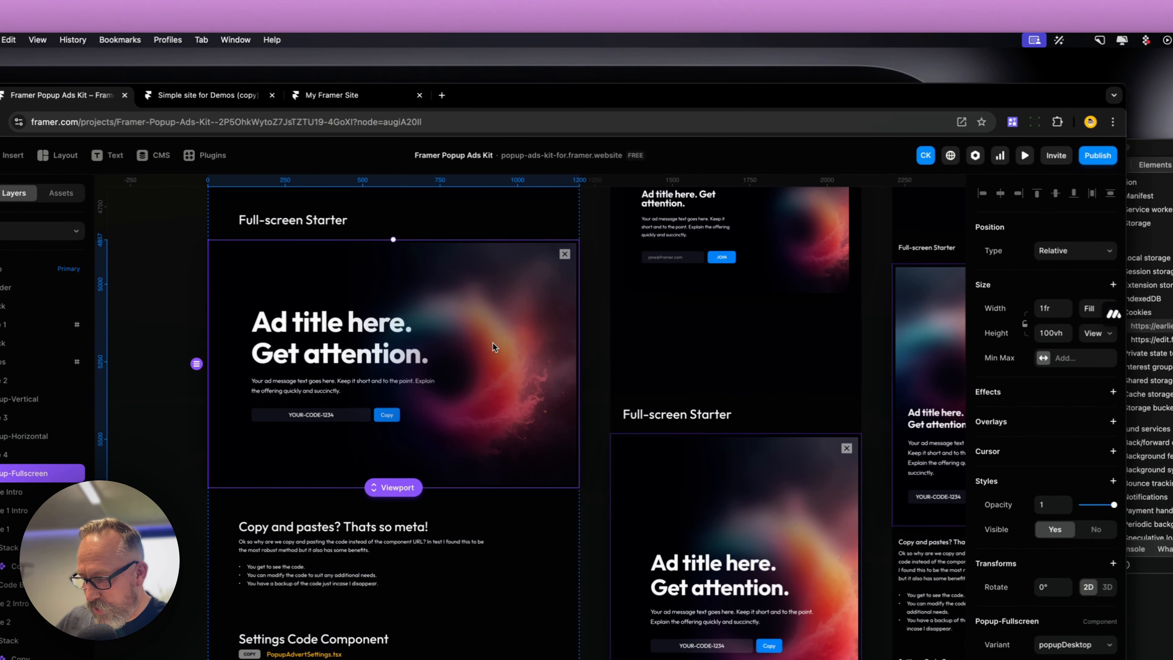
click(216, 2)
click(446, 296)
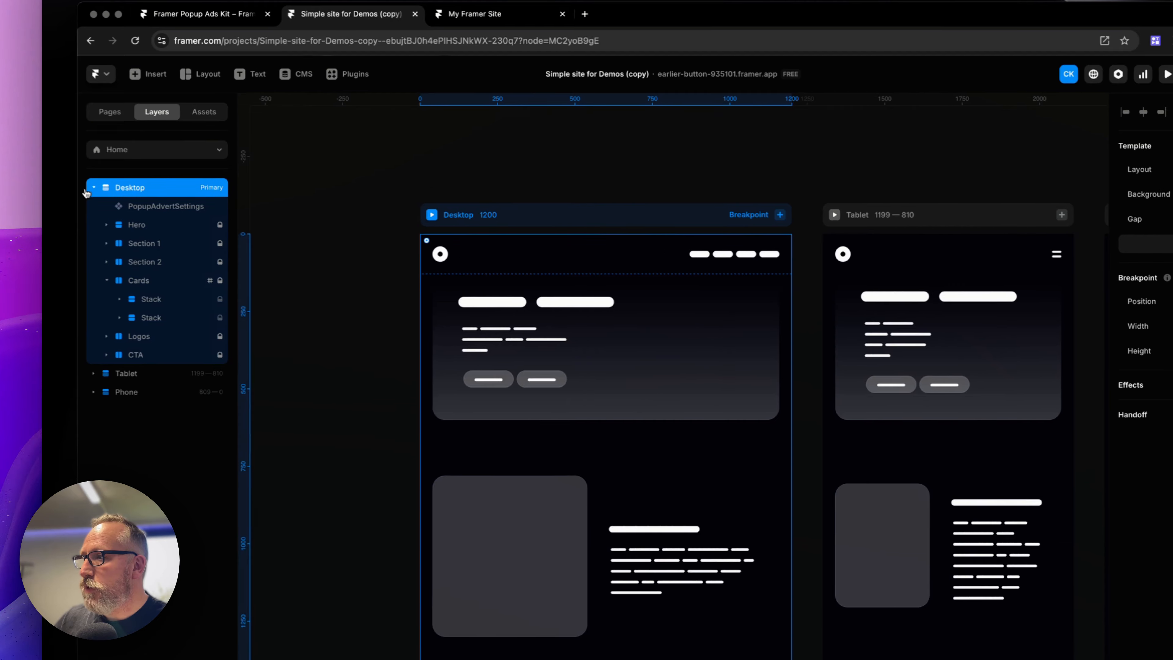
key(ctrl+v)
drag(66, 365, 46, 224)
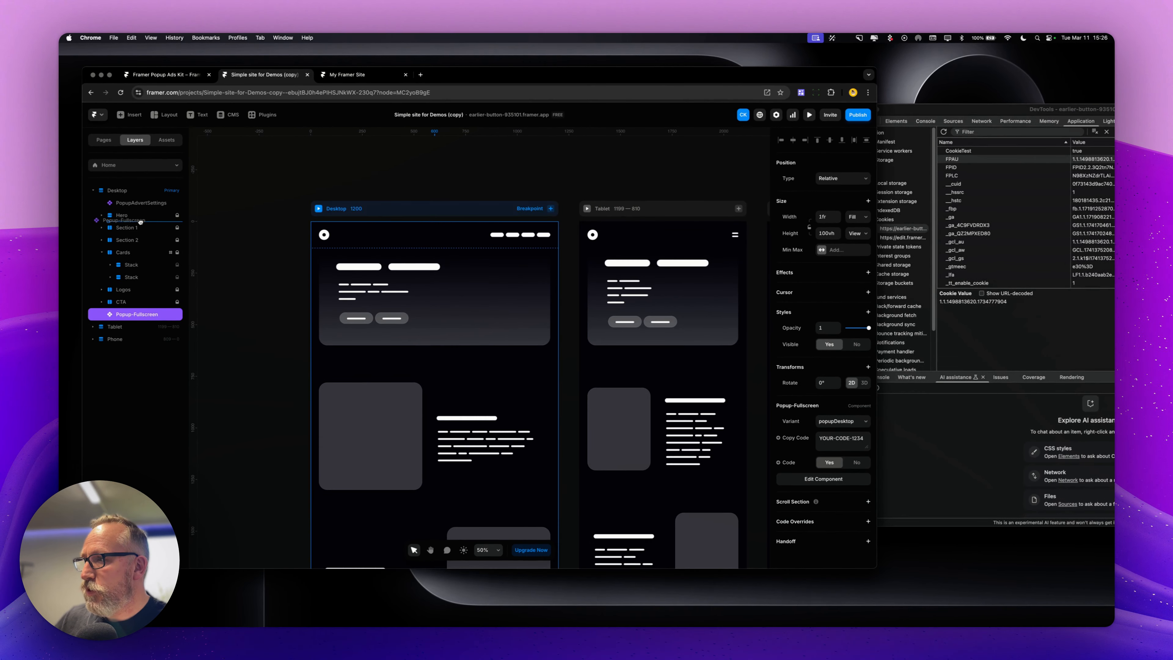
drag(147, 211, 148, 211)
Set the Popup-Fullscreen's position type to Fixed with left and right offsets of 0
click(838, 179)
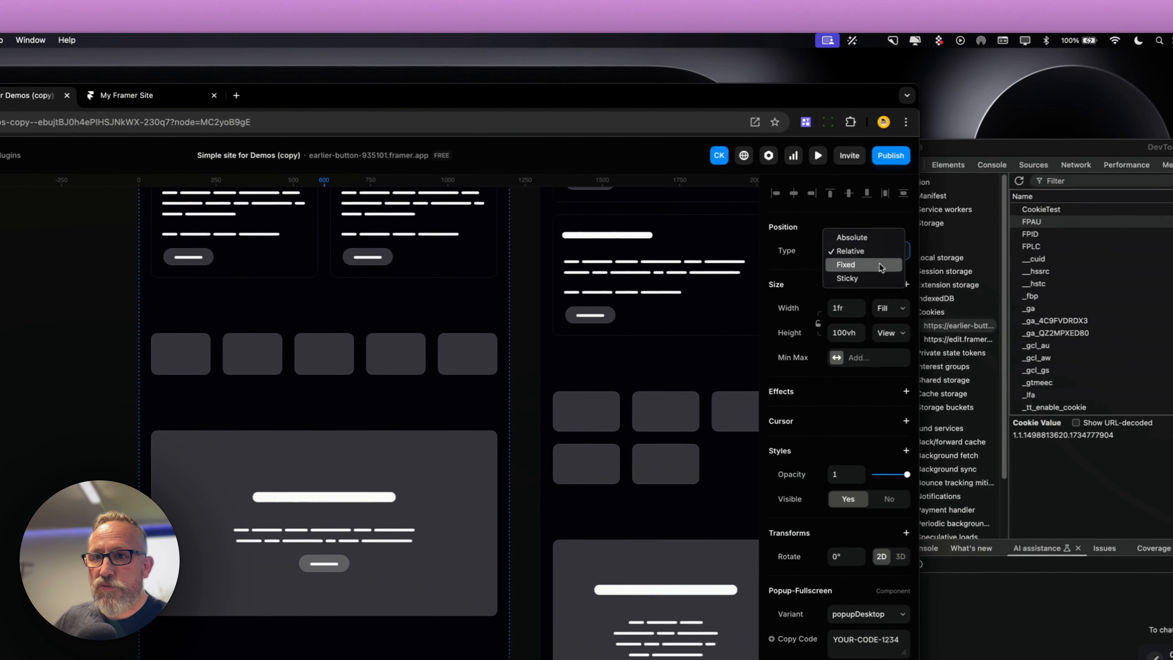
click(869, 265)
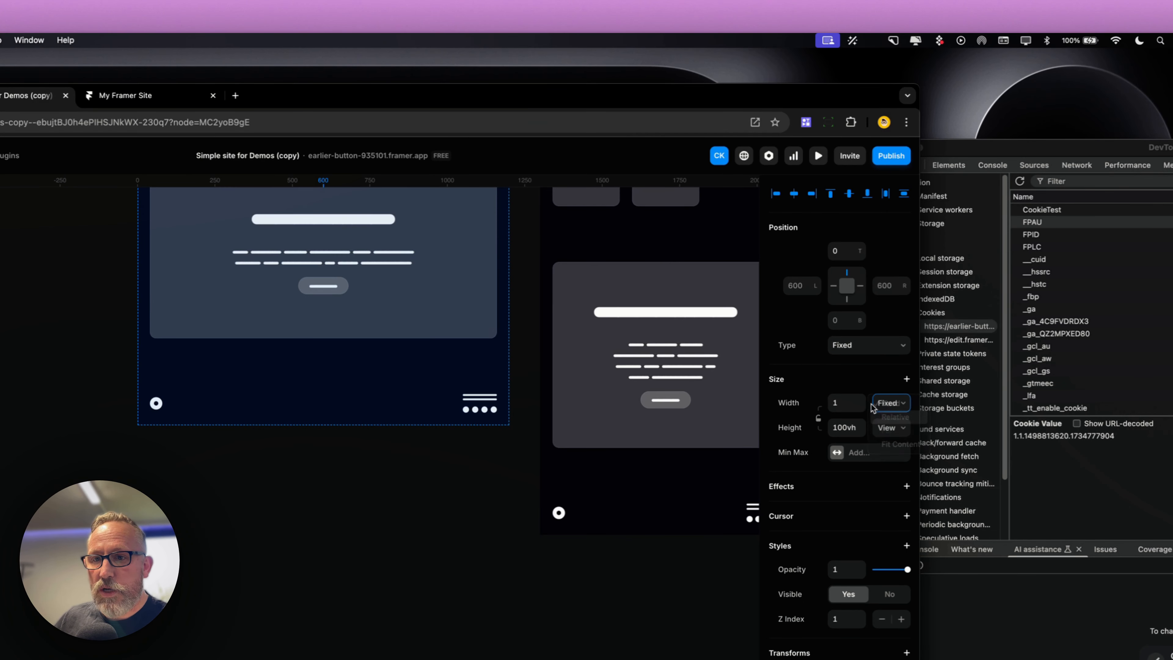
click(905, 427)
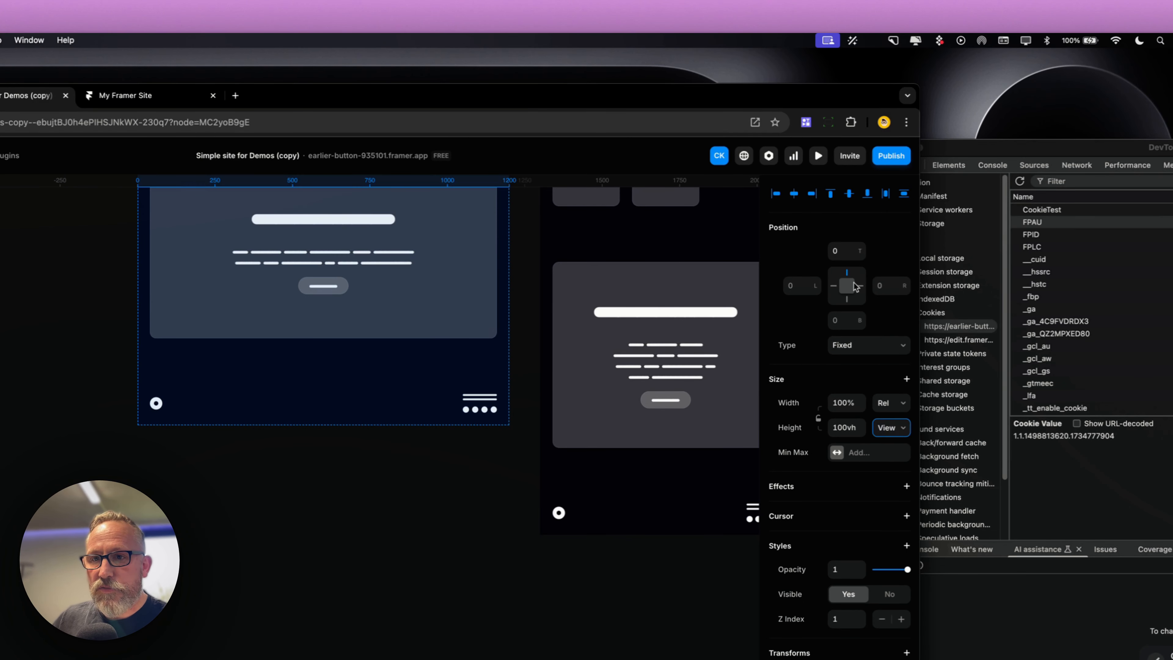
text(0)
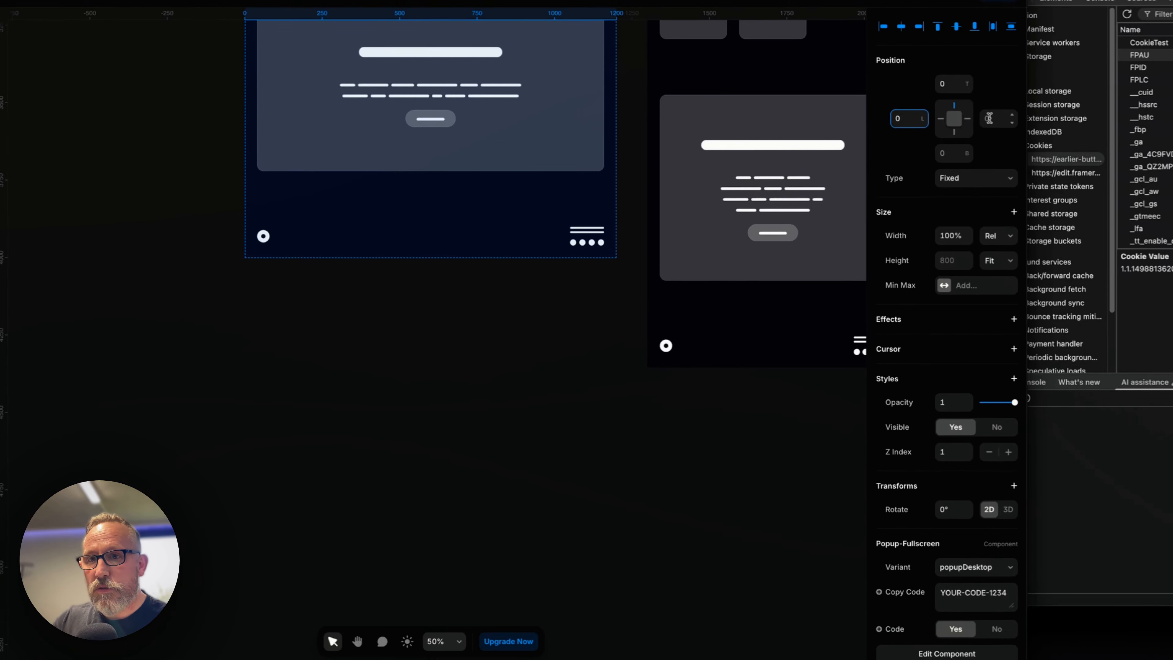
click(883, 286)
text(0)
click(337, 566)
scroll(478, 389, up, 15)
click(573, 329)
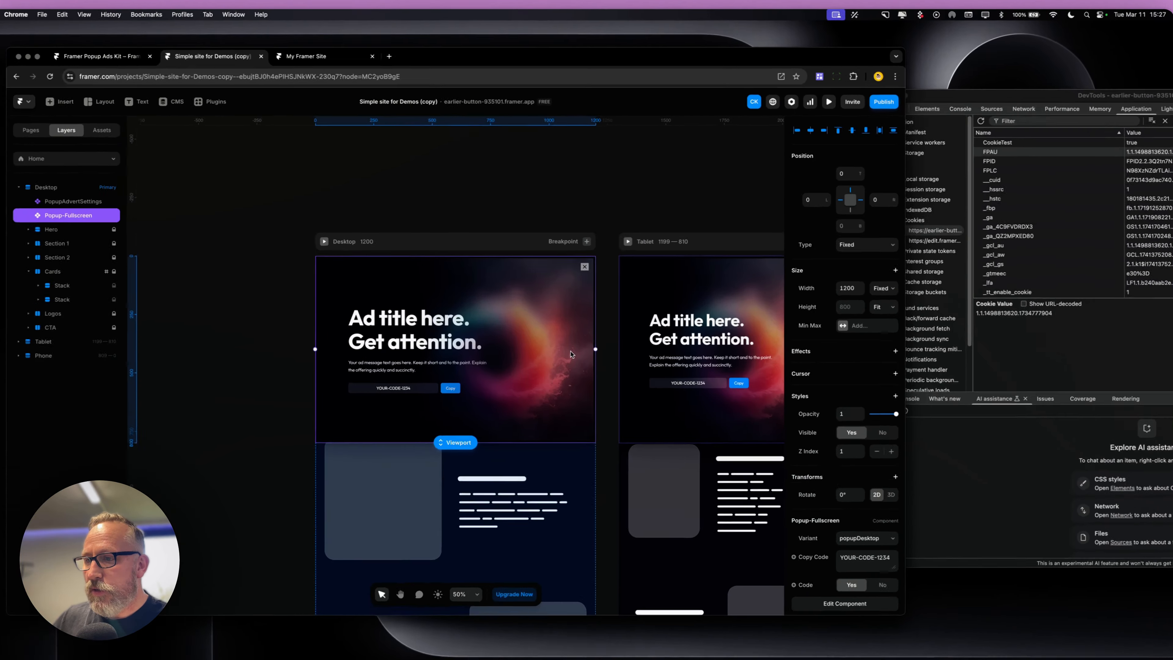
Inspect the Popup-Fullscreen on the Tablet and Phone breakpoints
click(735, 296)
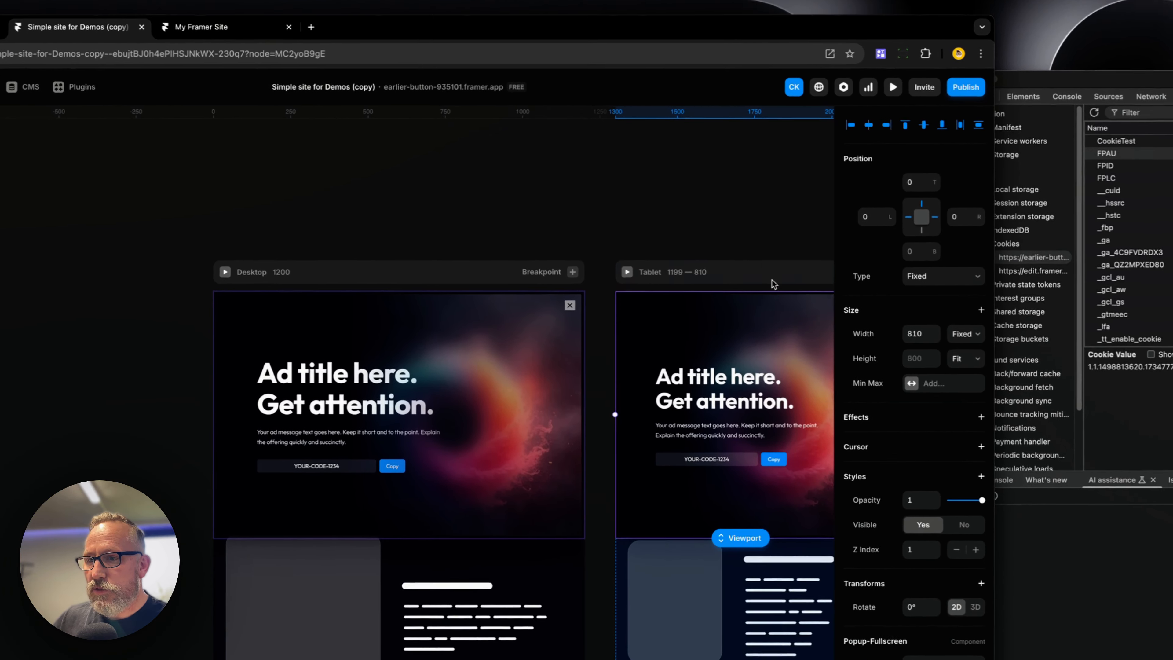
scroll(778, 296, right, 7)
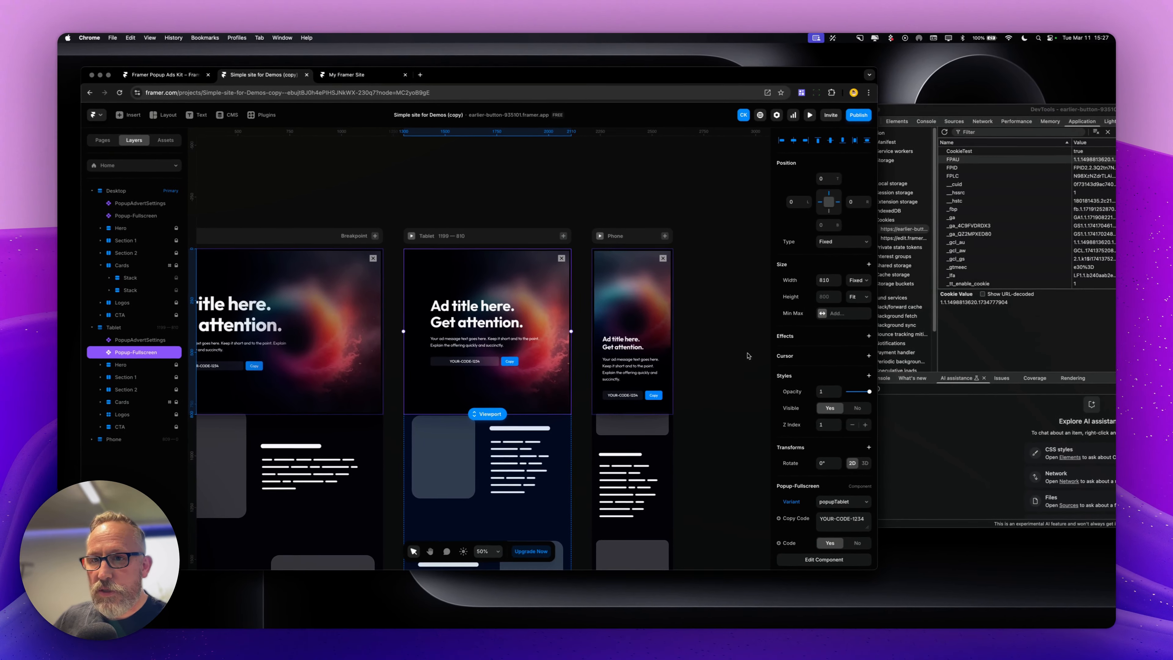
click(640, 324)
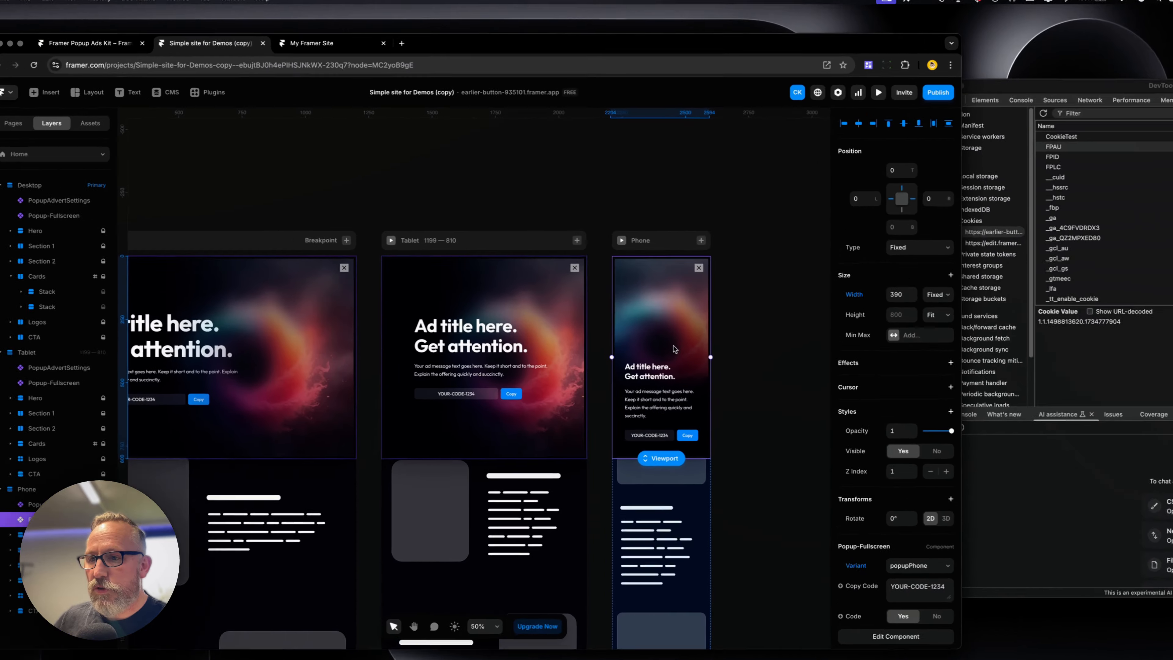
click(447, 183)
drag(408, 169, 437, 163)
drag(426, 215, 718, 194)
click(530, 406)
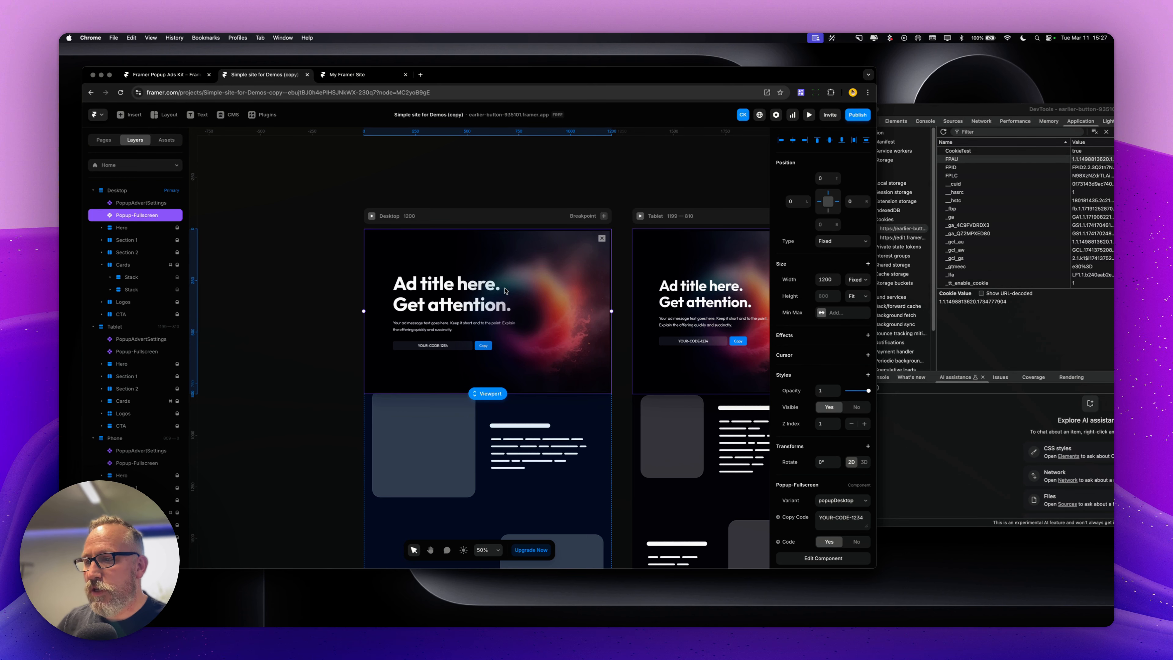
Apply the AdvertController code override from the PopupAdvertControl file to the Popup-Fullscreen instance
double_click(507, 291)
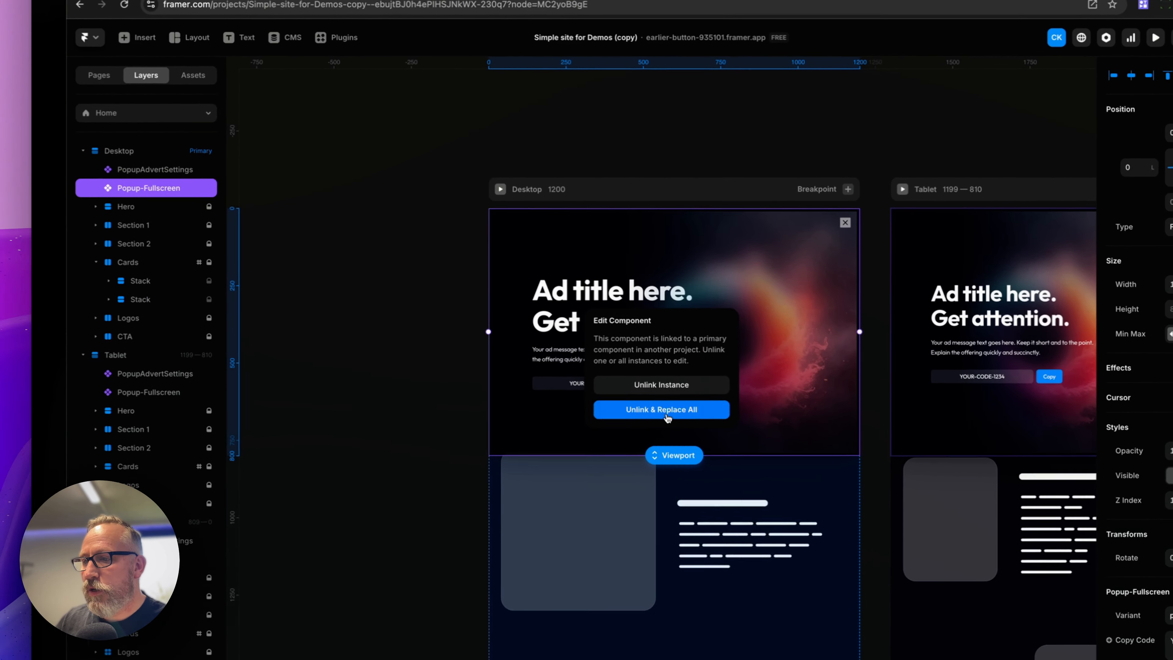
click(483, 365)
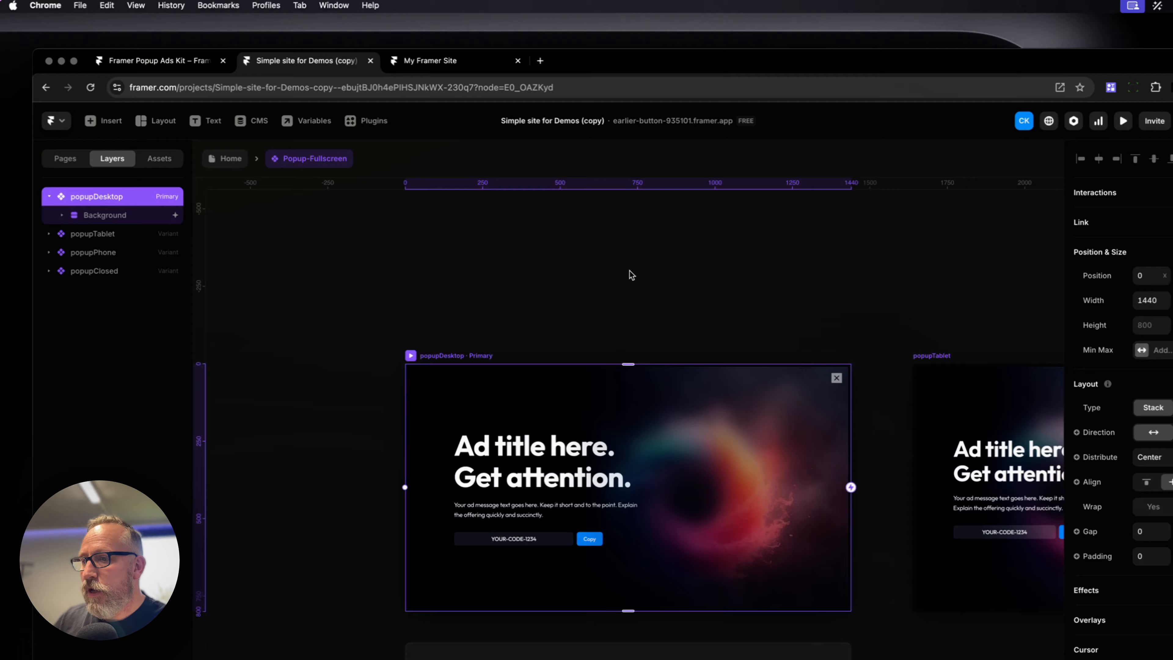
click(688, 192)
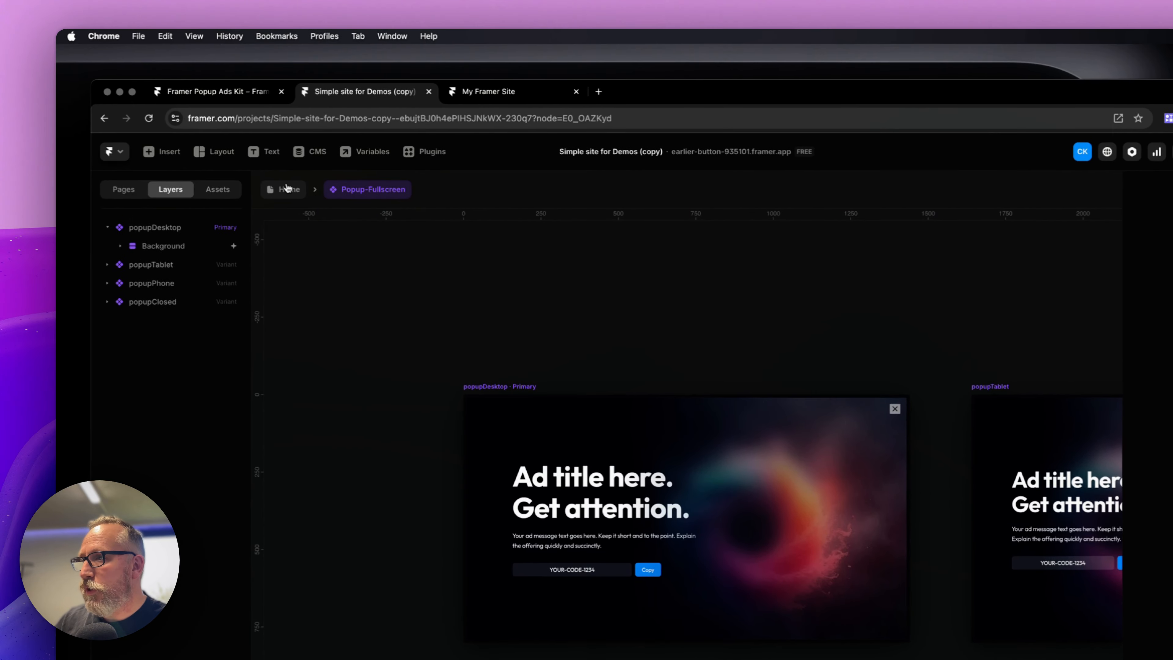
click(209, 114)
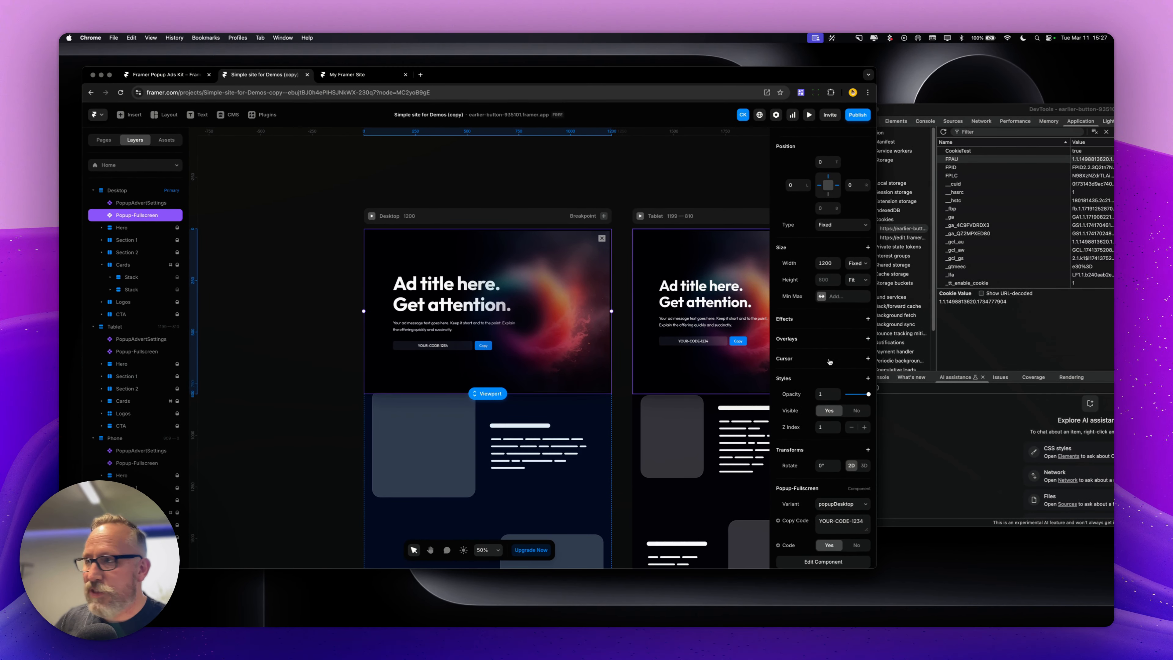
scroll(830, 362, down, 3)
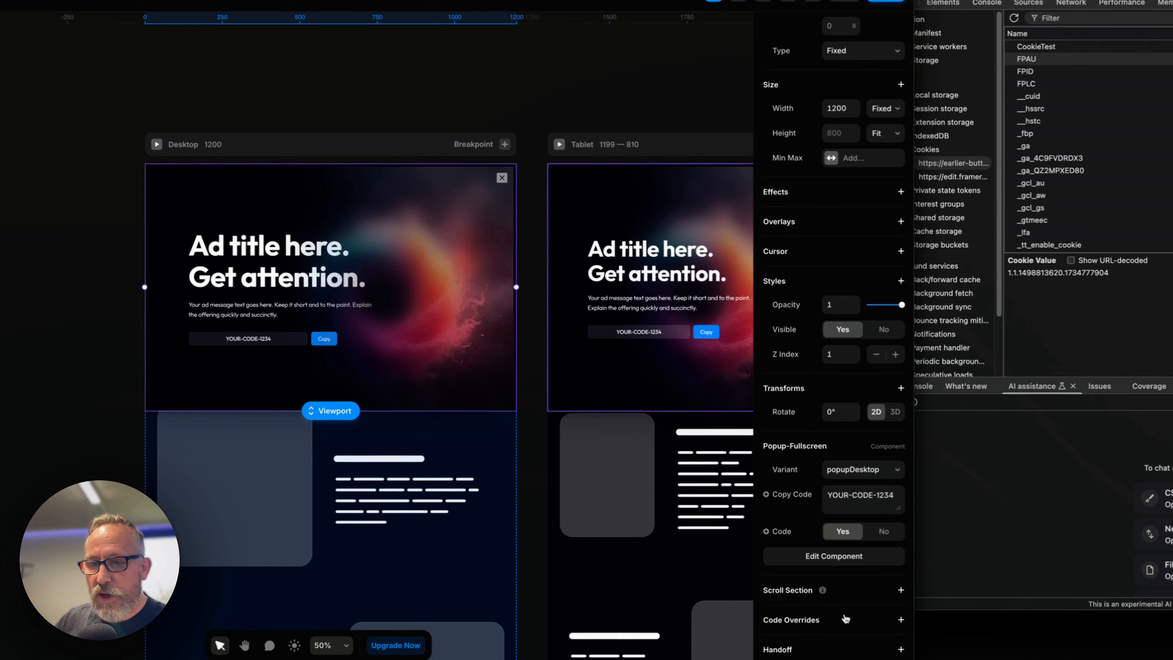
click(845, 618)
click(880, 590)
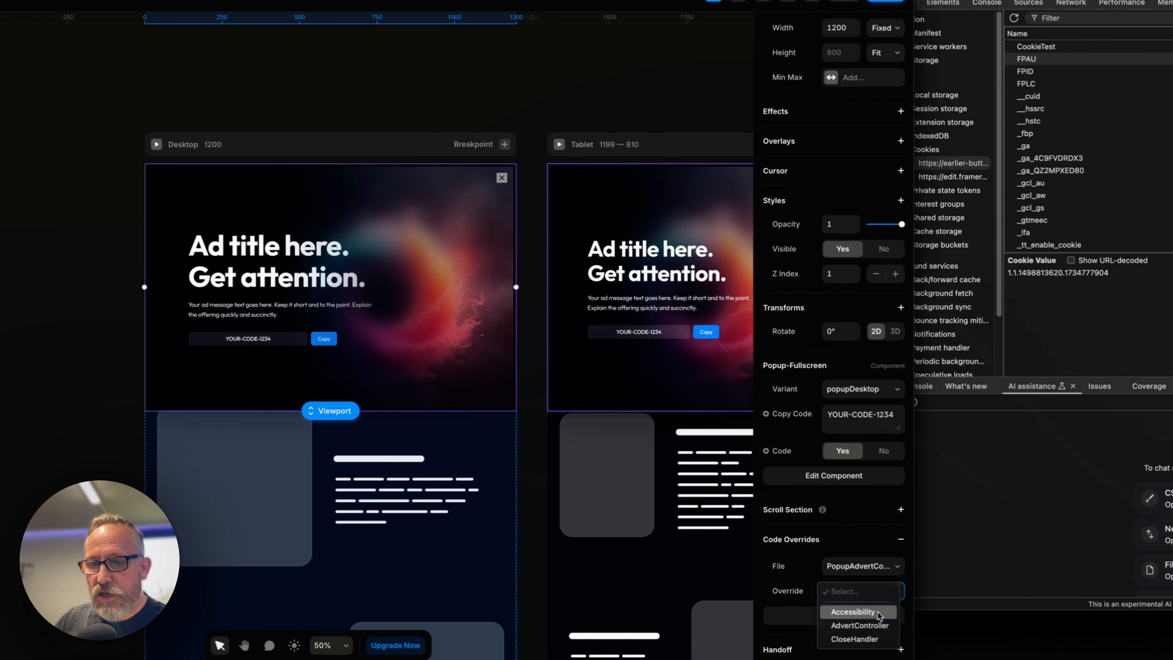
click(880, 627)
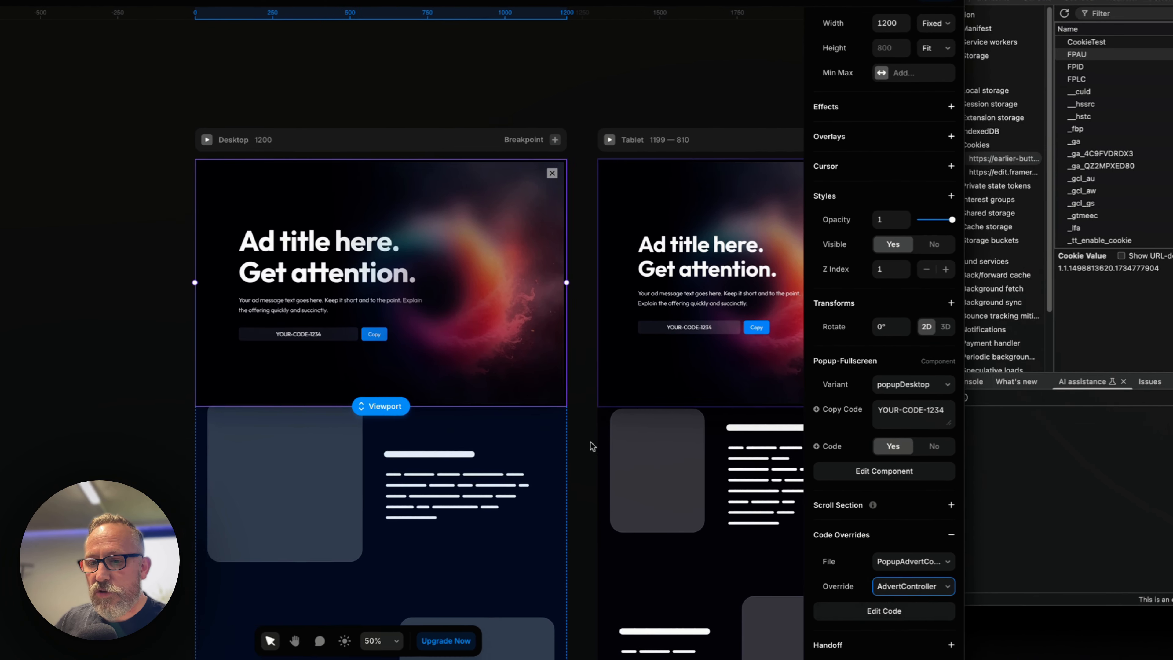
Inside the Popup-Fullscreen component, apply the CloseHandler code override to the close button
double_click(514, 255)
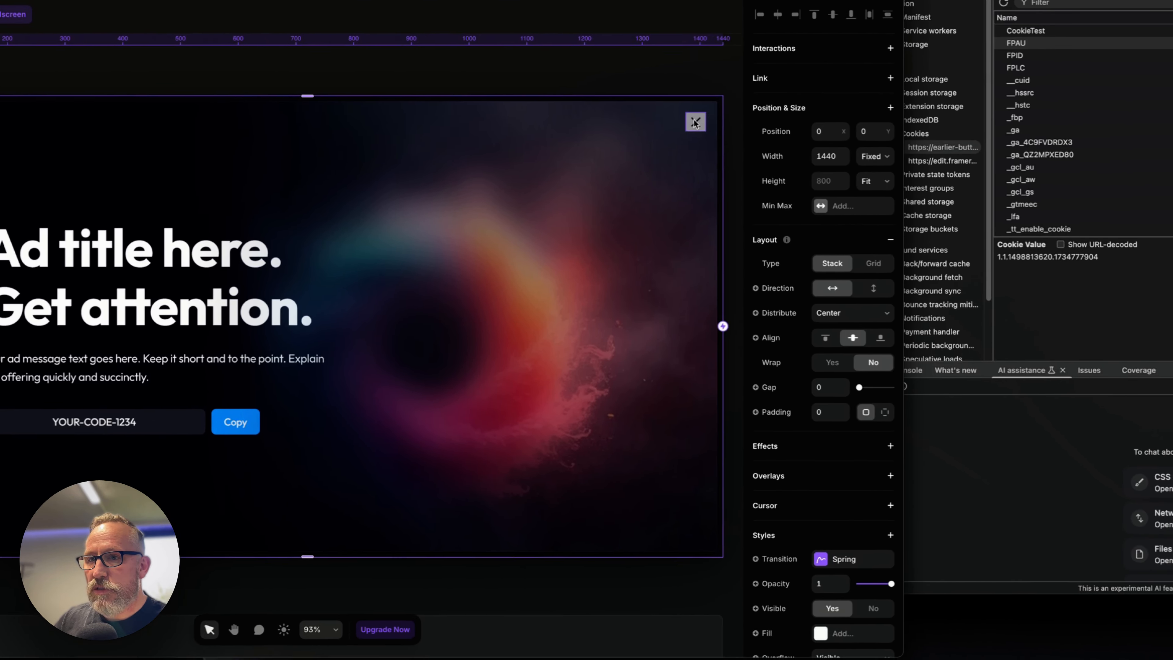
click(837, 143)
scroll(846, 482, down, 2)
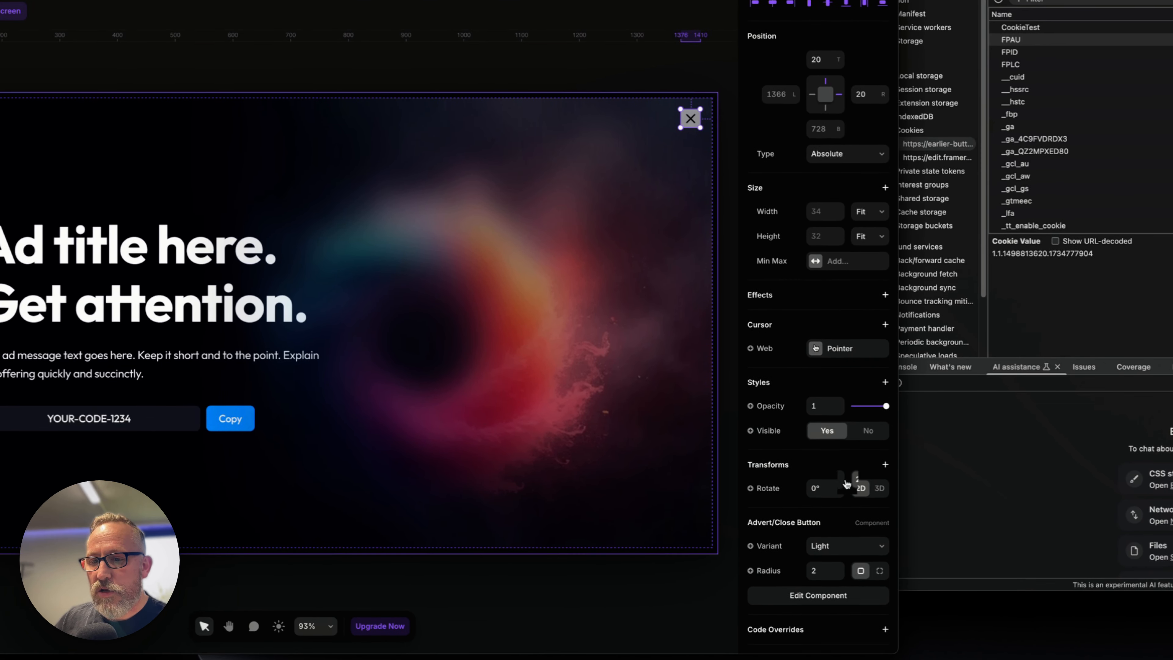
click(829, 600)
scroll(829, 582, down, 3)
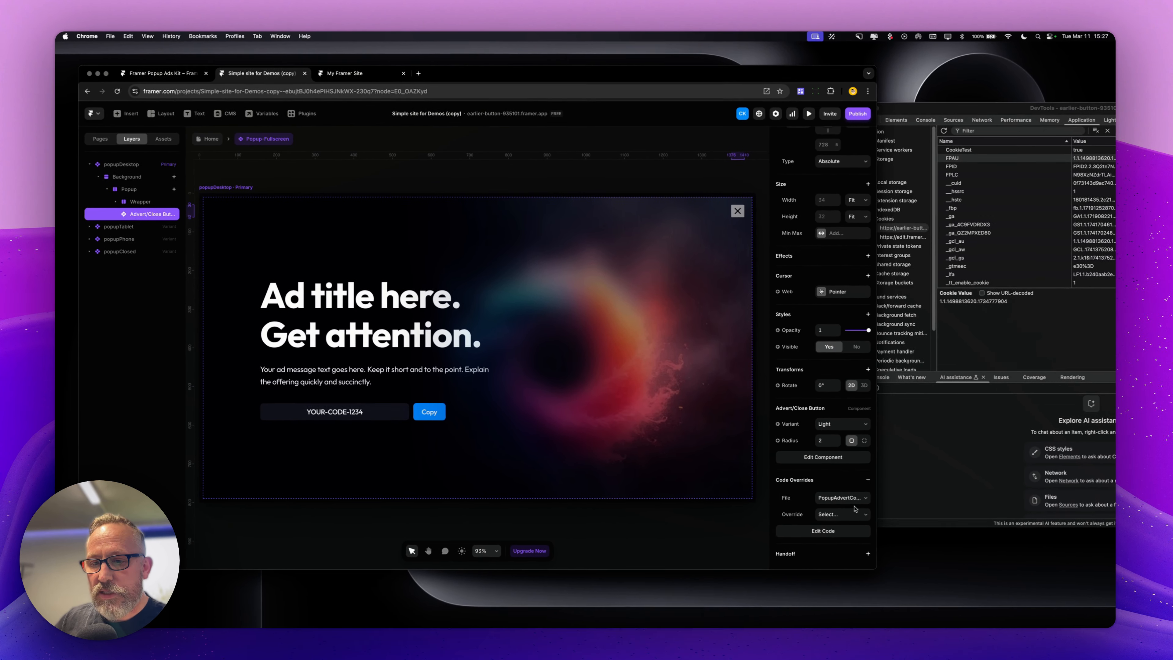
click(853, 513)
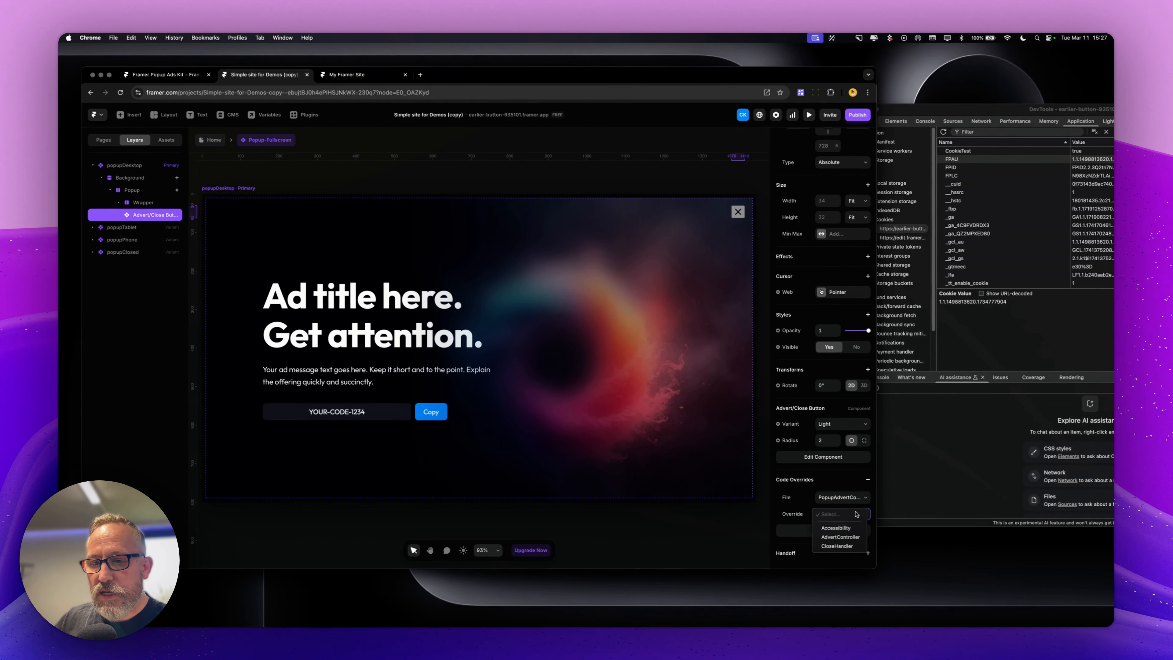
click(853, 547)
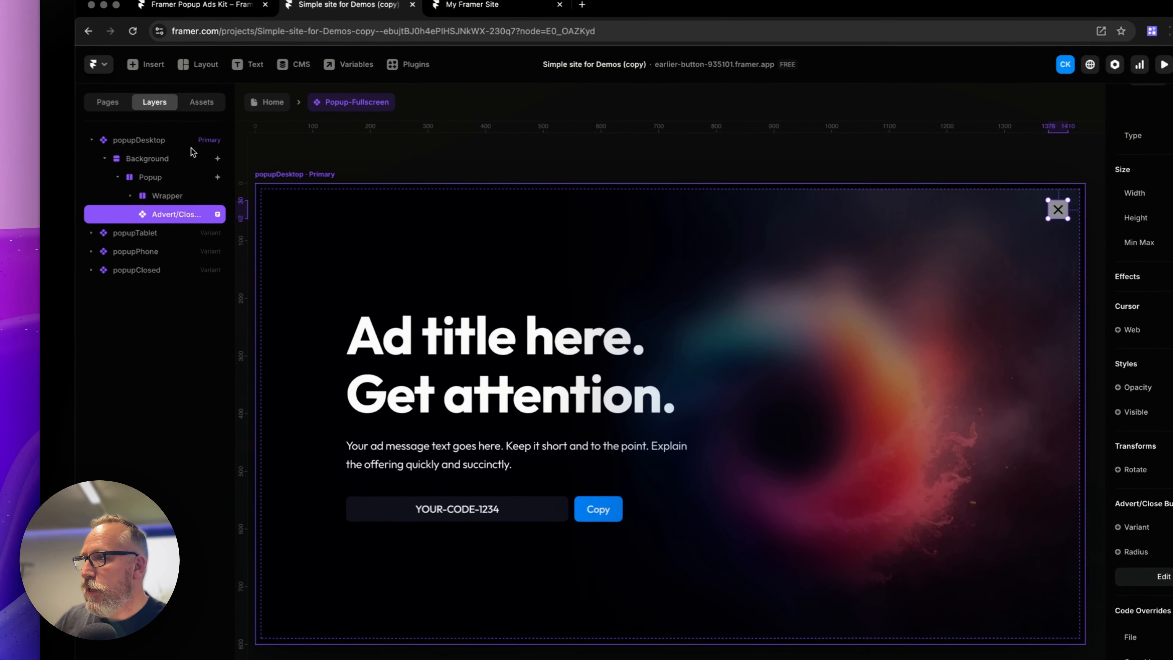
Add a code override from the PopupAdvertControl file to the popupDesktop variant and return to the Home page
click(141, 166)
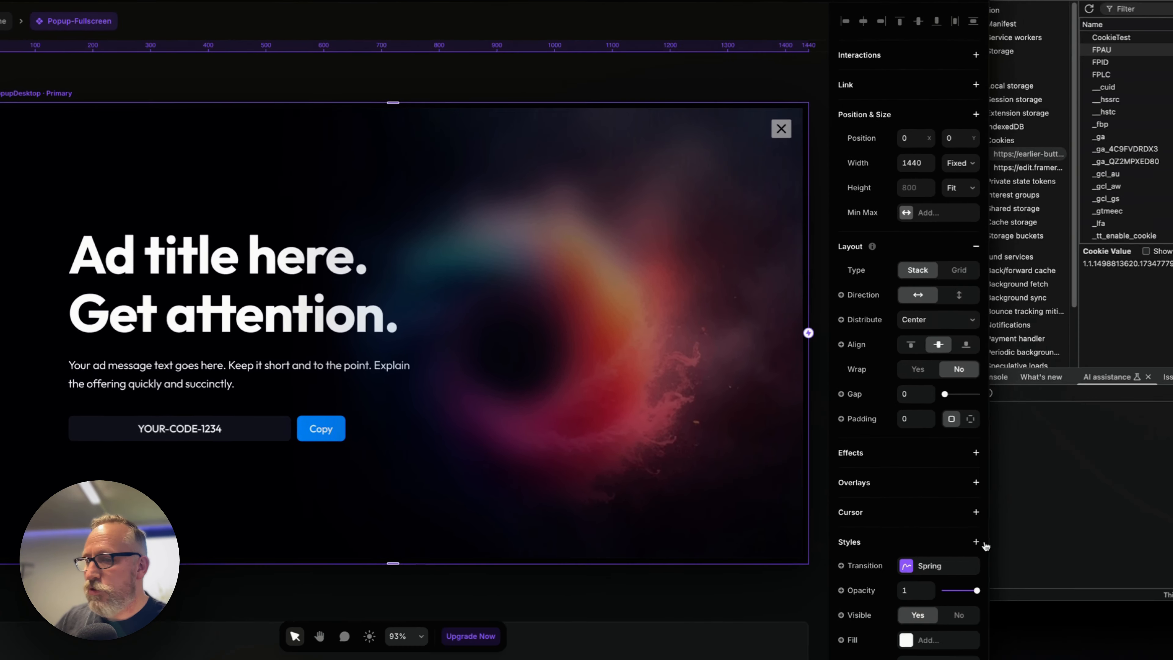
scroll(851, 493, down, 5)
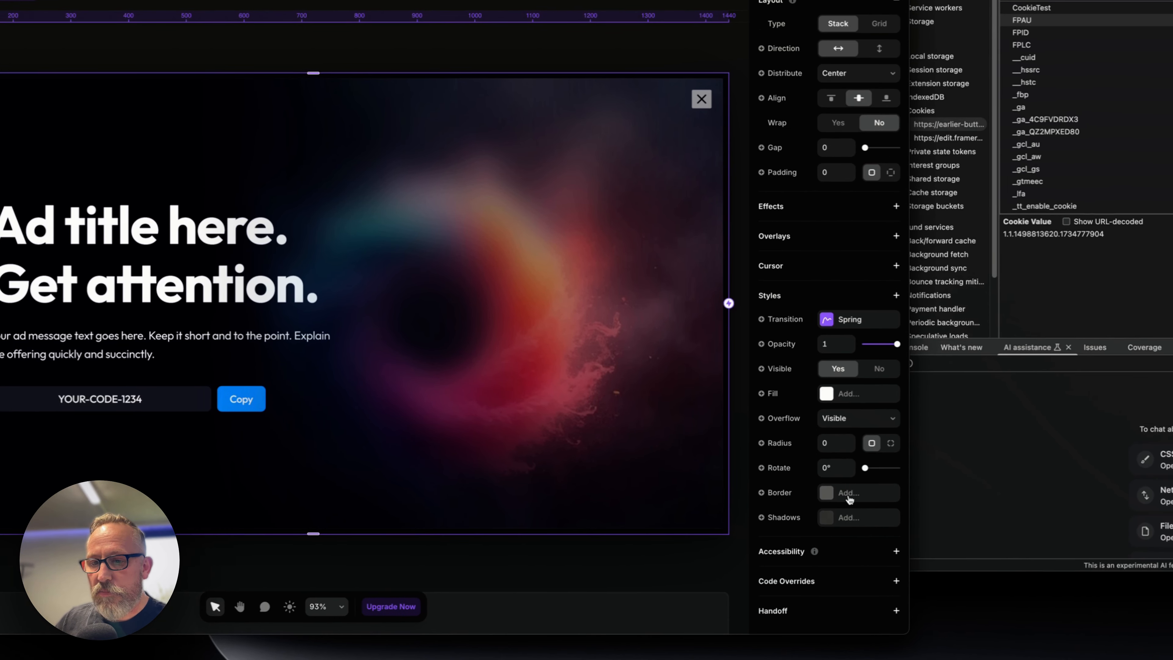
click(839, 576)
click(860, 588)
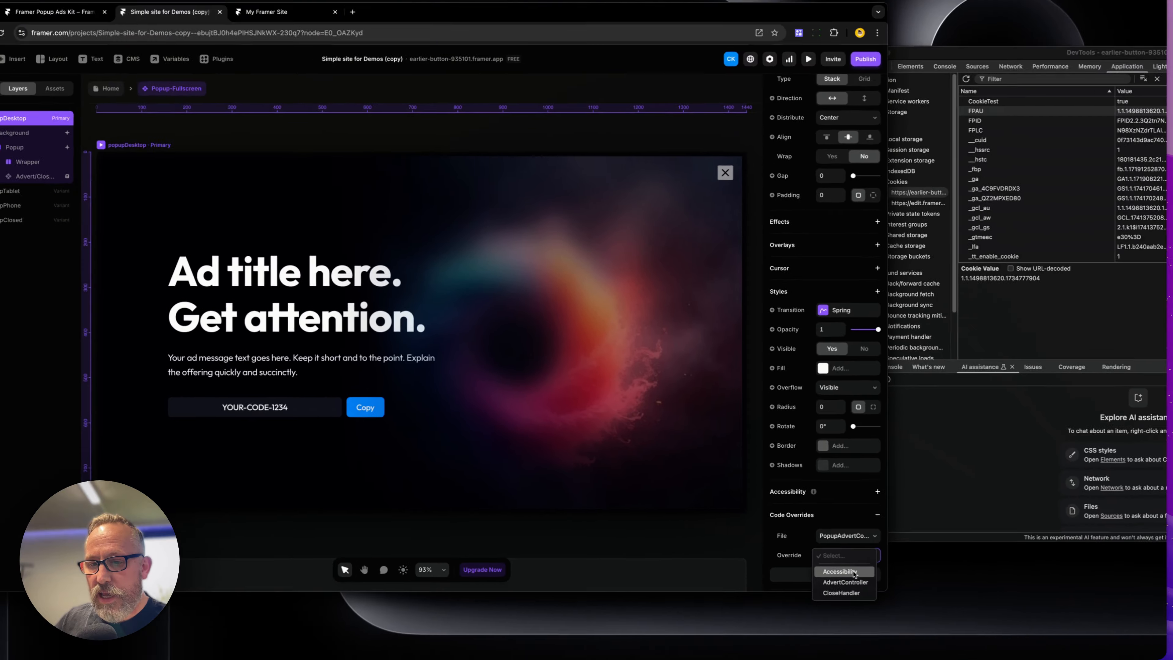
click(858, 607)
click(219, 140)
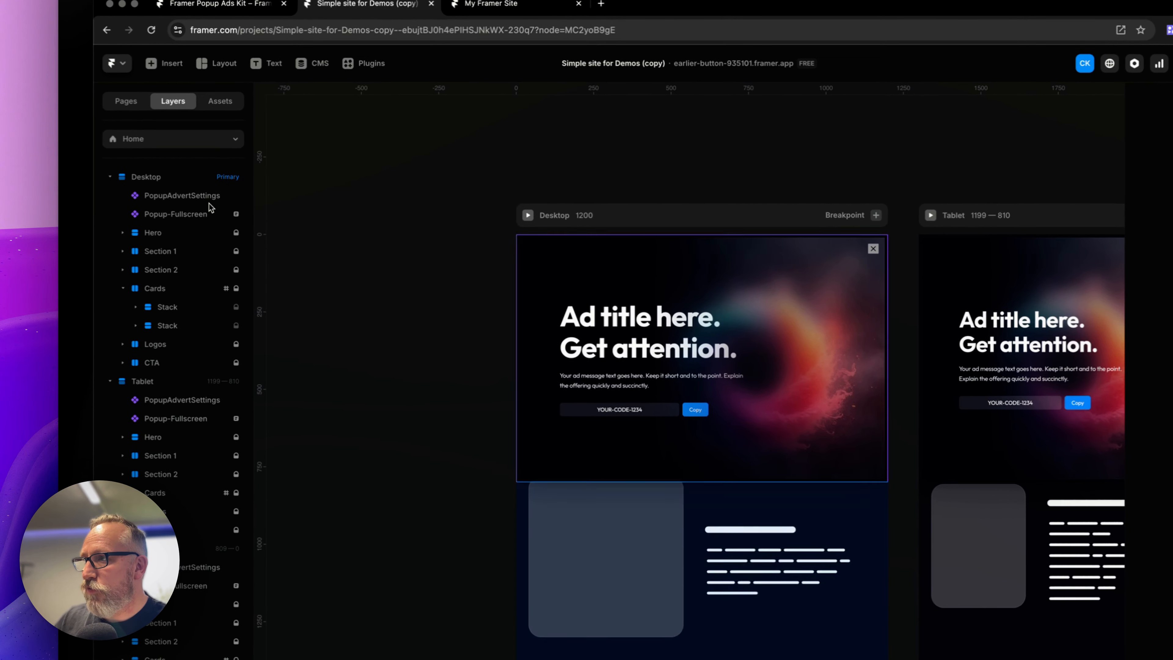
Change the PopupAdvertSettings Popup ID to CookieTest2 and publish the site update
click(209, 197)
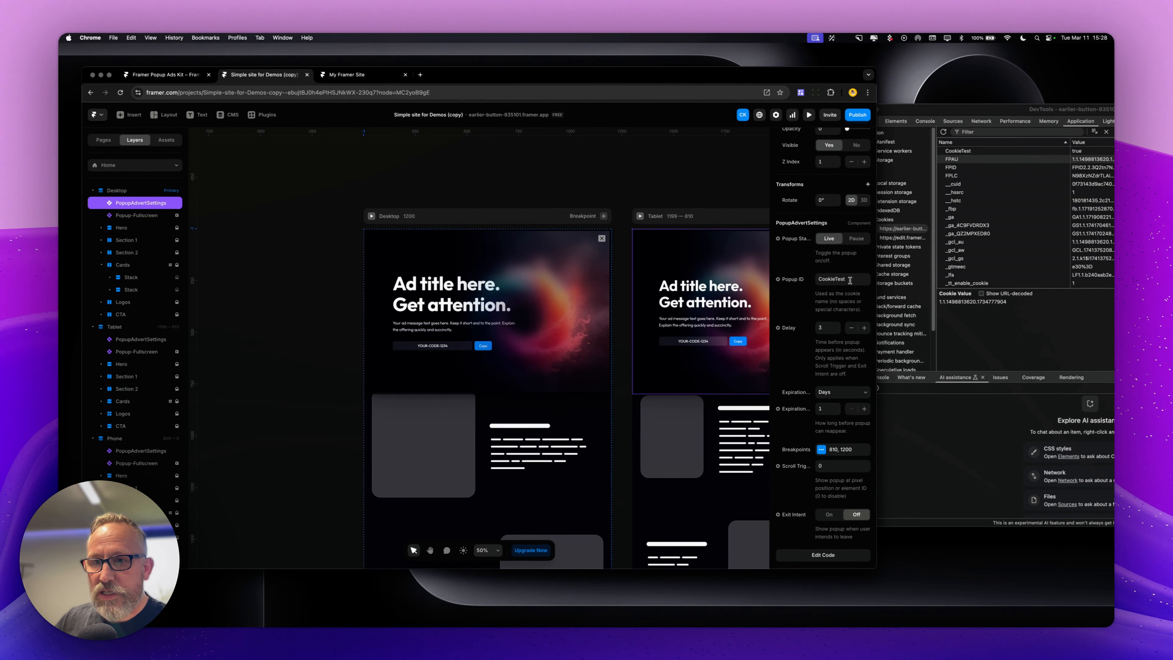
double_click(725, 262)
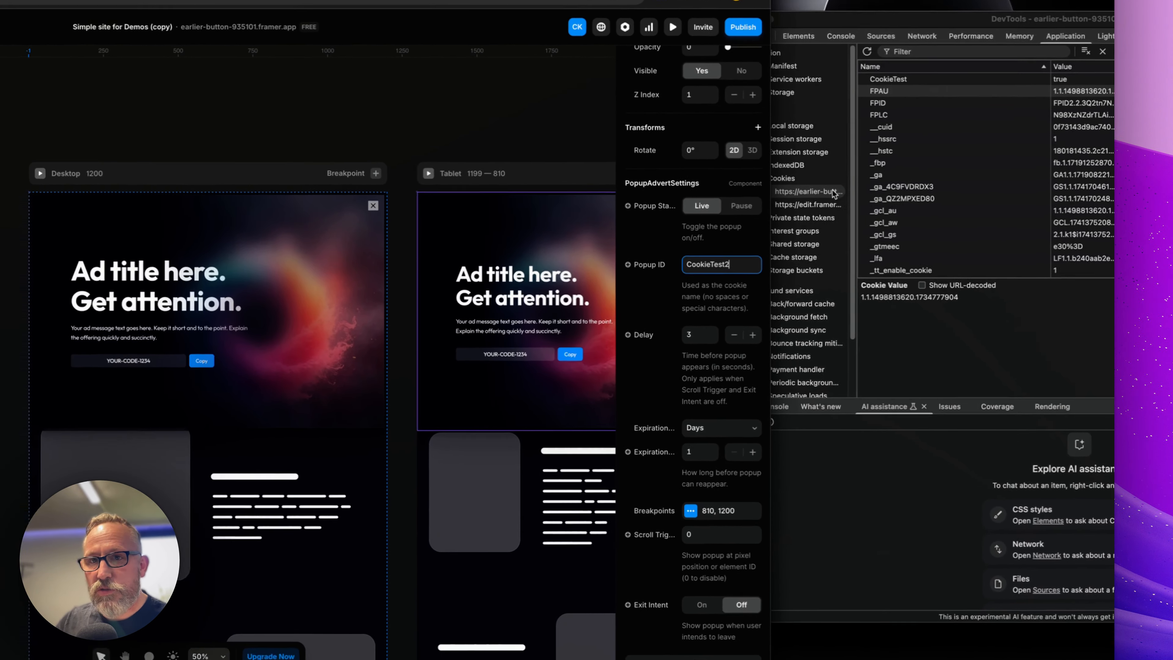
text(2)
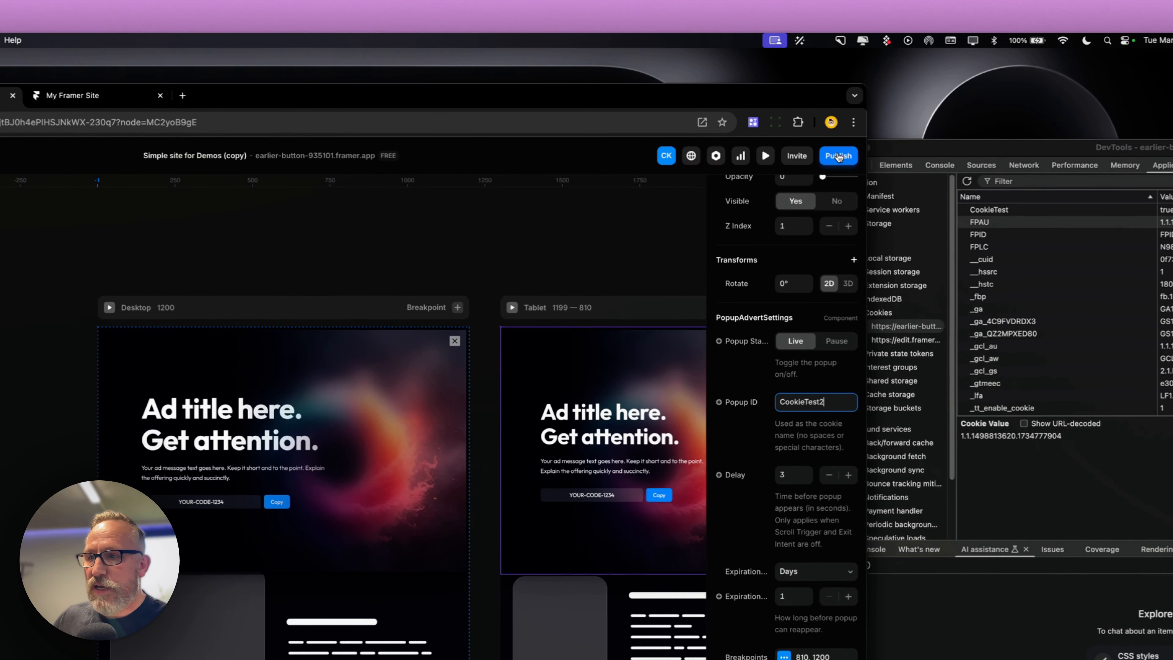
click(839, 157)
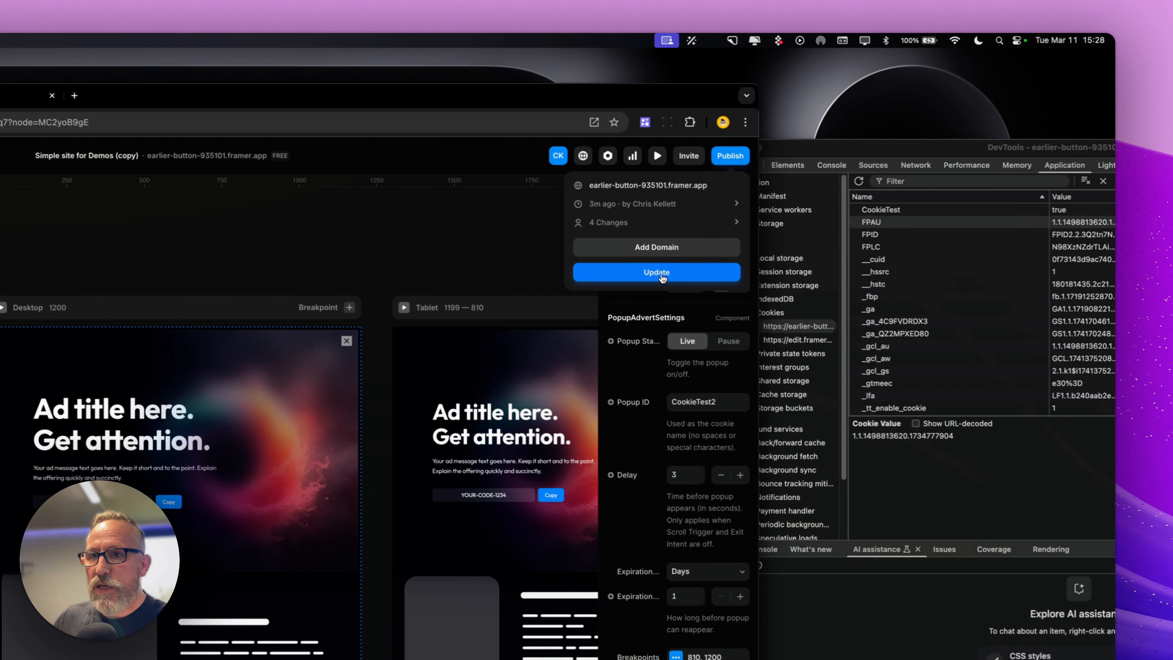
click(765, 273)
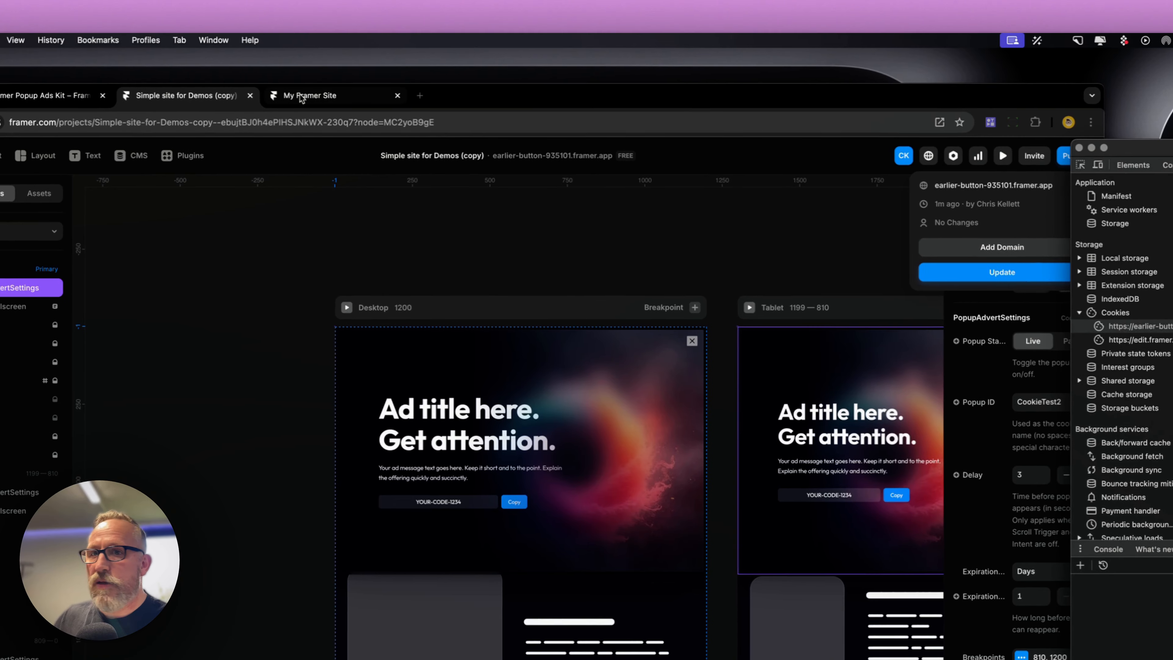
Open the published site to test the fullscreen popup, close it, and return to the editor
click(223, 95)
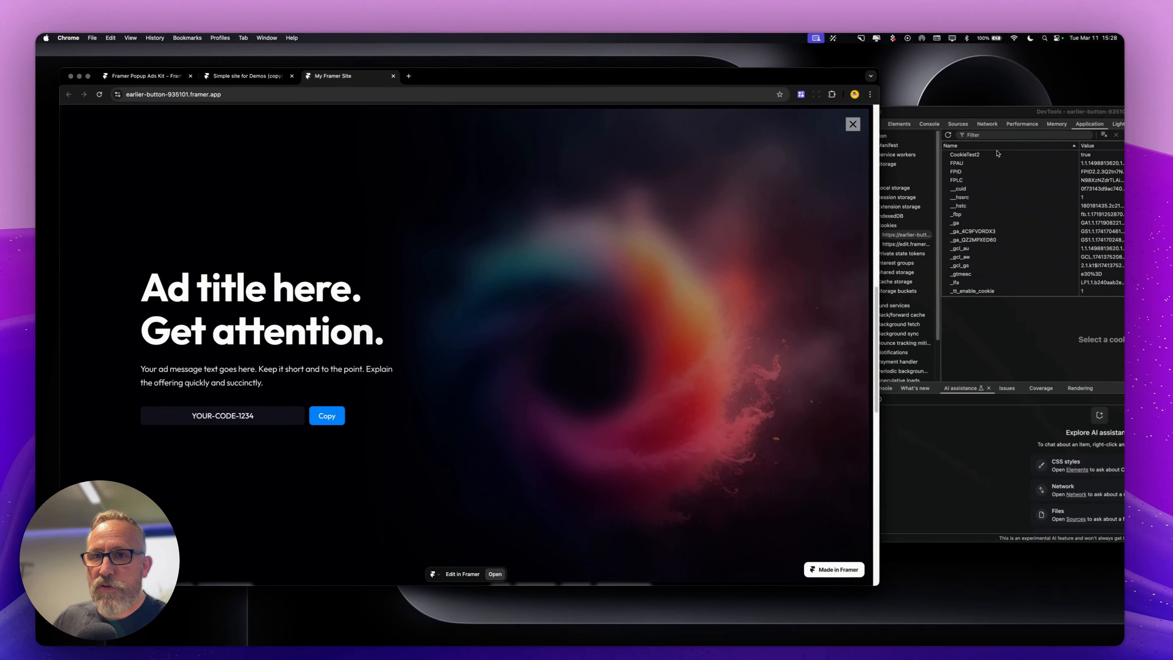
click(854, 124)
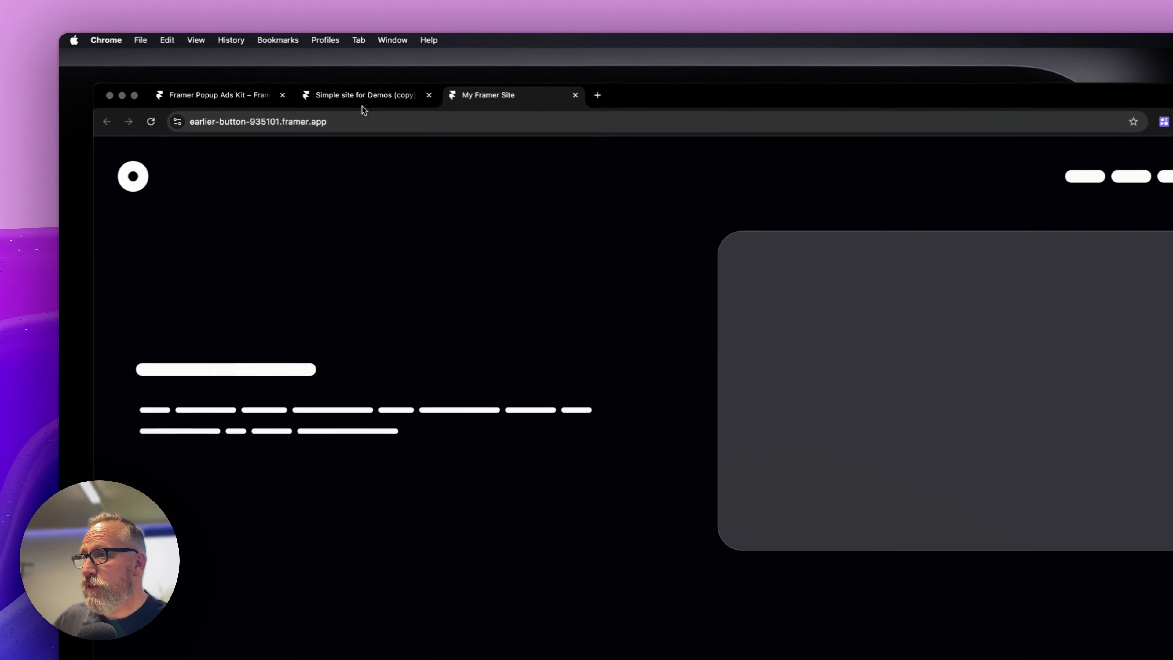
click(265, 78)
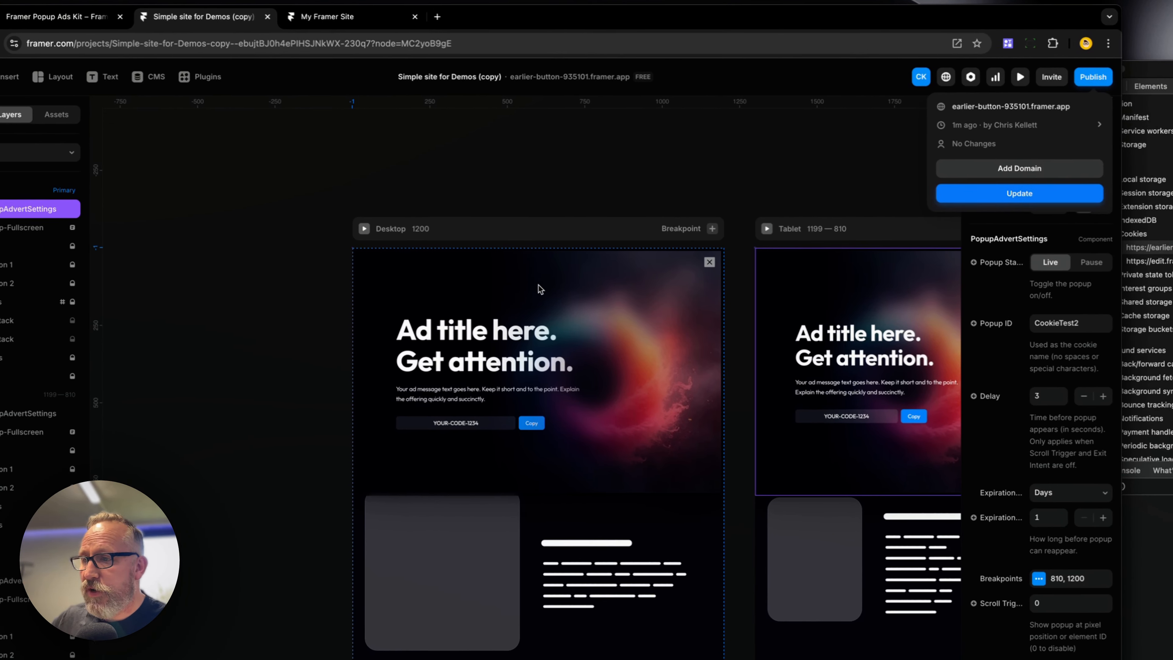
Set the PopupAdvertSettings popup status to Pause and publish the update
click(539, 169)
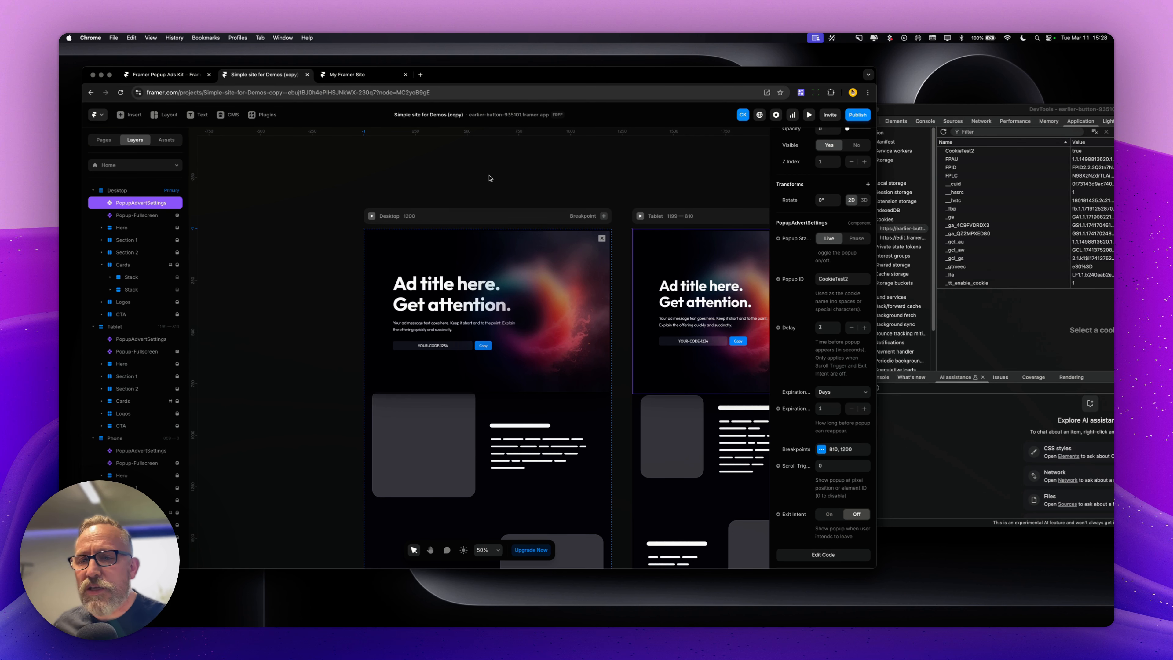
click(857, 239)
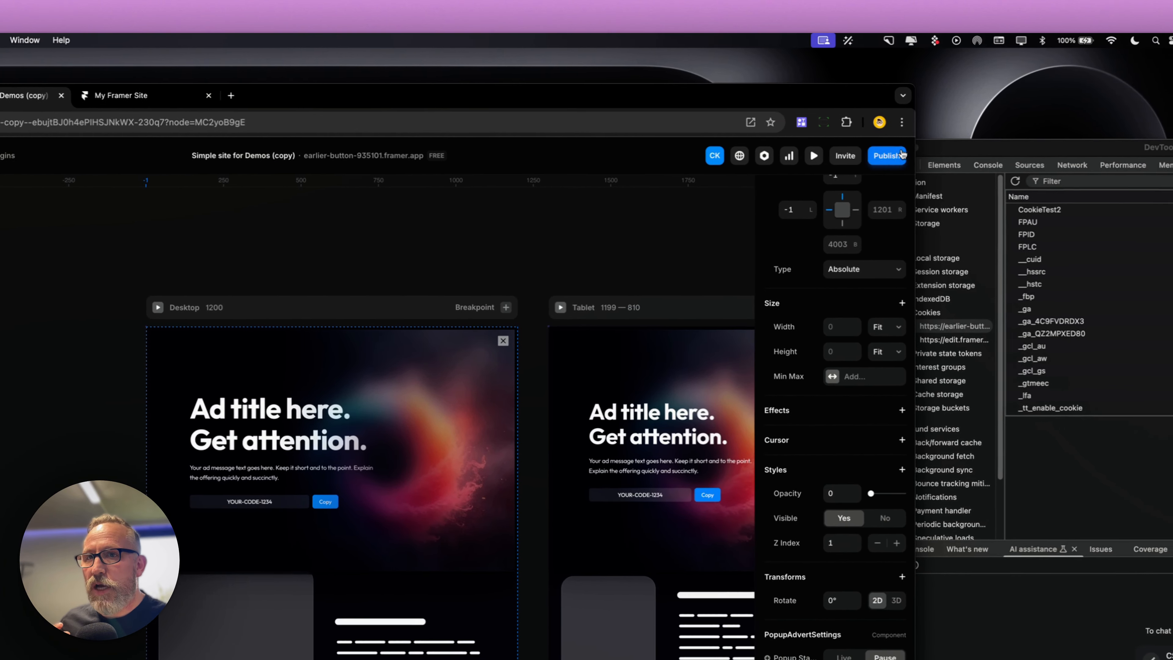
click(902, 154)
click(833, 280)
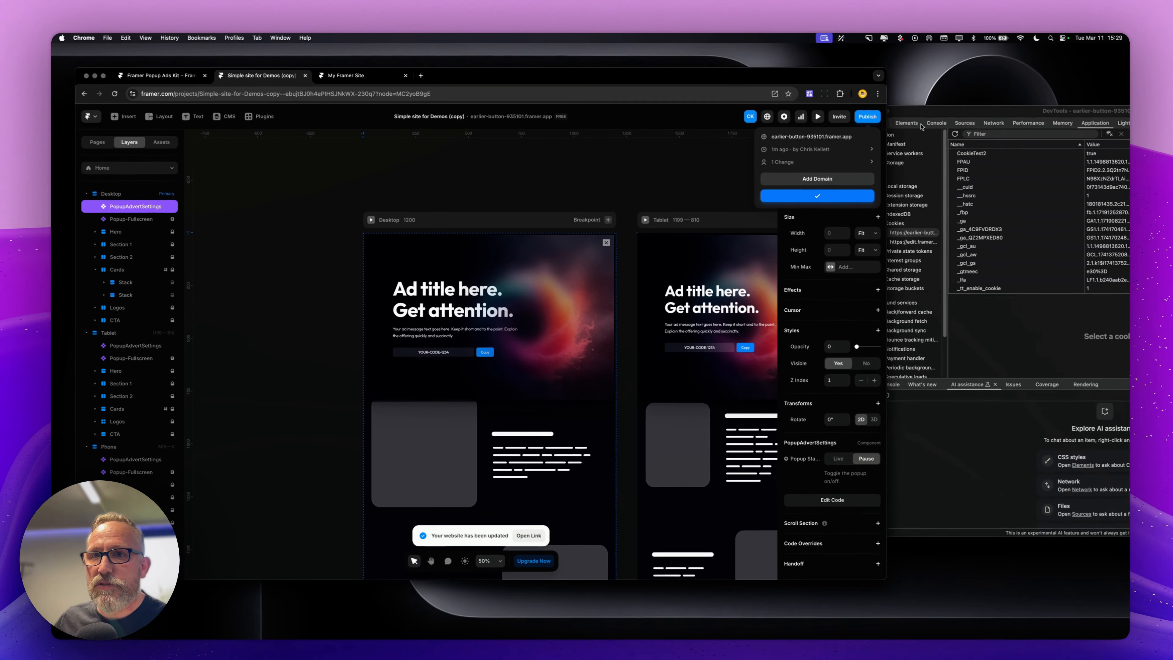
Check the published site by scrolling down the page for the popup
click(979, 157)
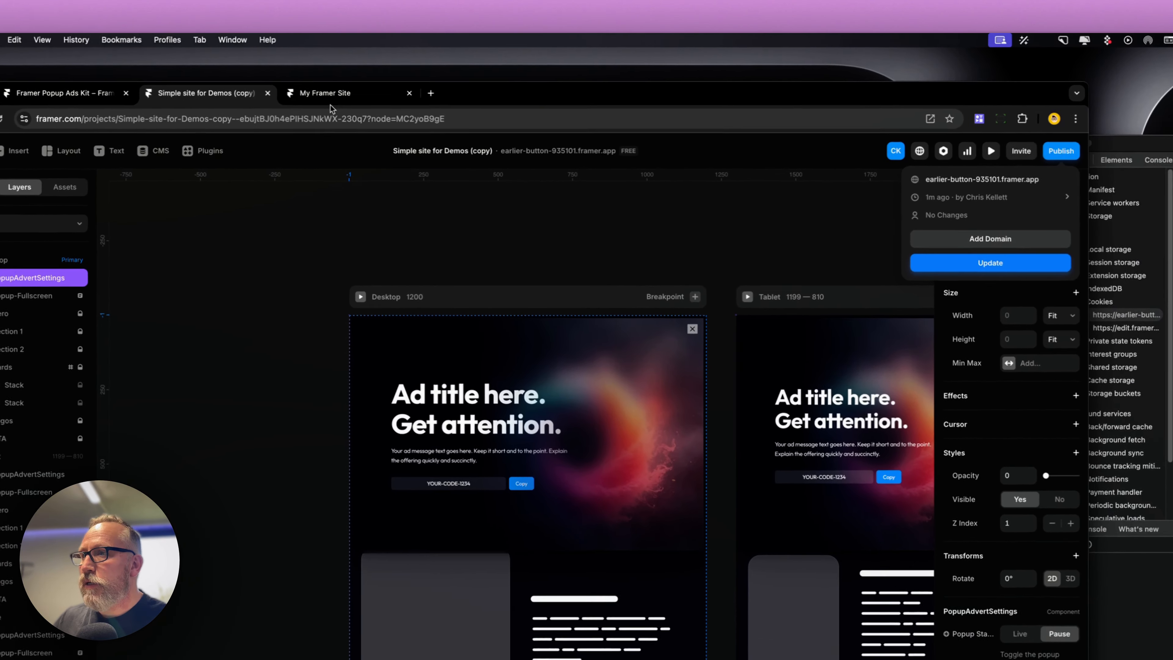
click(347, 75)
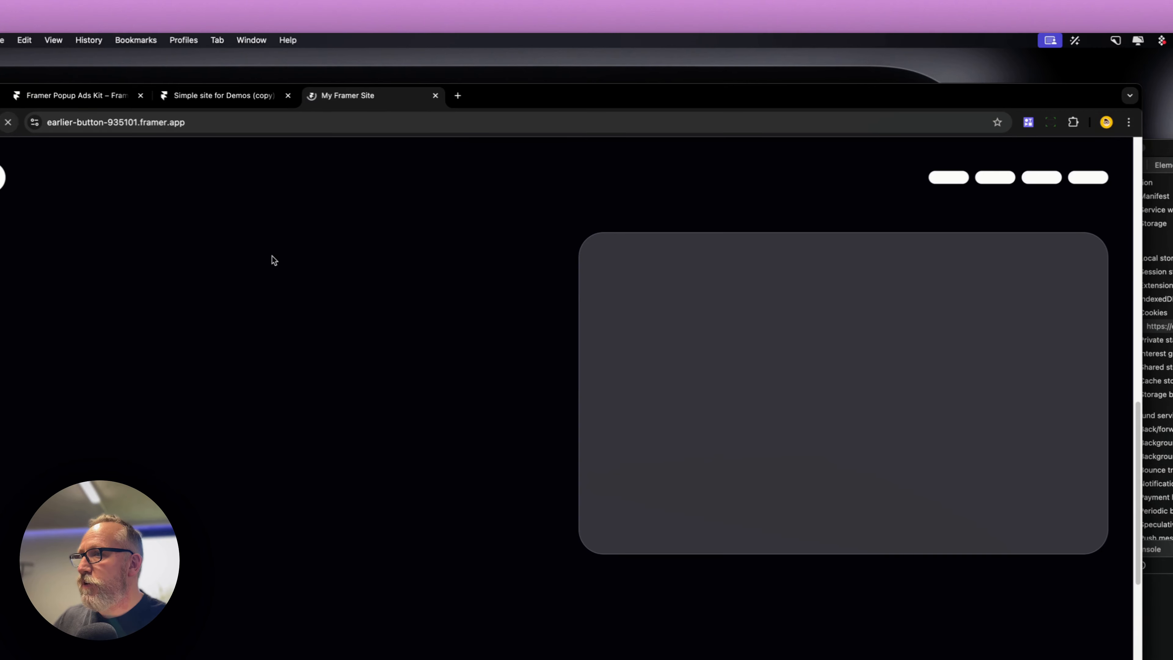
scroll(511, 341, down, 15)
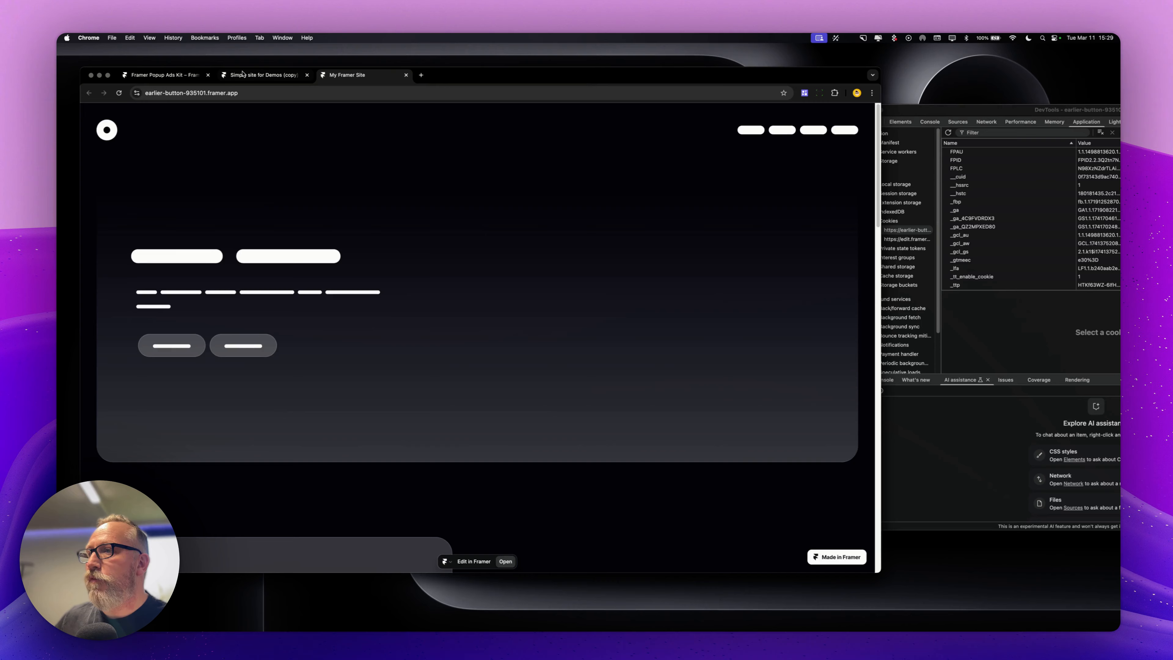
Return to the editor and switch the PopupAdvertSettings popup status back to Live
click(193, 96)
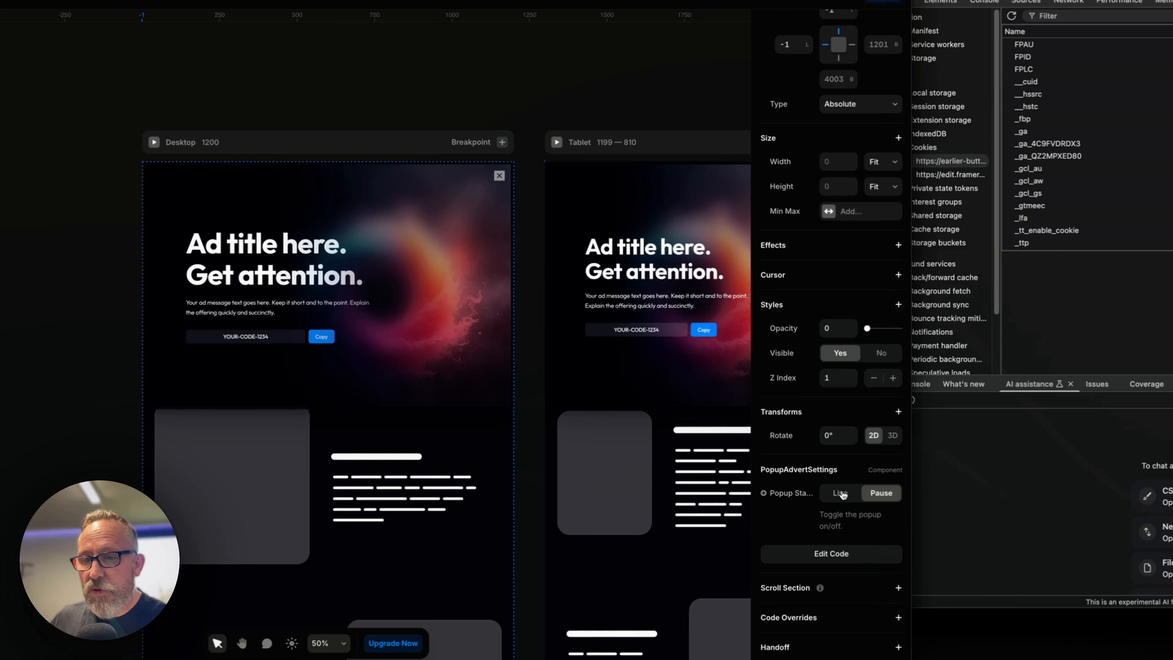
click(840, 494)
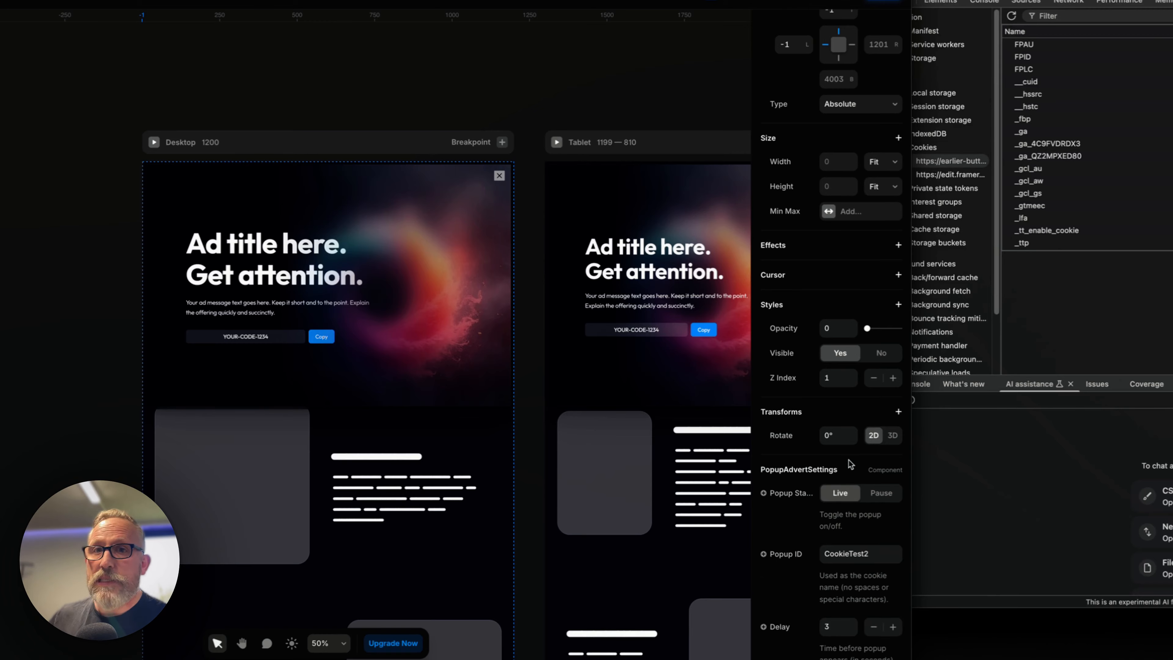